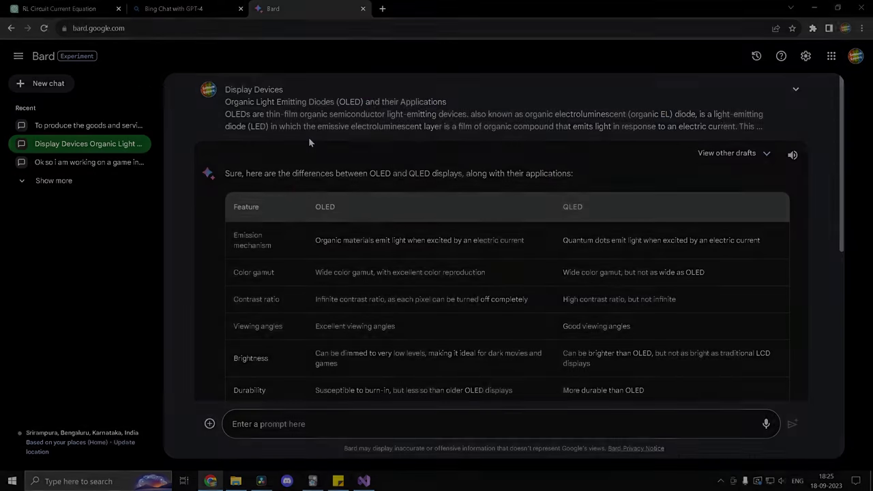
scroll(308, 138, "down", 3)
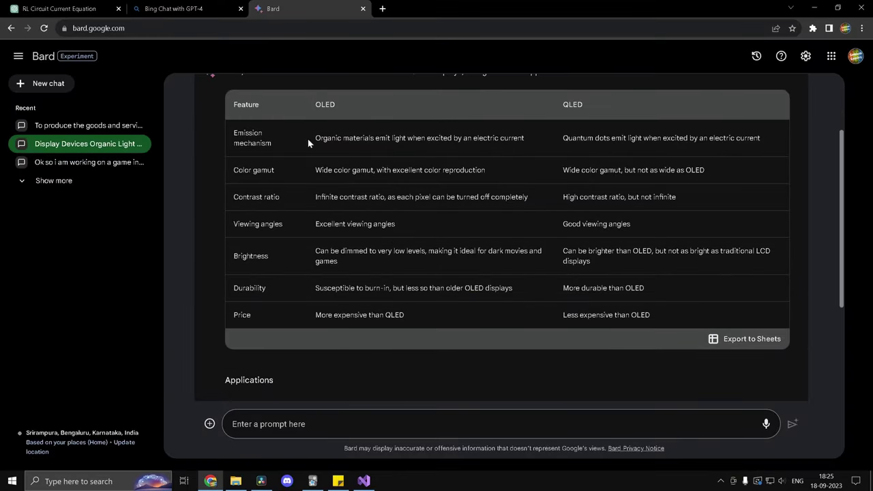
scroll(308, 139, "down", 1)
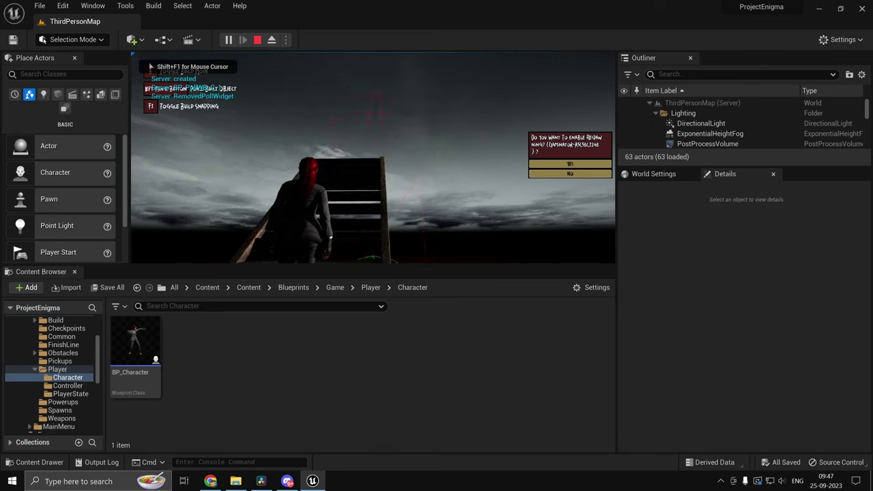
key("b")
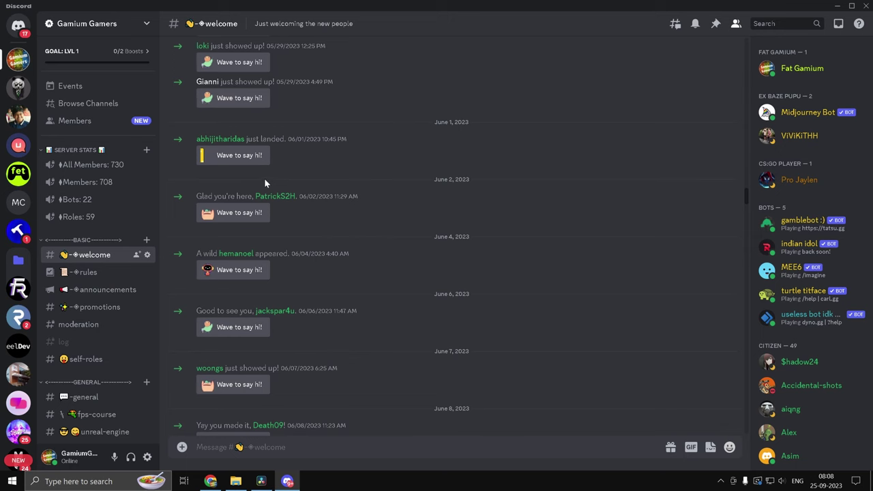
scroll(264, 178, "down", 10)
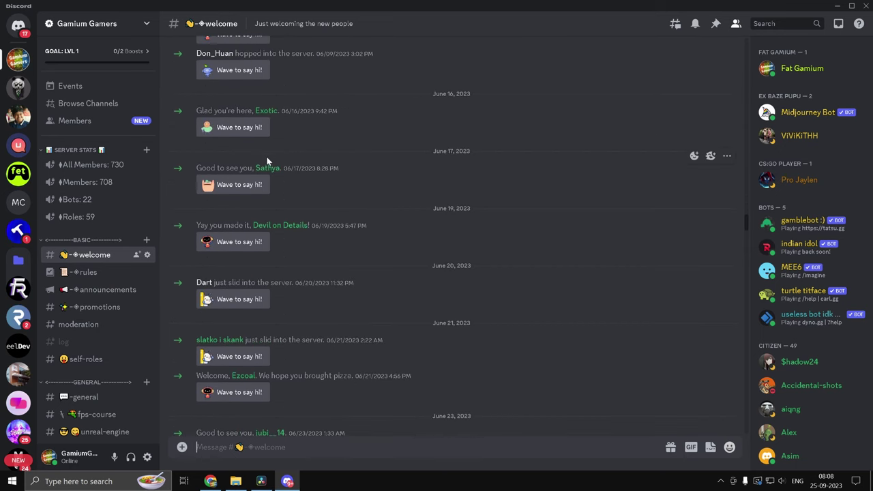
scroll(268, 153, "down", 4)
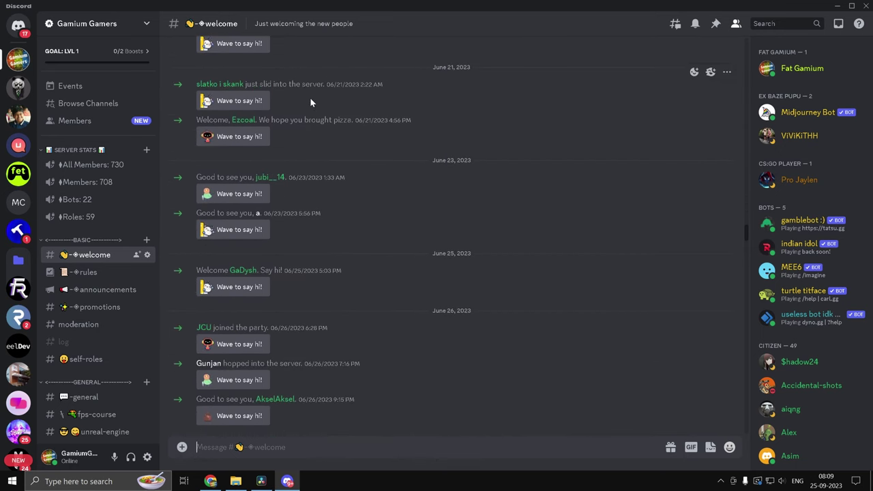
scroll(287, 173, "down", 3)
scroll(287, 167, "down", 3)
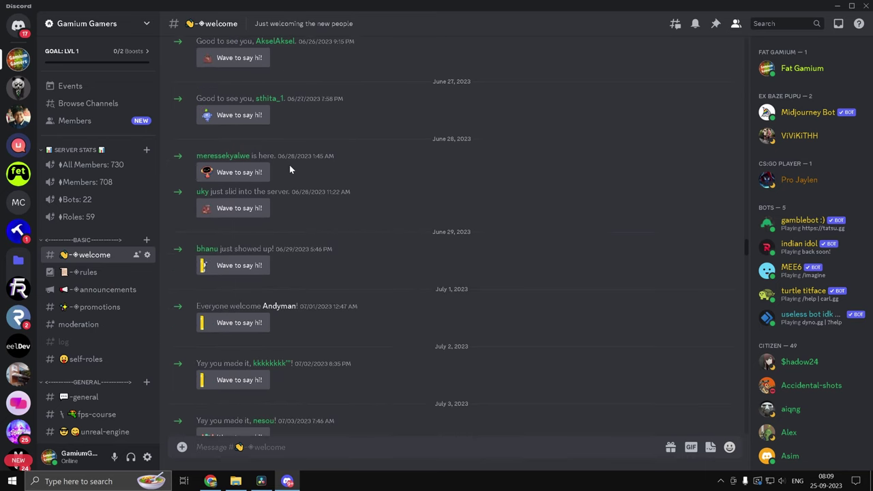
scroll(287, 166, "down", 3)
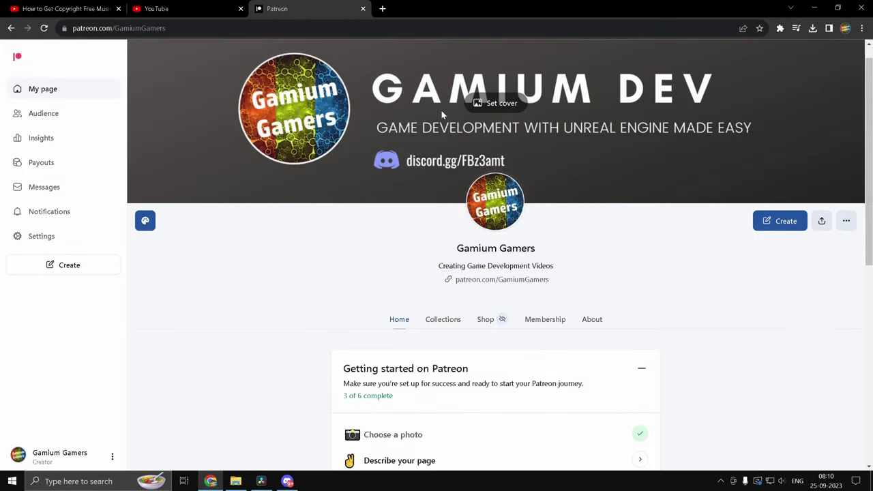
scroll(441, 110, "down", 3)
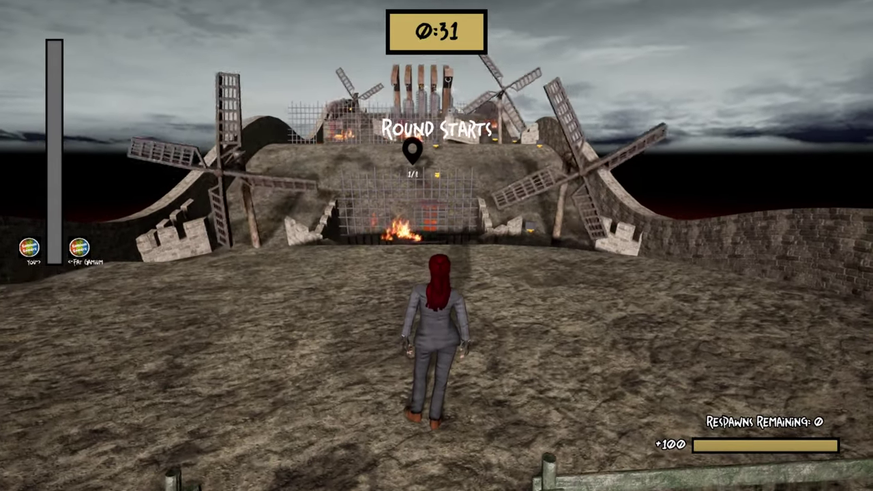
key("w")
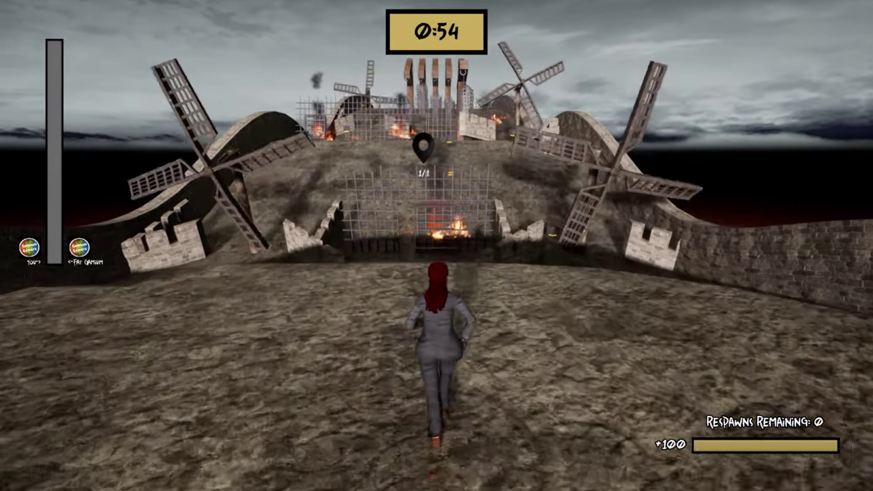
key("space")
key("w")
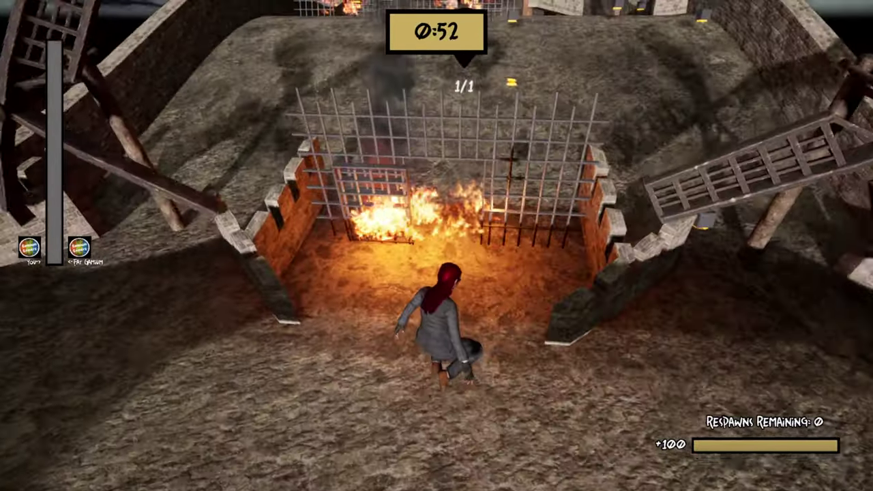
key("w")
key("w")
key("w")
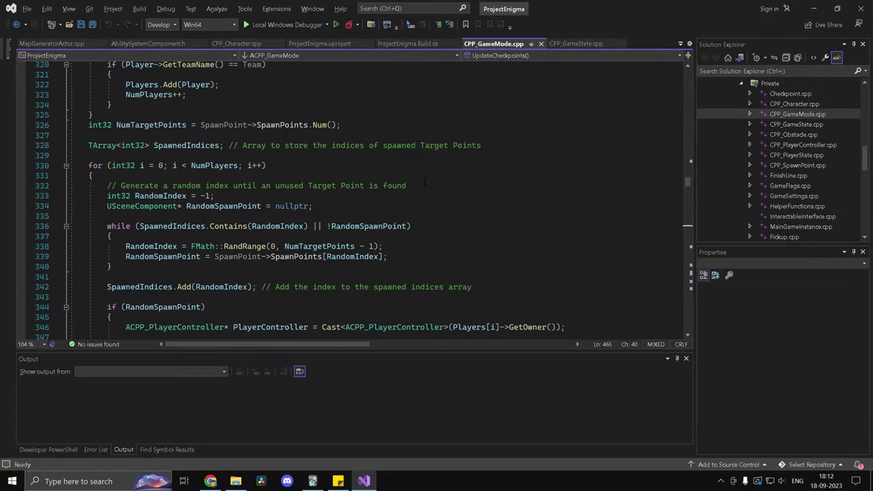
Examine the player spawning, ShufflePlayers and PlaceCheckpoints functions in CPP_GameMode.cpp in Visual Studio
scroll(408, 184, "down", 10)
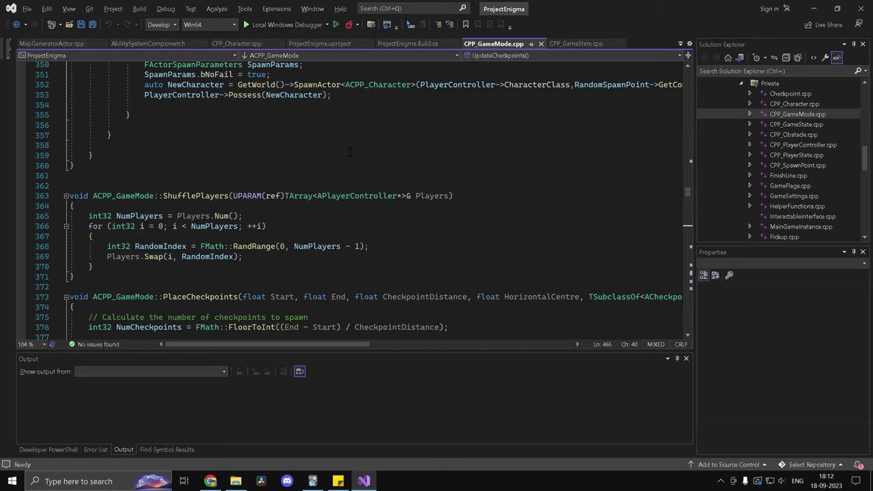
scroll(348, 151, "down", 7)
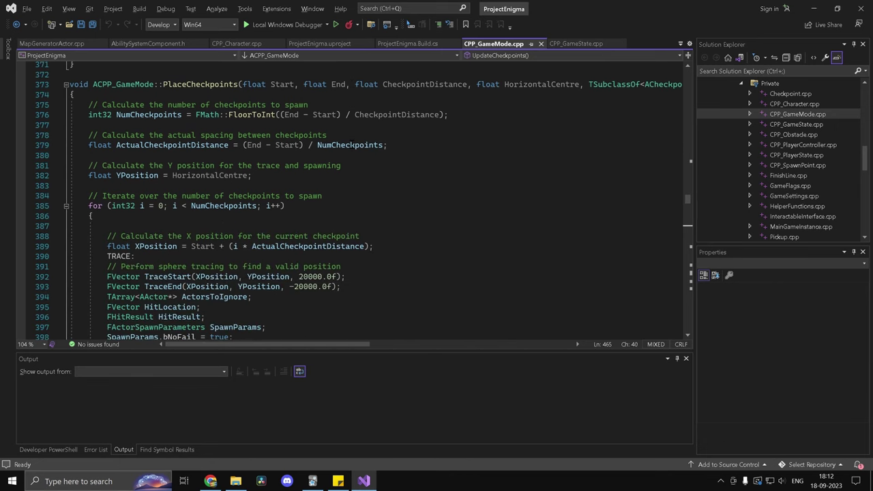
scroll(353, 147, "up", 5)
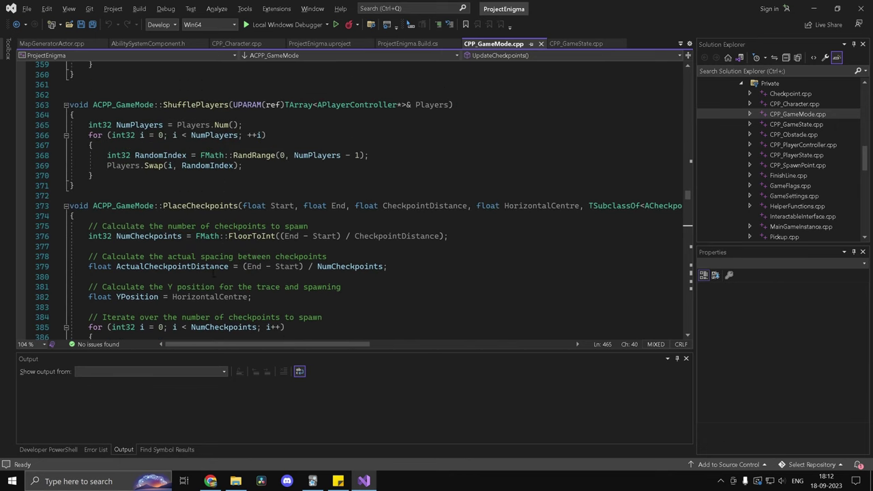
scroll(388, 236, "up", 18)
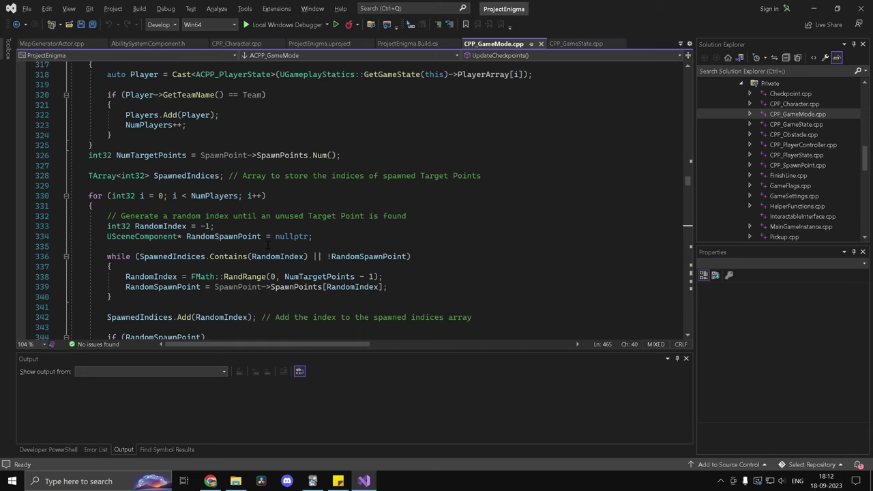
scroll(248, 235, "up", 3)
left_click(166, 166)
left_click(225, 226)
scroll(267, 197, "down", 11)
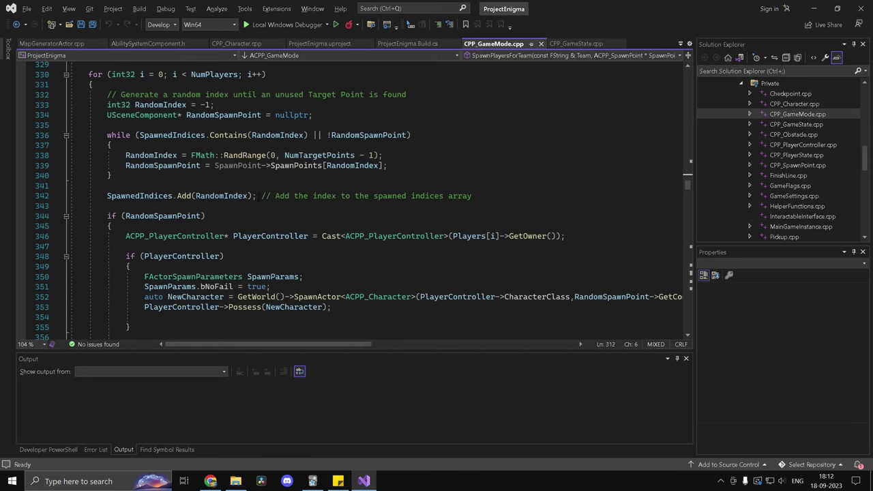
scroll(342, 179, "down", 4)
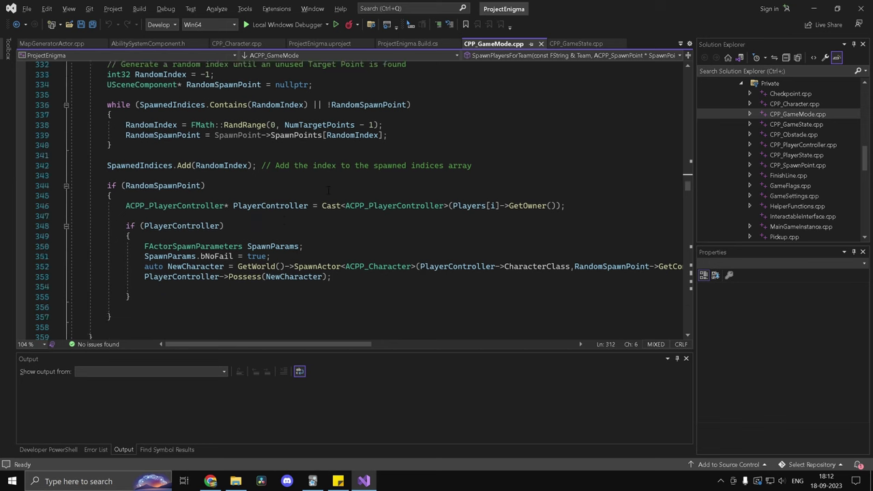
scroll(274, 185, "up", 3)
scroll(274, 186, "up", 5)
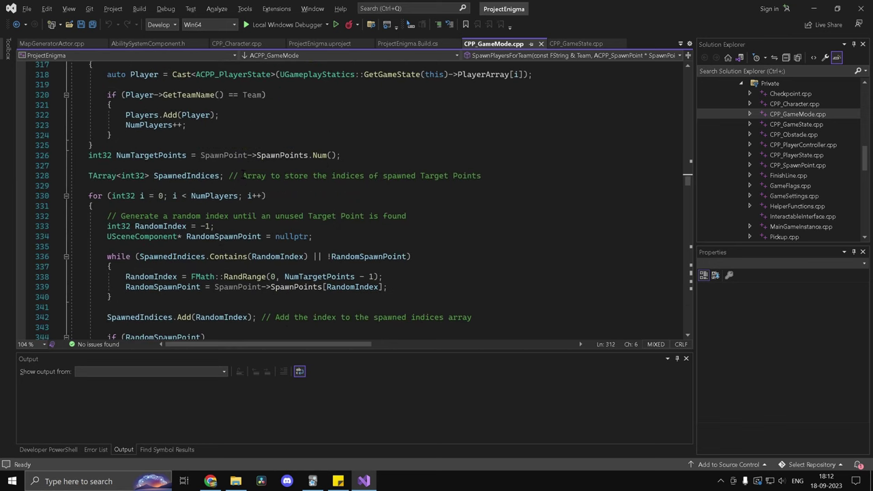
scroll(243, 176, "down", 3)
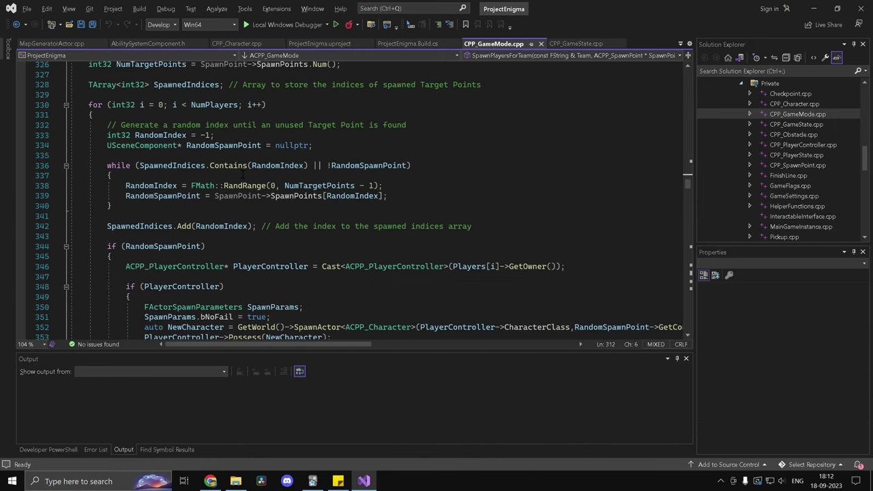
Find the UpdateCheckpoints function in CPP_GameMode.cpp and read through its checkpoint index logic
scroll(242, 176, "down", 20)
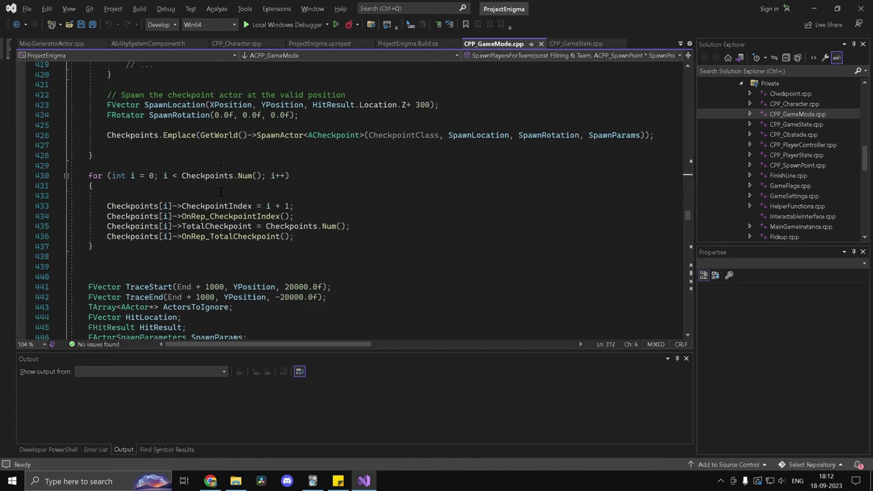
scroll(224, 195, "down", 11)
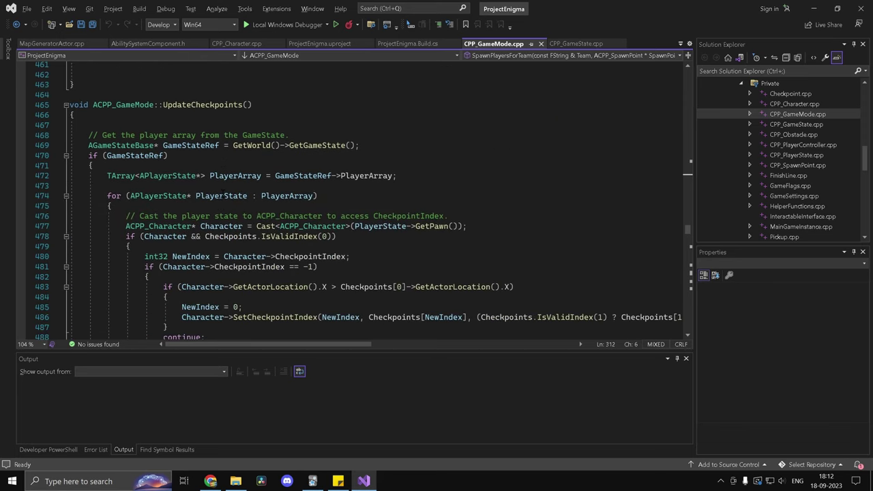
left_click_drag(70, 105, 252, 104)
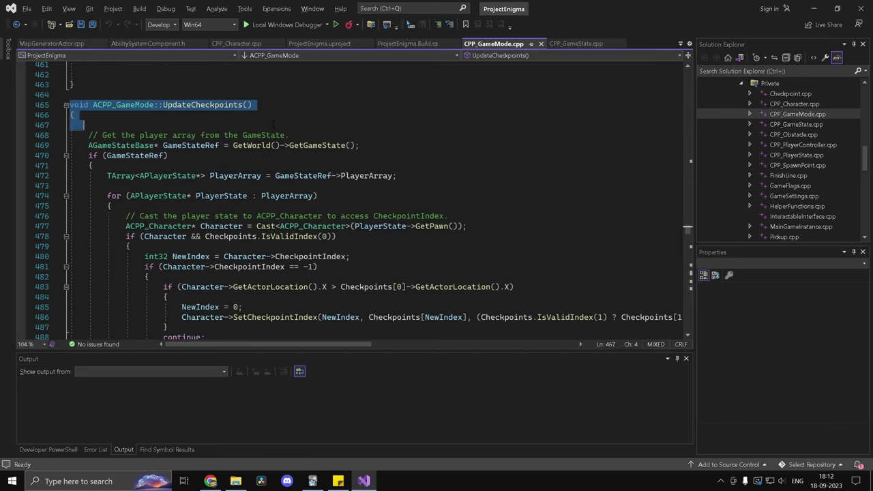
scroll(170, 230, "down", 9)
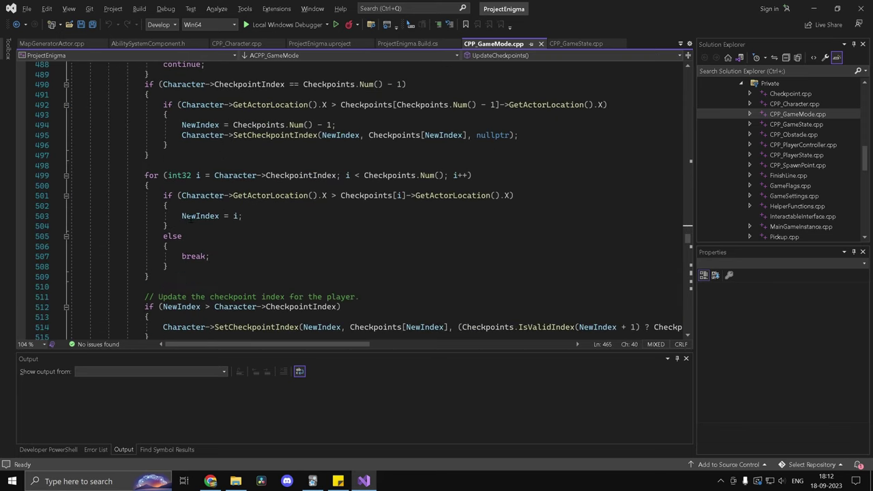
scroll(188, 221, "up", 6)
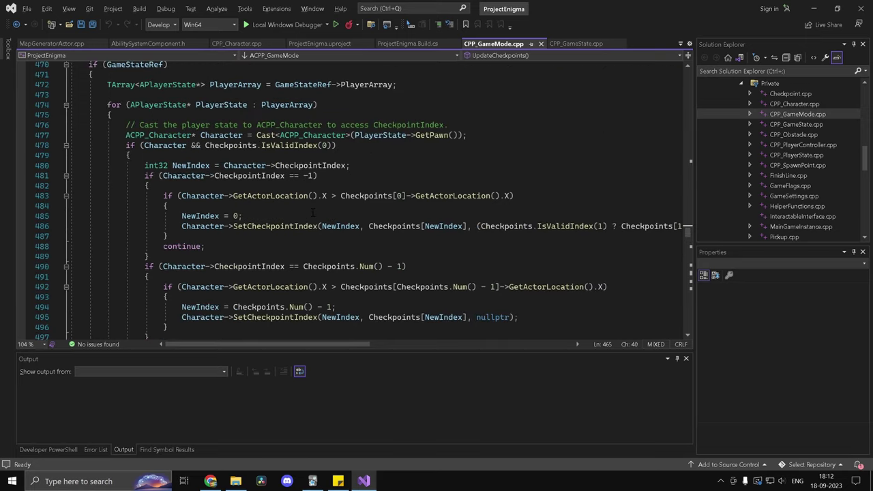
scroll(371, 235, "down", 7)
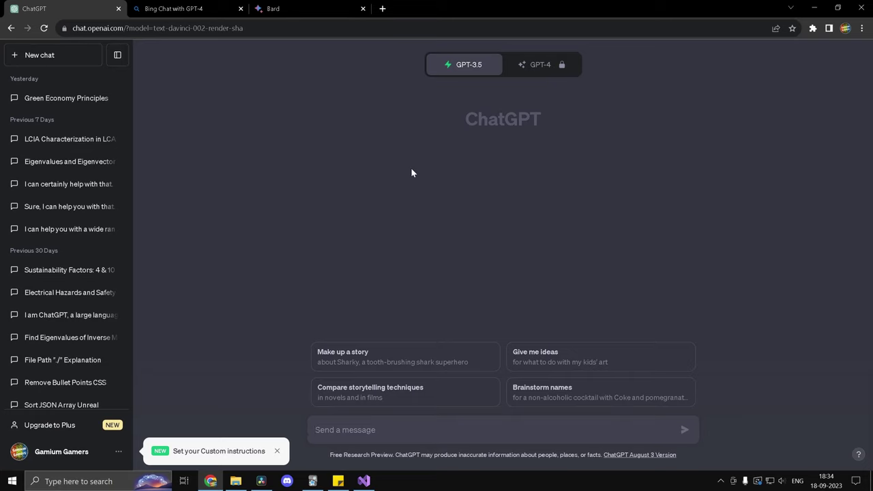
Write the ChatGPT prompt "I have just installed Unreal Engine 5 and I want to create a game with it. How do I proceed?" and select it
type("I have ")
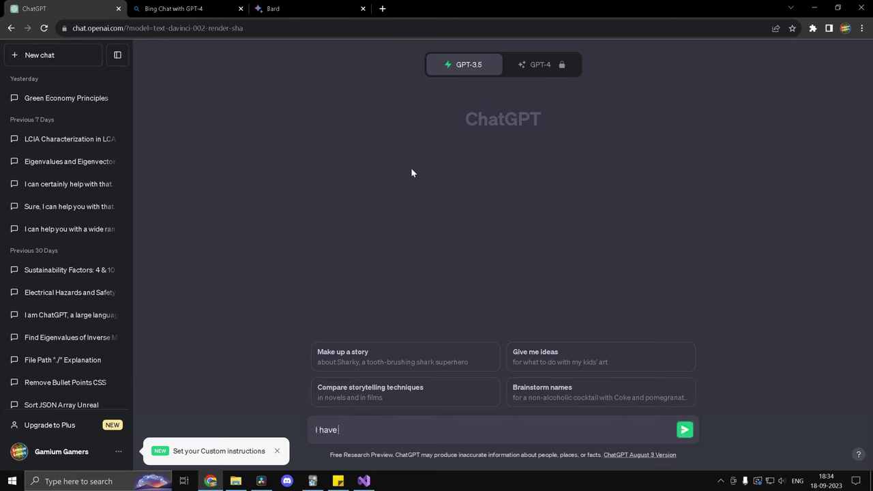
type("Just installed Unreal Engi")
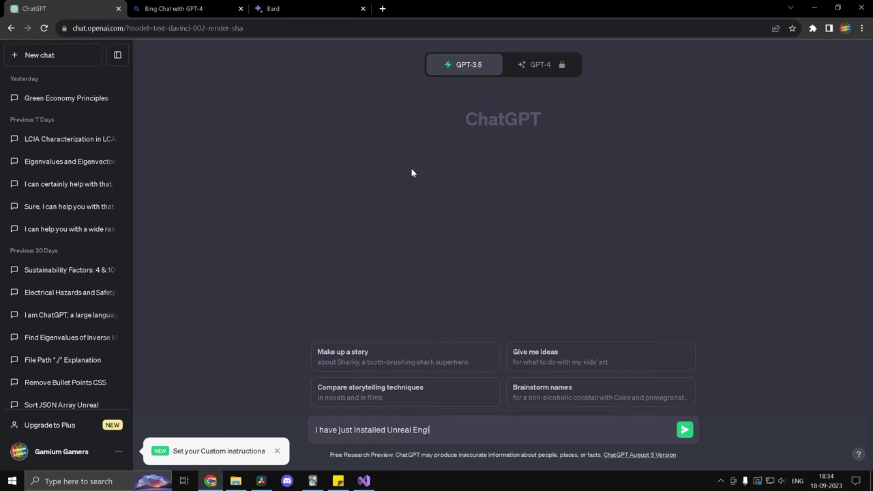
type("ne 5 and I want to create a game with it")
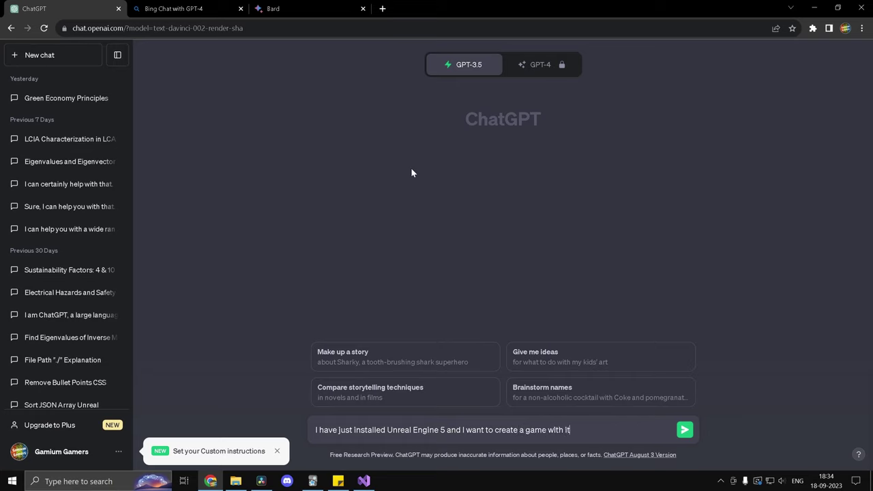
type(". How do I proceed?")
left_click_drag(643, 430, 217, 417)
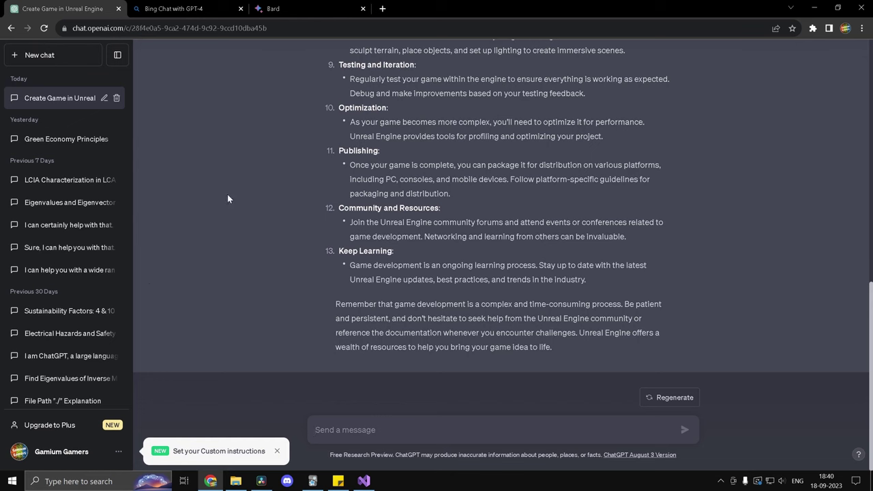
Compare the answers from Bing Chat, ChatGPT and Bard on how to start creating a game in Unreal Engine 5
left_click(195, 8)
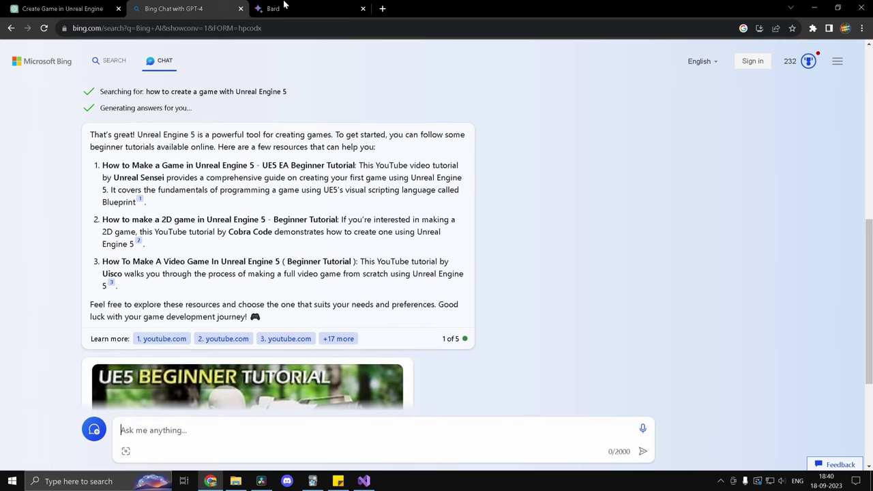
left_click(282, 8)
left_click(79, 6)
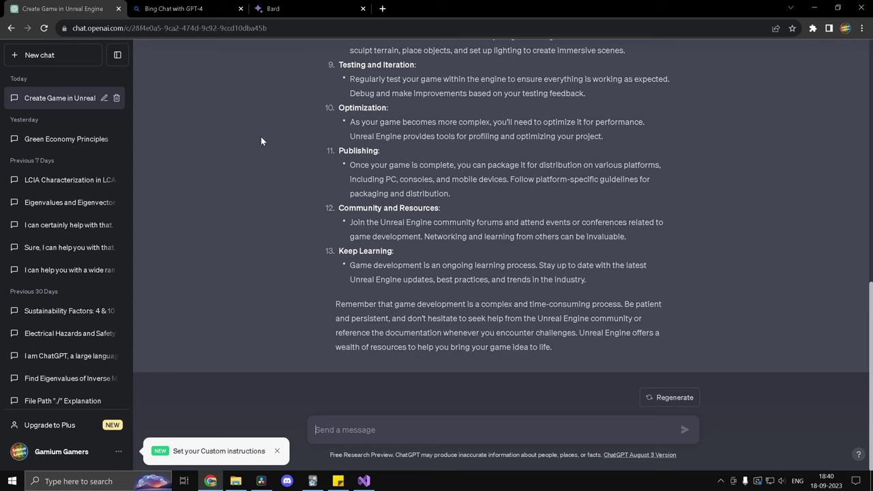
scroll(556, 328, "up", 8)
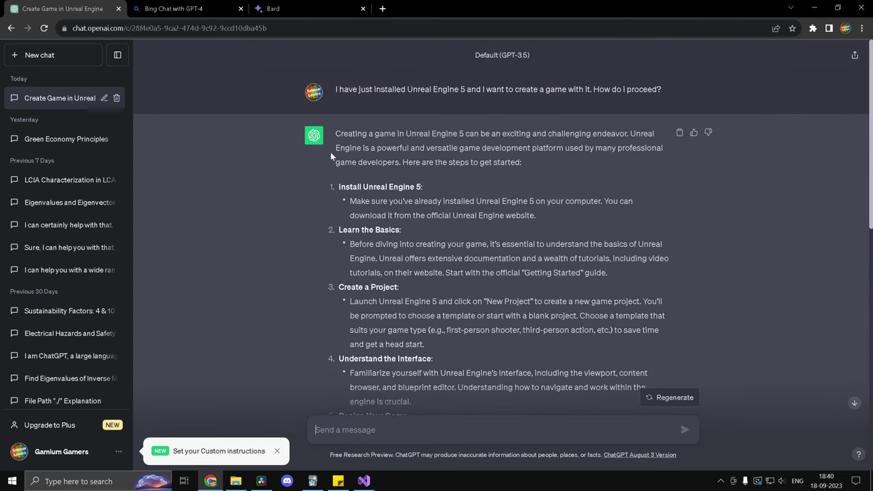
left_click(320, 7)
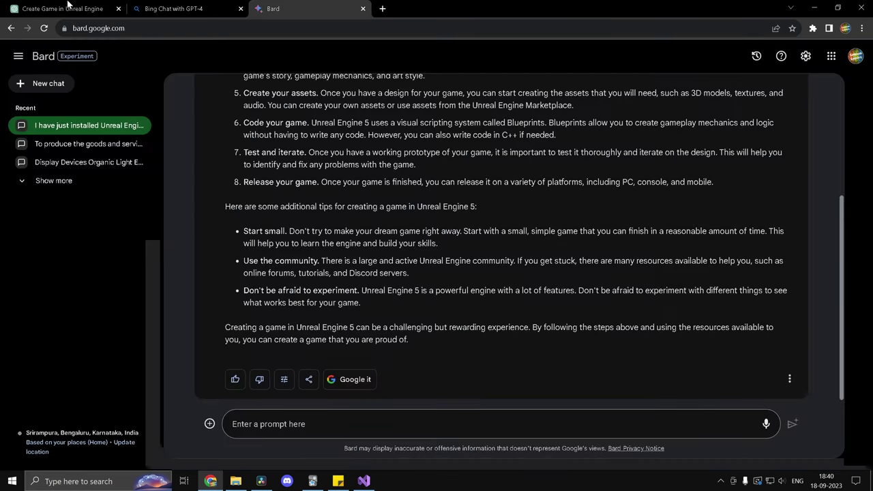
scroll(410, 239, "up", 3)
left_click(351, 217)
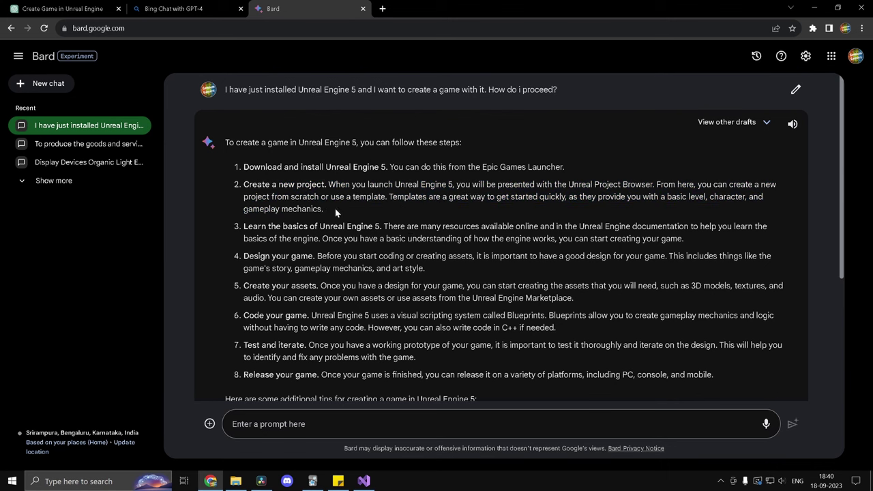
scroll(495, 258, "down", 3)
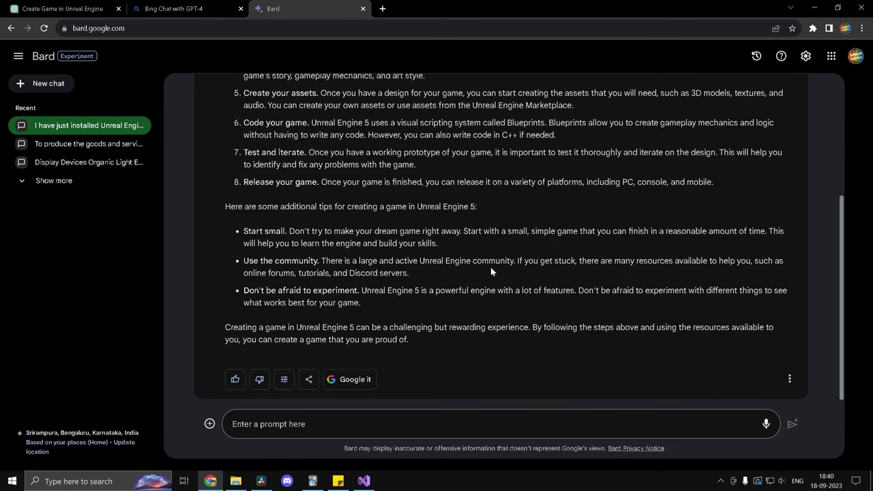
Revisit the game-creation answers from Bard, ChatGPT and Bing Chat, and highlight the instructions under Create a Project in the ChatGPT answer
scroll(380, 261, "up", 3)
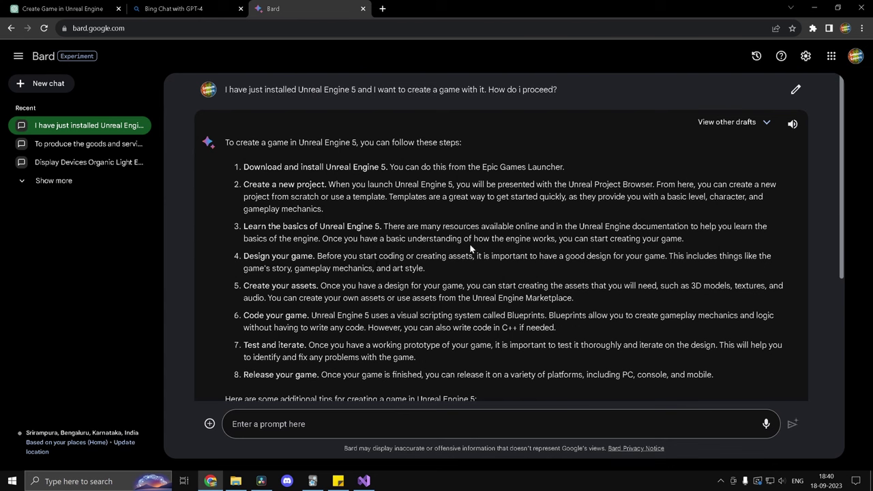
key("ctrl+Tab")
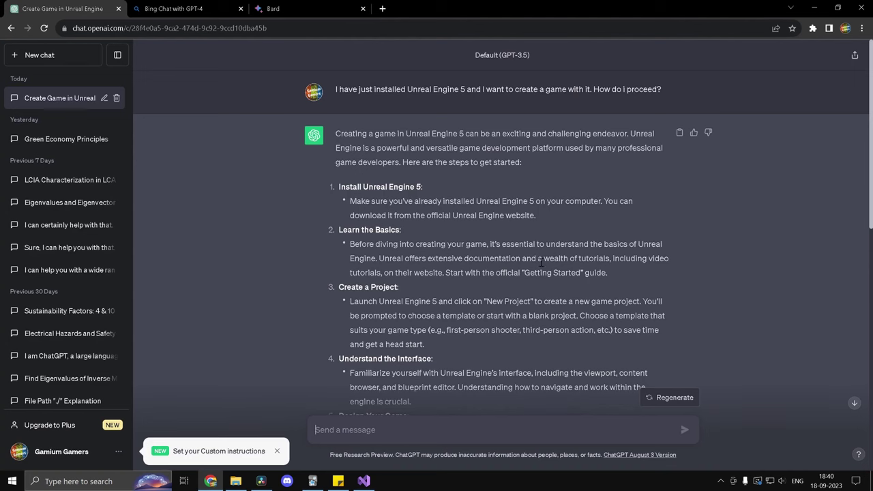
left_click(181, 6)
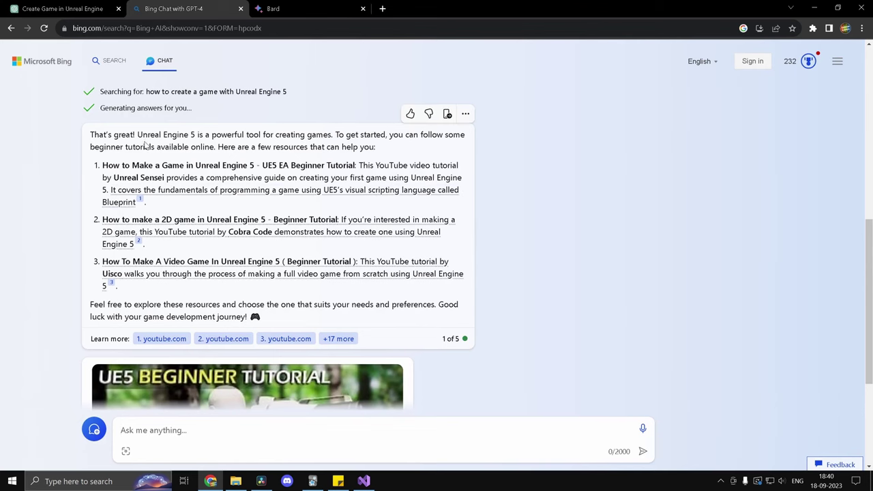
left_click(28, 7)
scroll(339, 187, "down", 2)
scroll(340, 186, "up", 2)
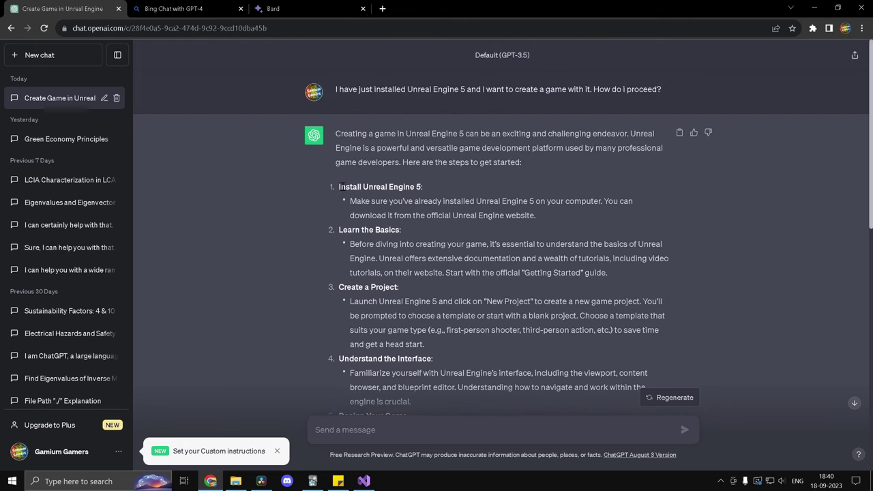
scroll(339, 187, "down", 2)
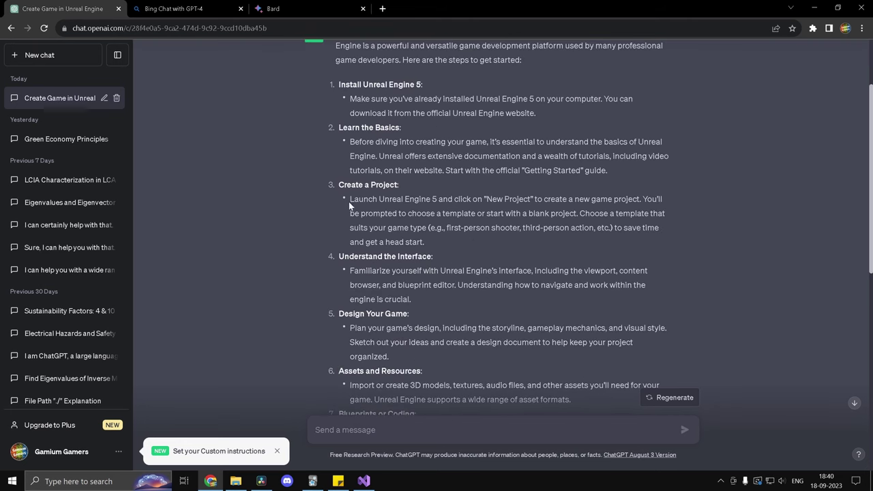
left_click_drag(352, 200, 426, 241)
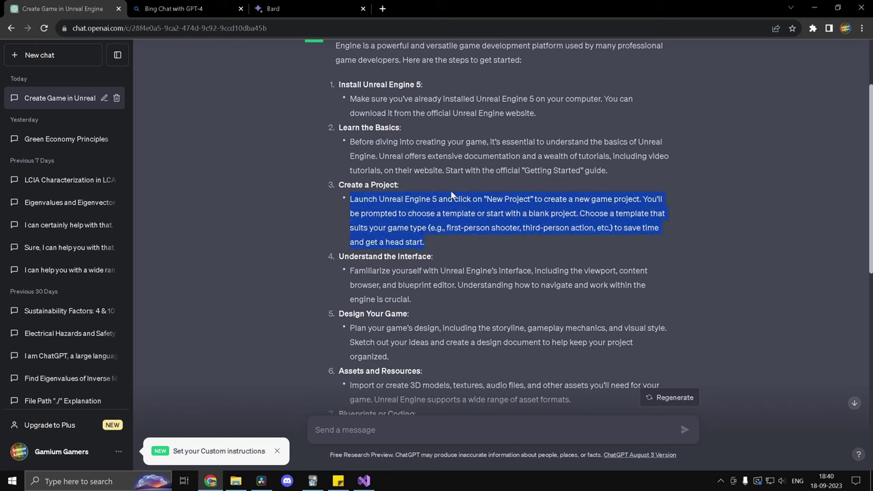
Check the tutorial list in Bing Chat against the numbered steps and additional tips in Bard's game-creation answer
left_click(193, 9)
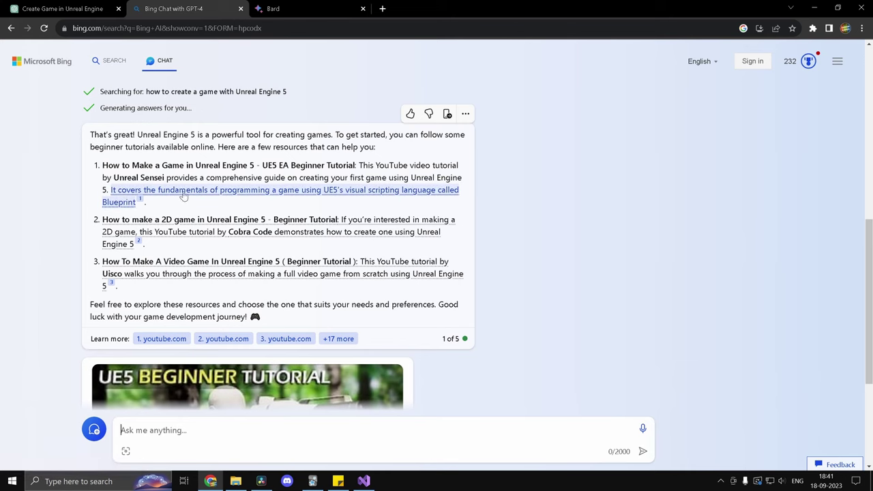
left_click(308, 7)
scroll(272, 210, "down", 2)
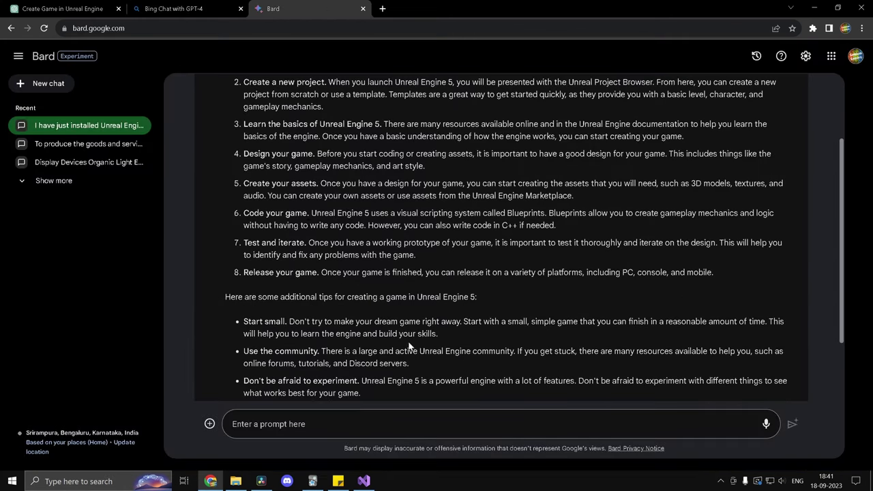
scroll(407, 345, "down", 2)
scroll(426, 289, "up", 3)
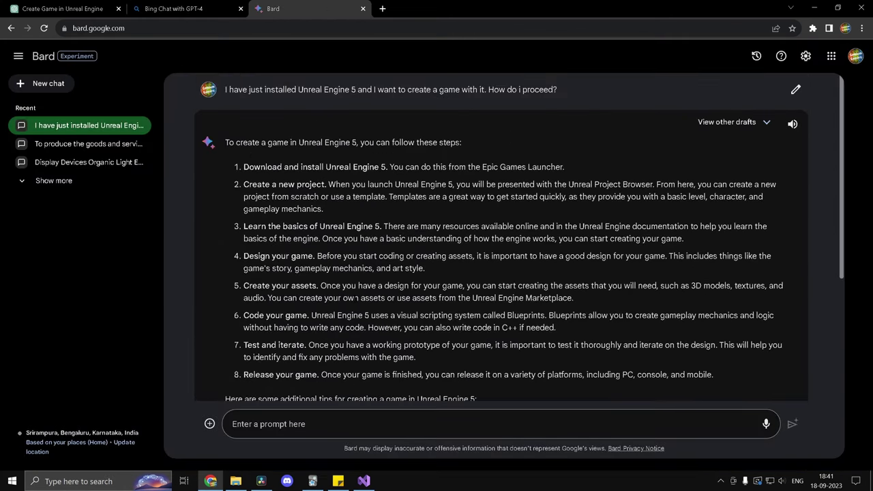
scroll(391, 310, "down", 3)
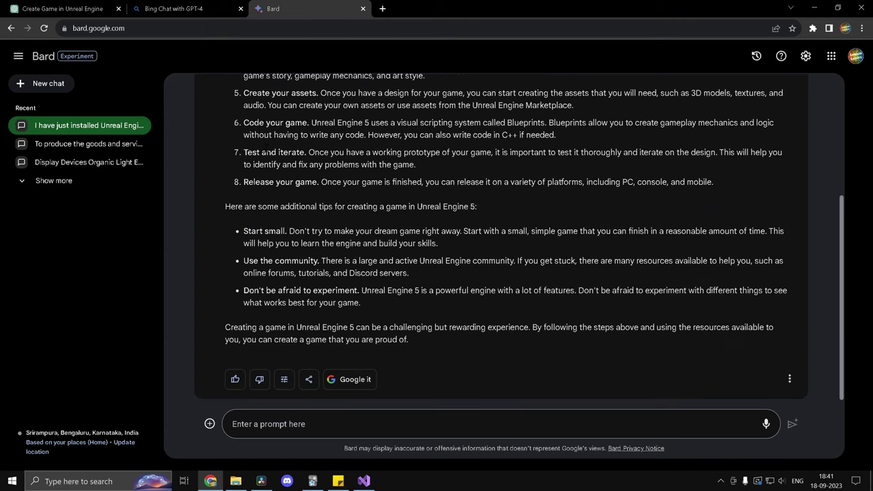
Return to the ChatGPT answer and read further through its steps for creating a game
left_click(101, 7)
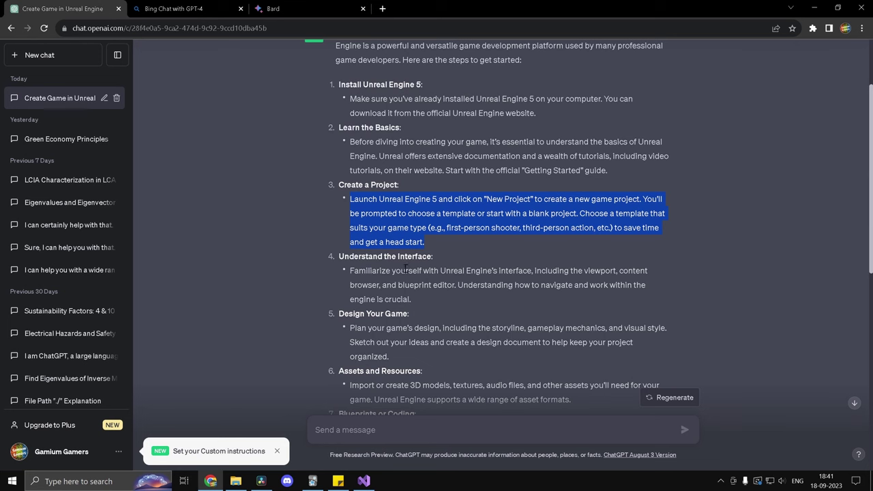
scroll(451, 295, "up", 2)
scroll(443, 328, "down", 2)
left_click(452, 291)
scroll(472, 283, "down", 2)
Look over the quicksort function answers in ChatGPT, Bing Chat and Bard, returning to the ChatGPT one
scroll(477, 300, "down", 5)
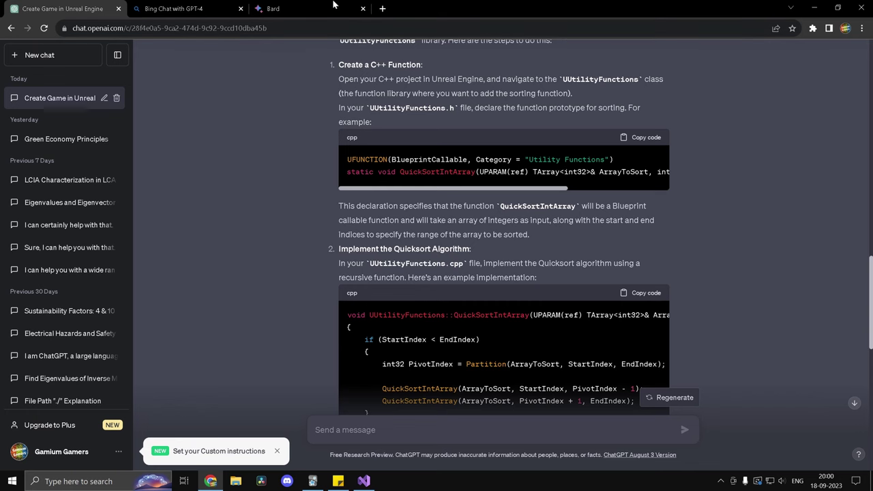
left_click(176, 8)
left_click(280, 8)
left_click(25, 4)
scroll(241, 168, "up", 2)
scroll(238, 169, "down", 3)
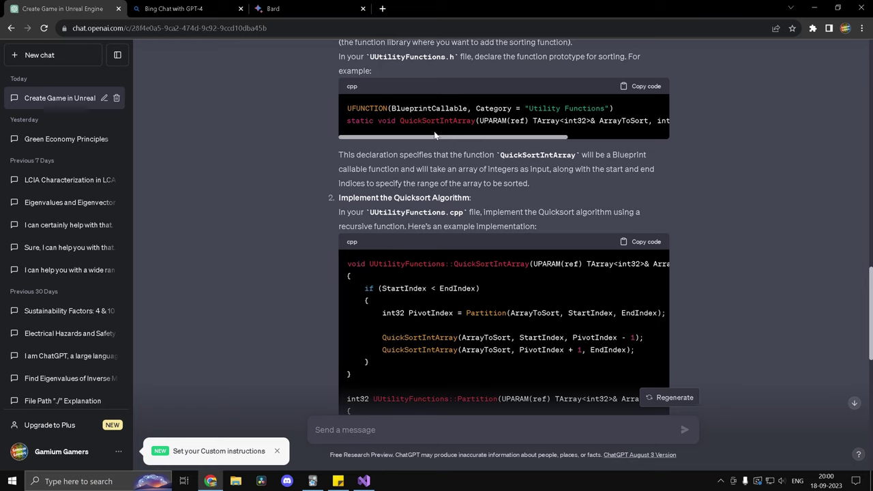
Examine ChatGPT's QuickSortIntArray header declaration, highlighting the UFUNCTION line, its Category specifier and the StartIndex and EndIndex parameters
left_click_drag(347, 108, 614, 111)
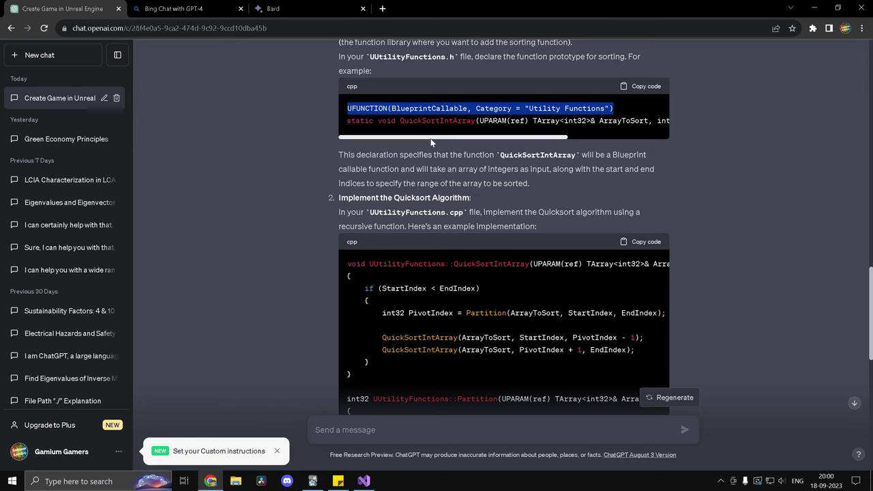
left_click_drag(437, 137, 459, 140)
left_click(430, 114)
left_click_drag(422, 108, 550, 109)
left_click_drag(555, 142, 520, 141)
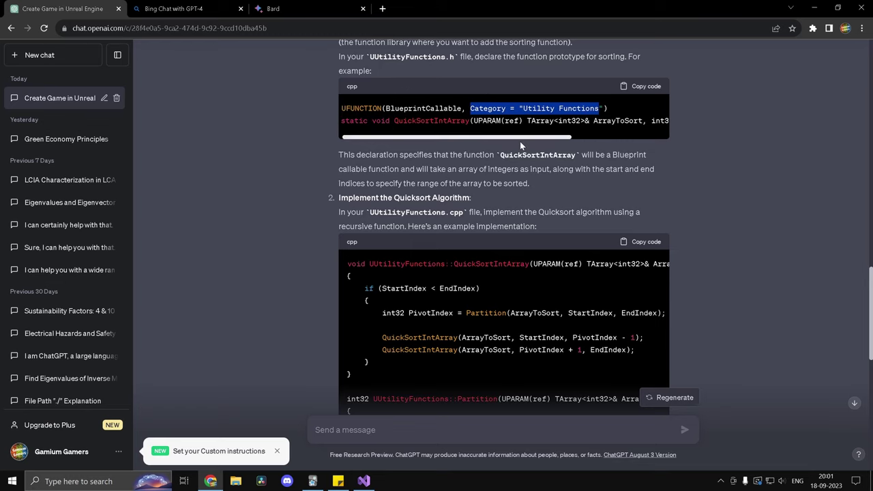
left_click(470, 109)
left_click_drag(471, 109, 598, 109)
left_click_drag(552, 141, 649, 142)
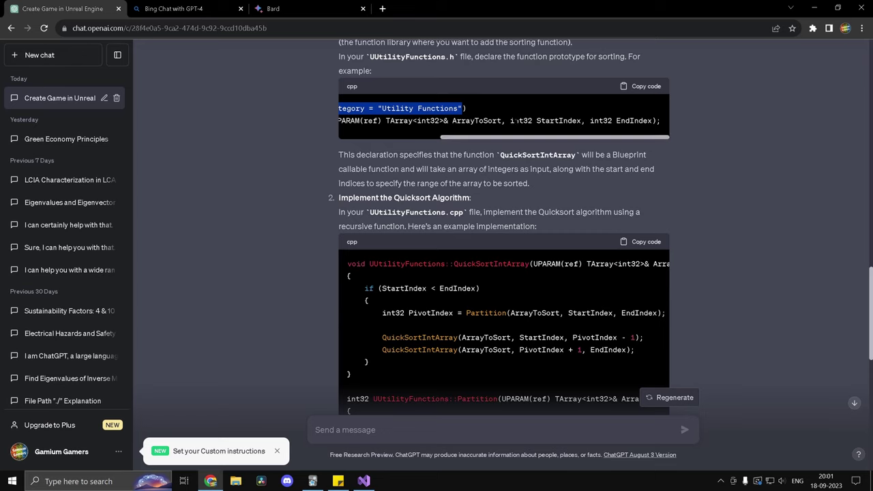
left_click_drag(510, 121, 652, 121)
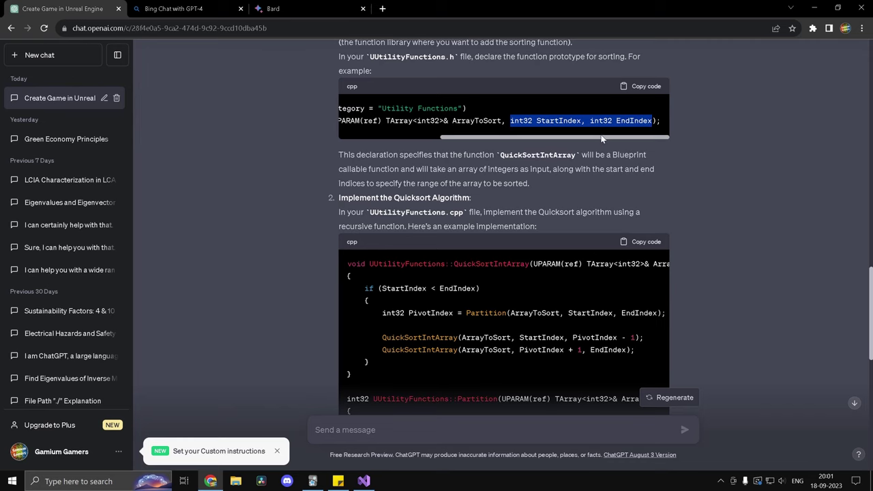
left_click_drag(603, 138, 513, 136)
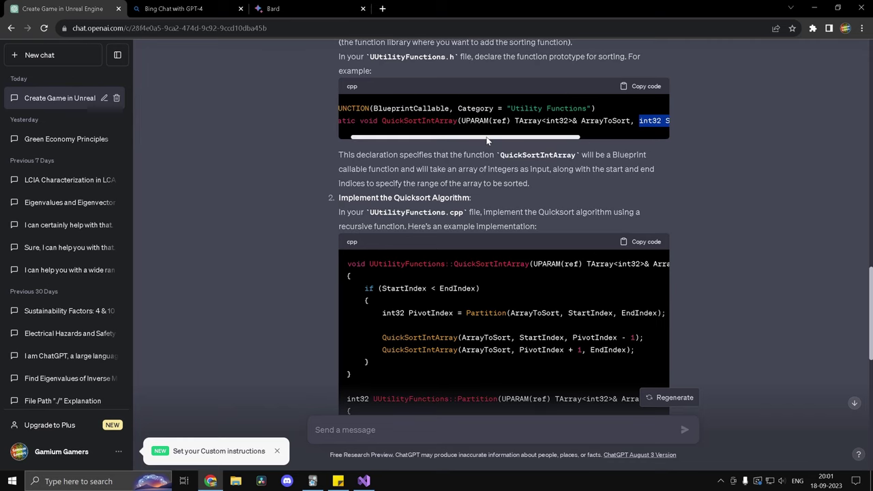
scroll(406, 91, "left", 2)
scroll(412, 92, "up", 2)
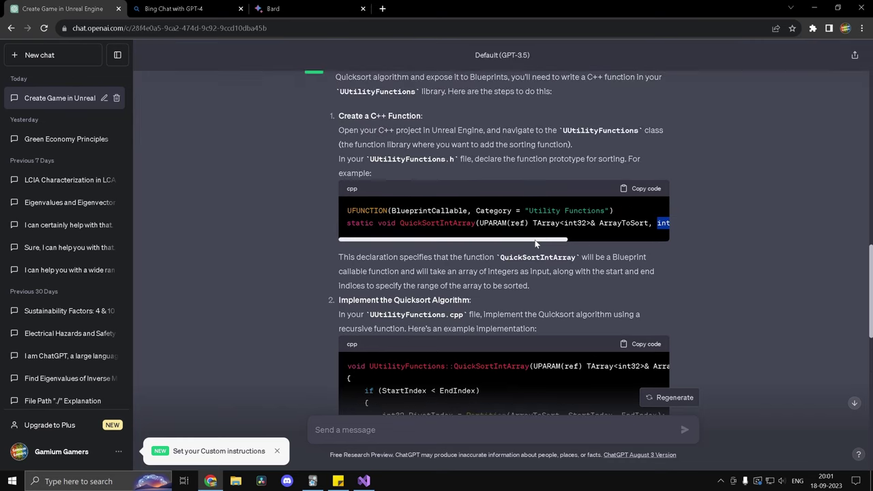
Read through ChatGPT's QuickSortIntArray and Partition implementation in UUtilityFunctions.cpp across its full width
scroll(487, 167, "down", 1)
scroll(488, 210, "down", 1)
scroll(488, 210, "down", 4)
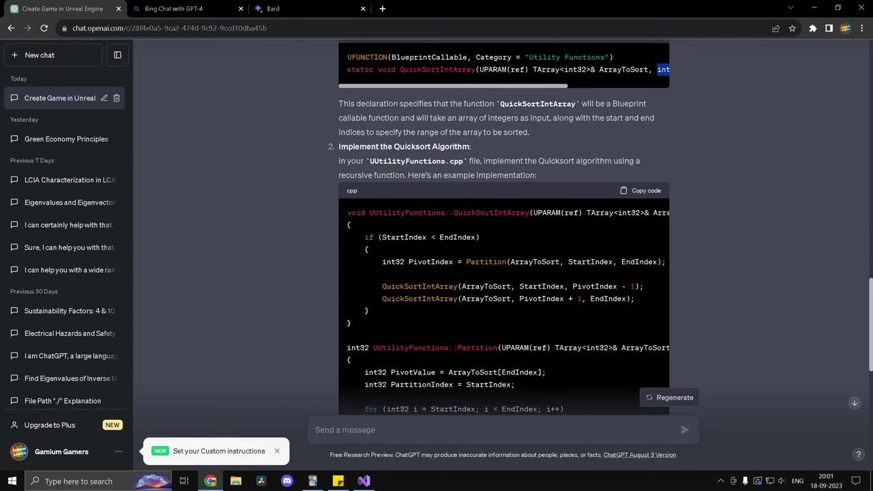
scroll(491, 138, "up", 1)
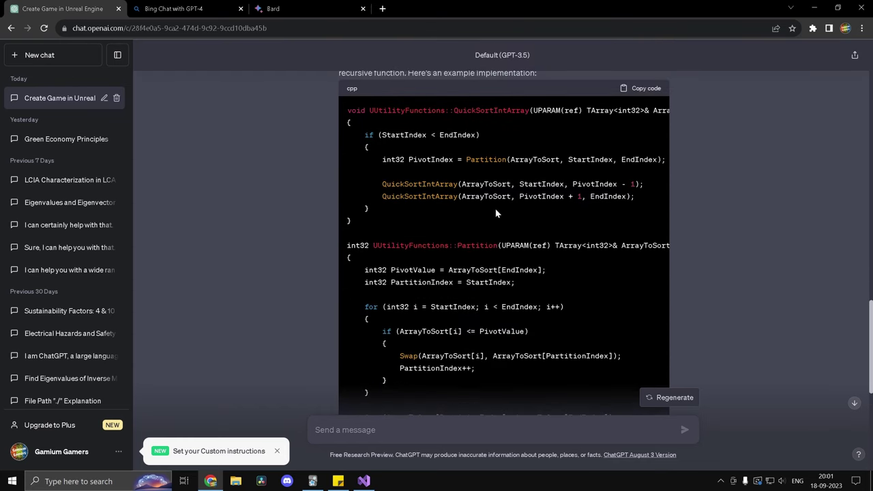
left_click_drag(520, 197, 680, 190)
left_click_drag(402, 196, 449, 203)
scroll(449, 203, "down", 3)
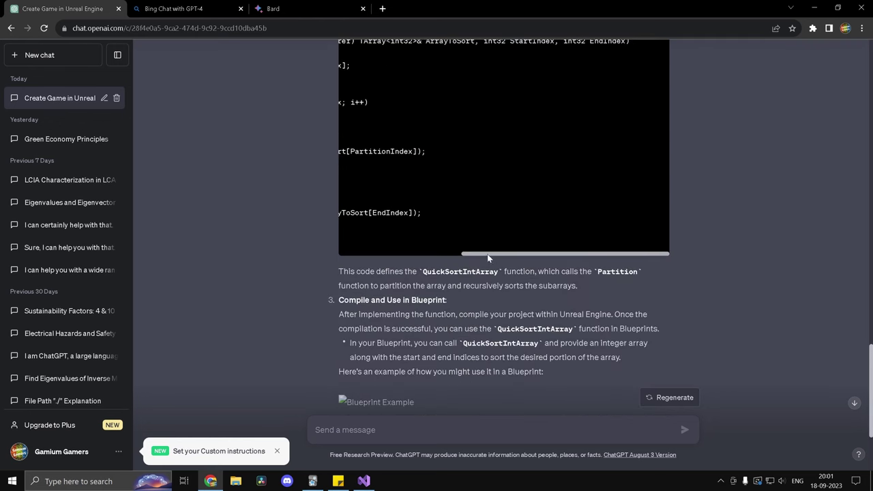
left_click(460, 258)
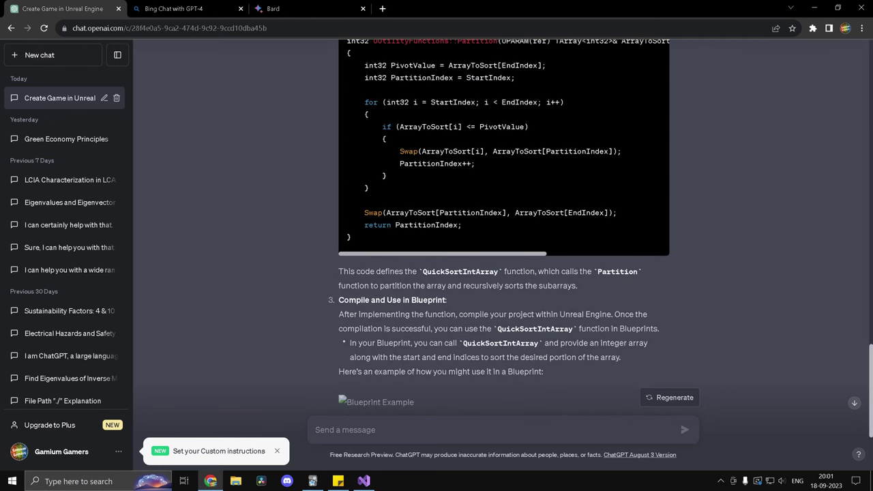
Open the Bing Chat quicksort answer and read the prompt and the numbered steps for creating the function
left_click(176, 6)
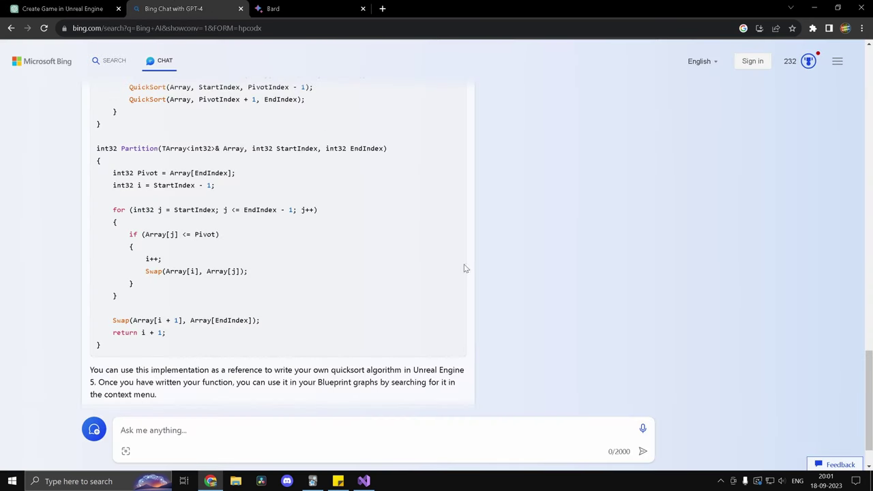
scroll(310, 267, "up", 2)
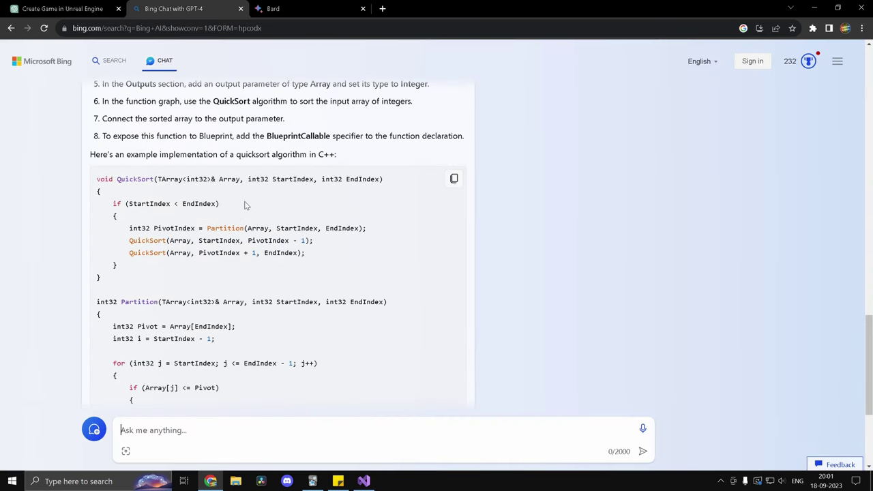
scroll(302, 260, "up", 4)
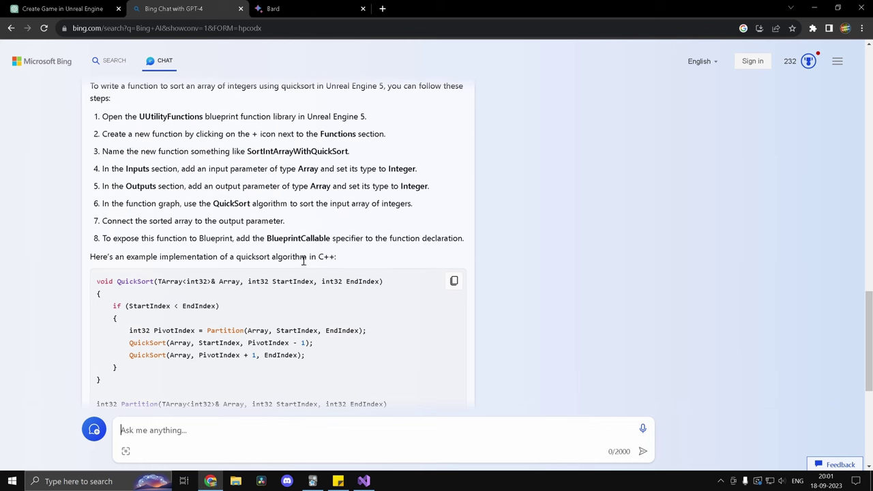
left_click_drag(140, 271, 202, 272)
left_click(256, 290)
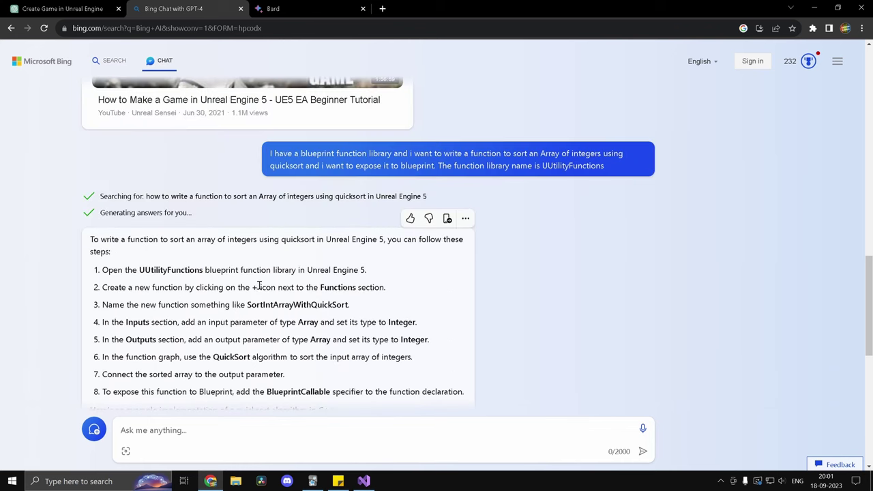
scroll(230, 272, "down", 2)
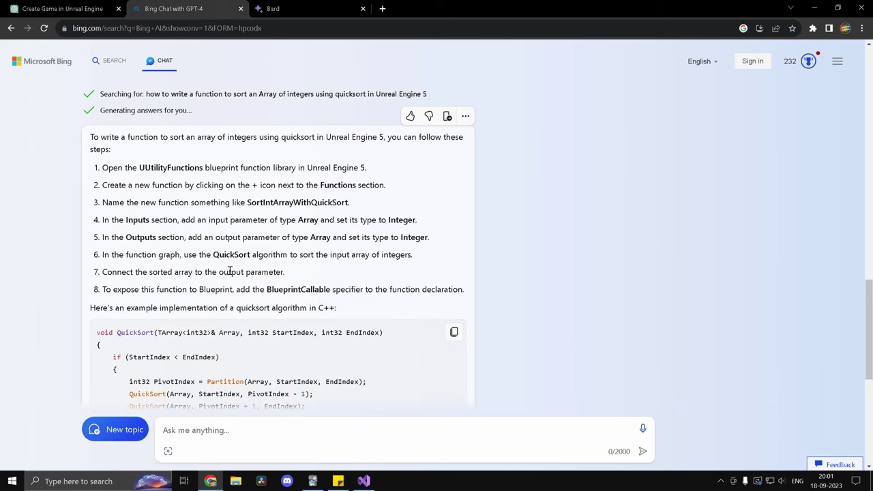
Review Bing Chat's C++ QuickSort and Partition code, and highlight the BlueprintCallable specifier in its instructions
scroll(230, 271, "down", 3)
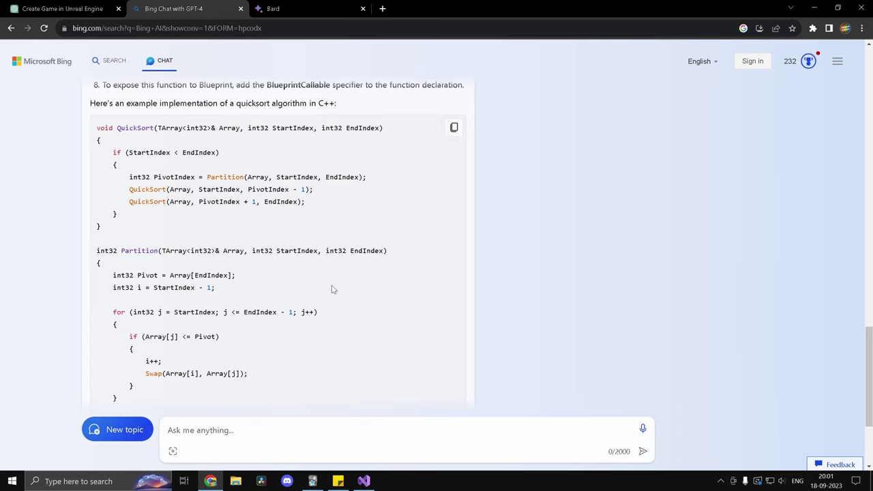
scroll(333, 290, "down", 2)
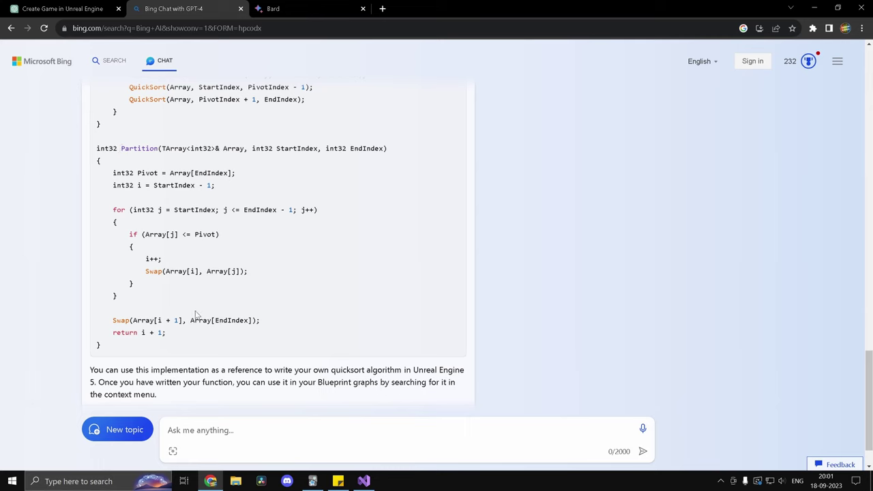
scroll(153, 250, "up", 3)
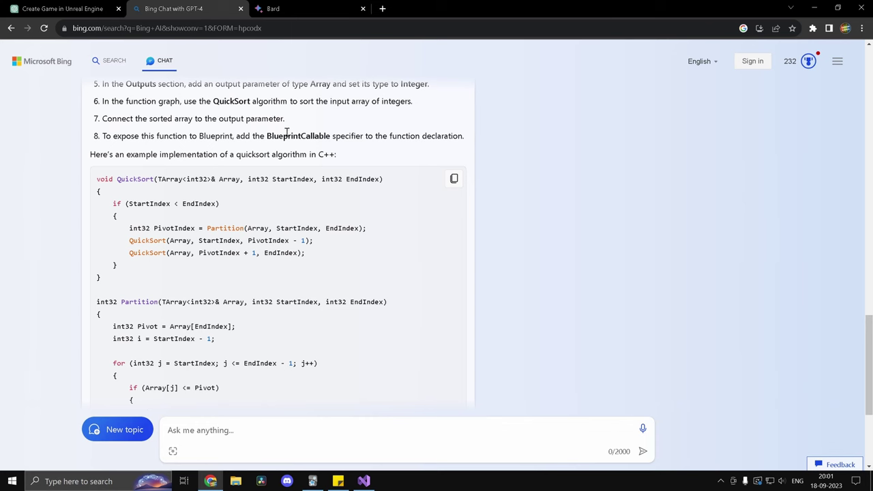
scroll(152, 167, "up", 2)
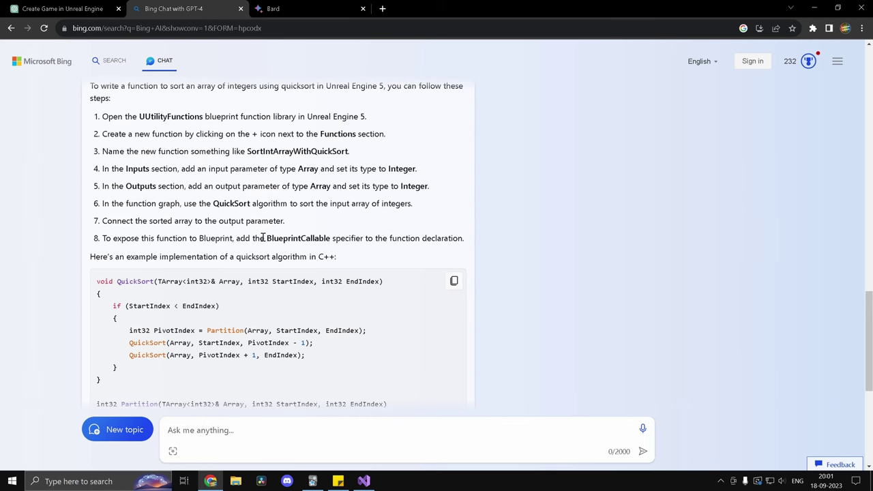
left_click_drag(263, 236, 345, 238)
left_click(344, 249)
scroll(217, 341, "down", 2)
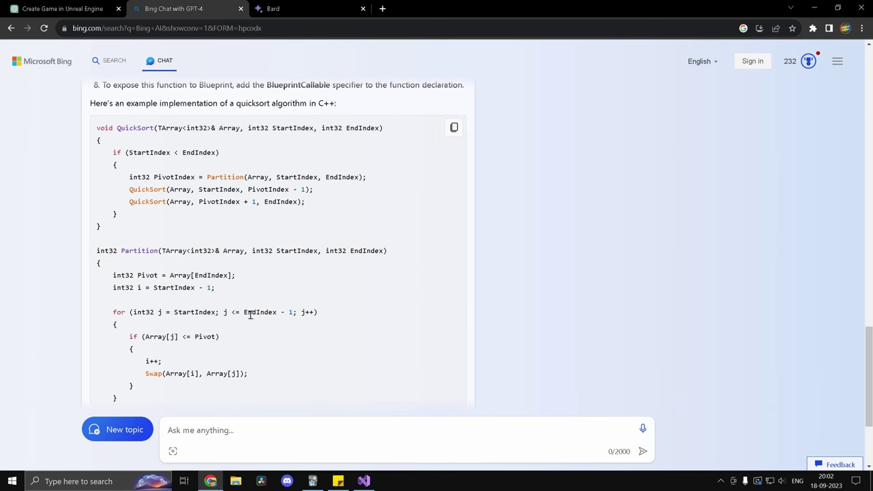
Open Bard's quicksort answer, skim it to the end, and highlight the start of the Quicksort code and the word Blueprint in step 7
left_click(304, 10)
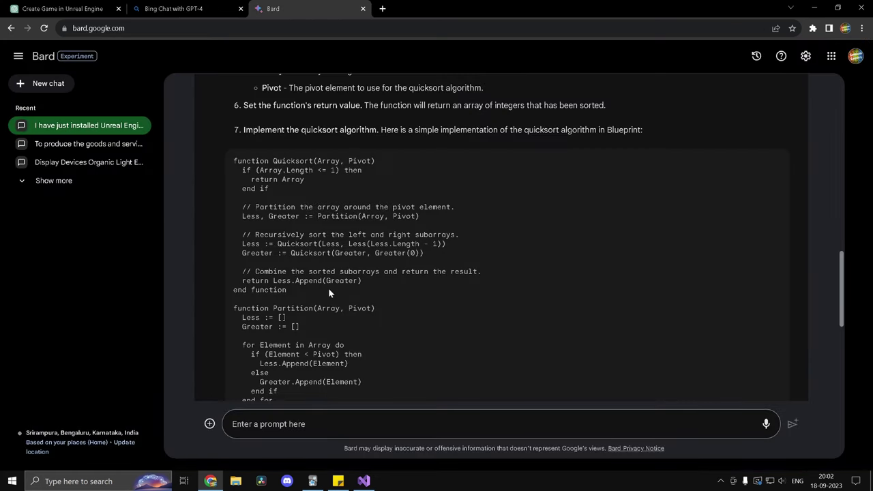
scroll(328, 292, "down", 2)
scroll(328, 292, "down", 2)
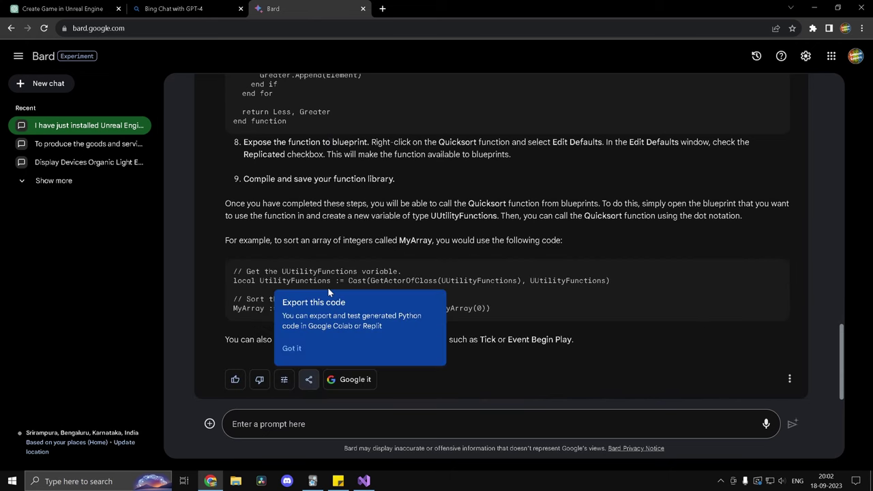
scroll(501, 273, "up", 4)
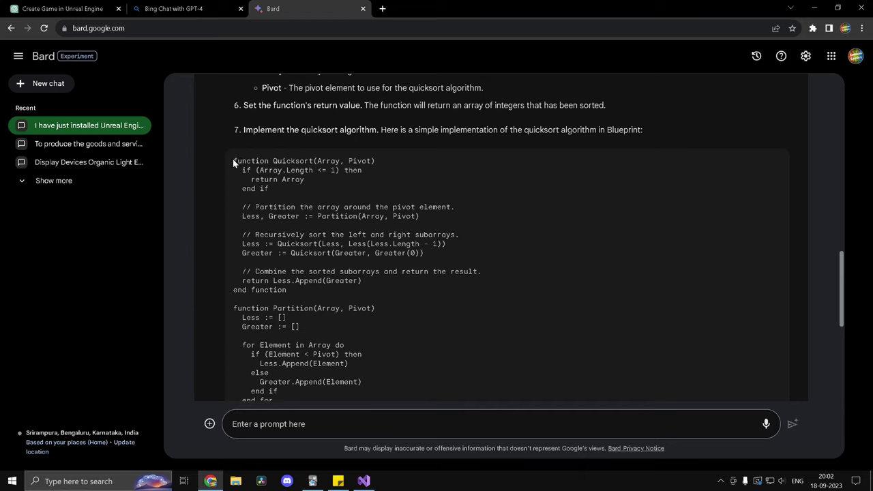
left_click_drag(233, 159, 396, 176)
left_click(396, 176)
scroll(558, 255, "up", 1)
left_click_drag(607, 181, 641, 181)
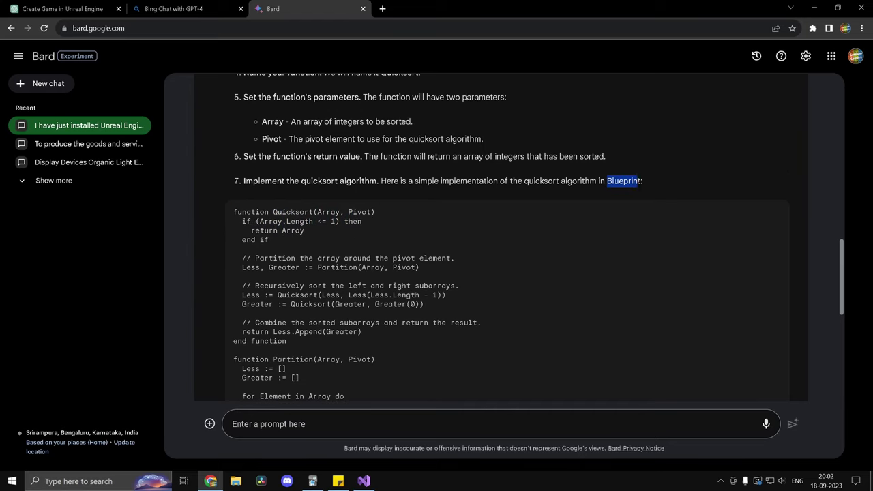
Review Bard's Quicksort and Partition pseudocode and its instructions for exposing the function, highlighting part of the code
scroll(454, 275, "down", 3)
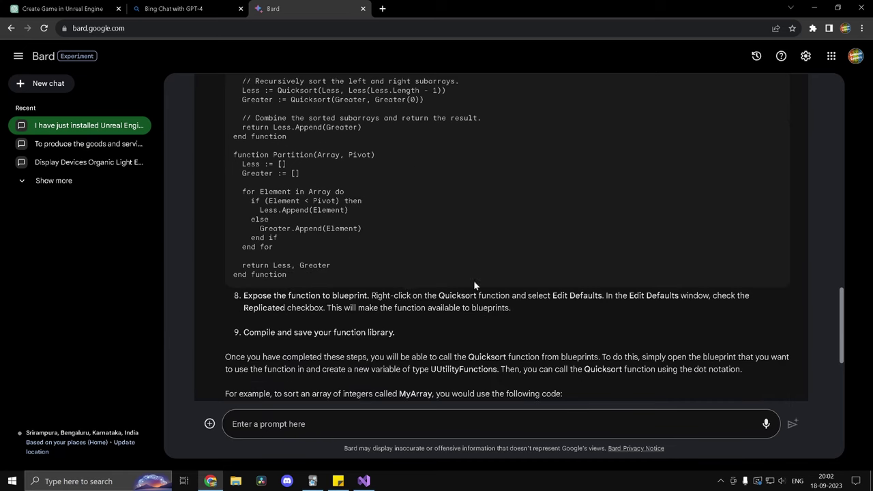
scroll(430, 302, "up", 2)
scroll(431, 302, "up", 1)
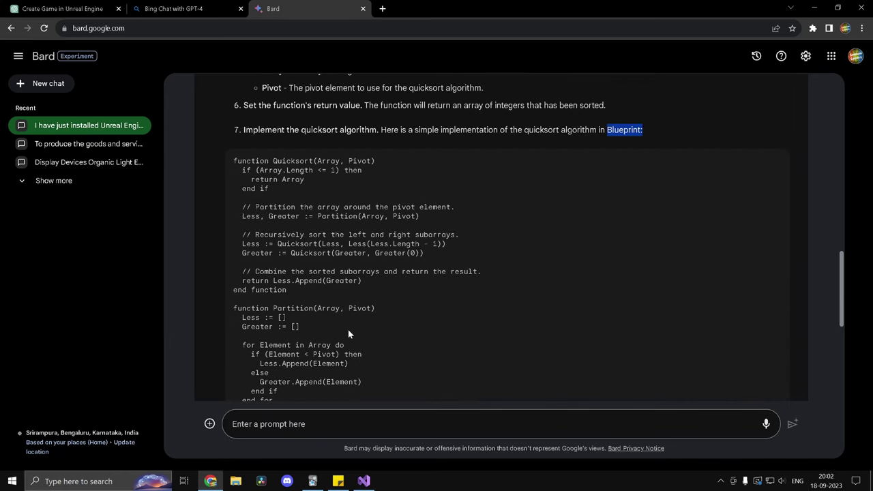
scroll(347, 329, "down", 2)
left_click_drag(321, 323, 269, 225)
left_click(402, 304)
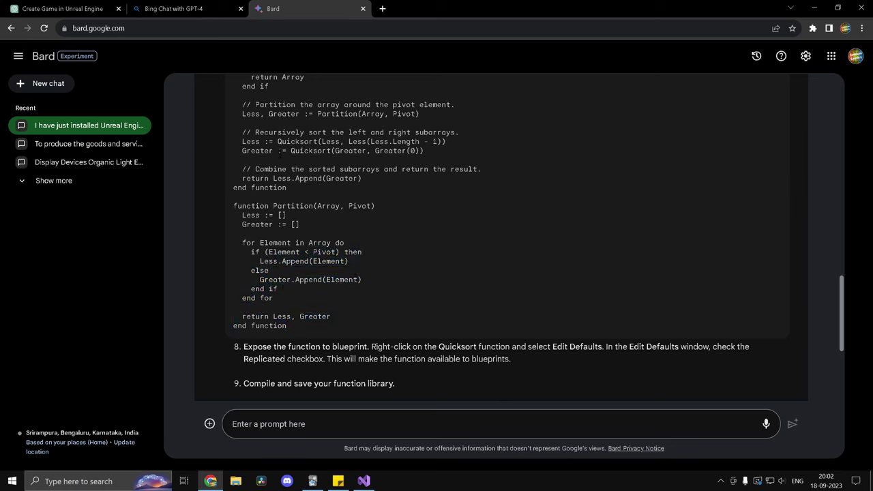
Ask Bing Chat: "Can you implement the function in the UUtilityFunctions class and also show the declaration along with the UFUNCTION specifiers"
left_click(174, 8)
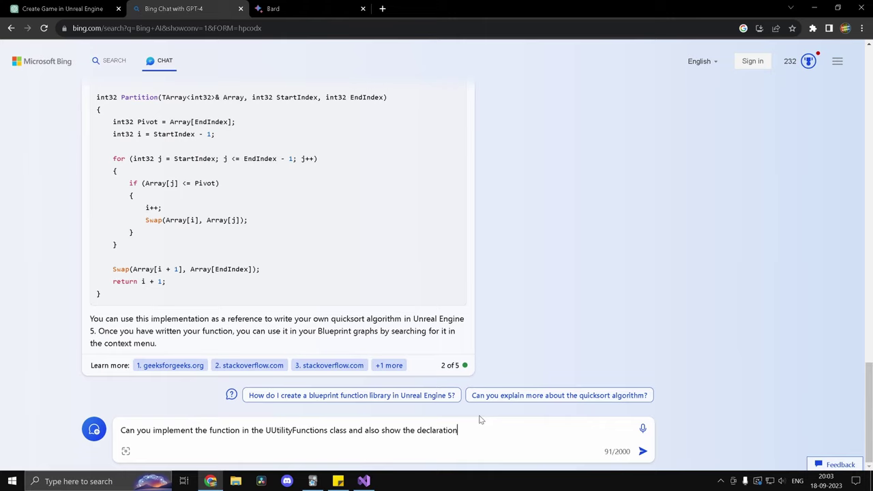
type("along with the UFUNCTION specifiers")
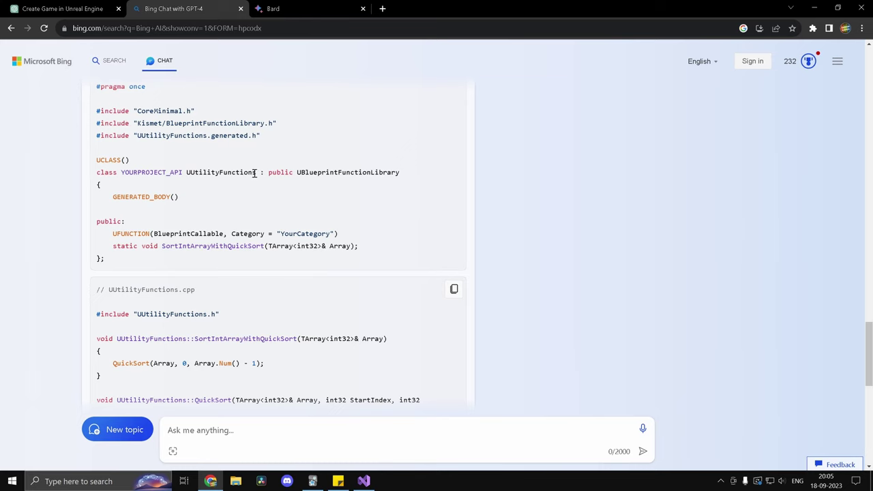
Look back through ChatGPT's quicksort answer for comparison and return to Bing Chat's UUtilityFunctions code
left_click(86, 10)
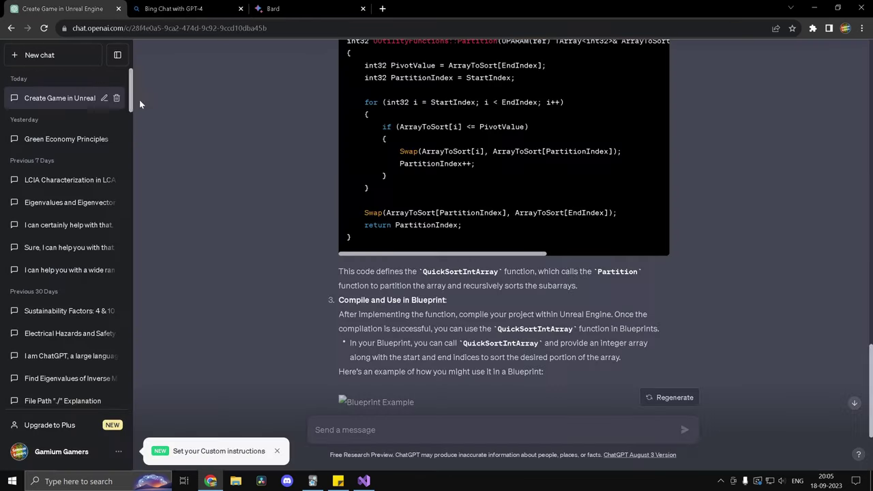
scroll(166, 145, "up", 8)
scroll(167, 145, "down", 5)
left_click(191, 8)
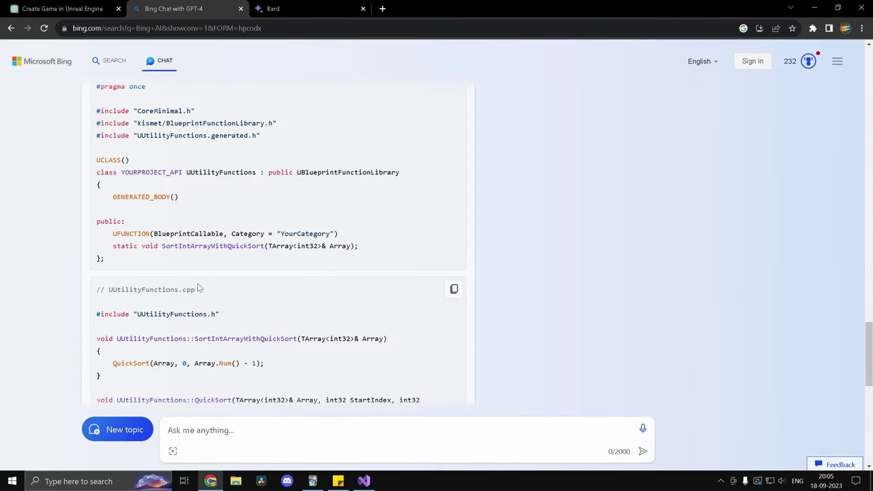
Review Bing Chat's UUtilityFunctions header and source code, highlighting the class name in the QuickSort definition and the arguments 0 and Array.Num() - 1
scroll(213, 242, "down", 3)
scroll(279, 356, "up", 2)
scroll(248, 339, "down", 3)
left_click_drag(117, 298, 183, 298)
left_click(237, 343)
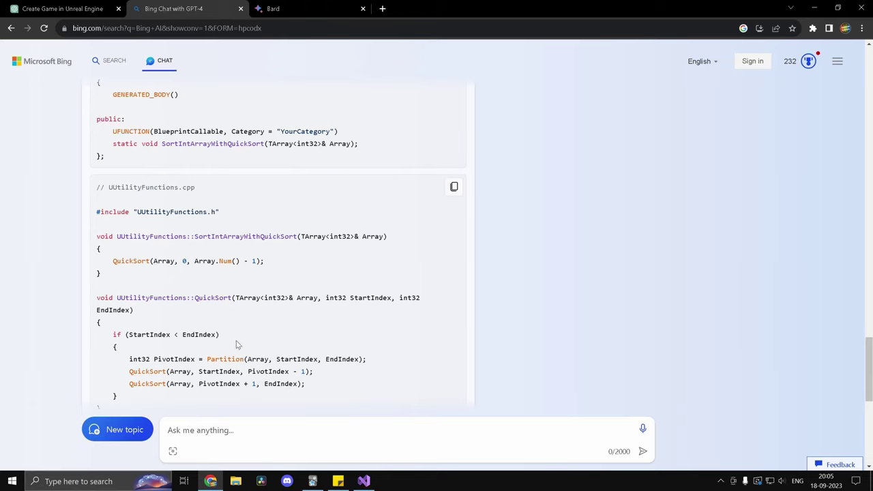
double_click(185, 261)
left_click_drag(195, 261, 258, 262)
left_click(290, 295)
scroll(340, 317, "down", 2)
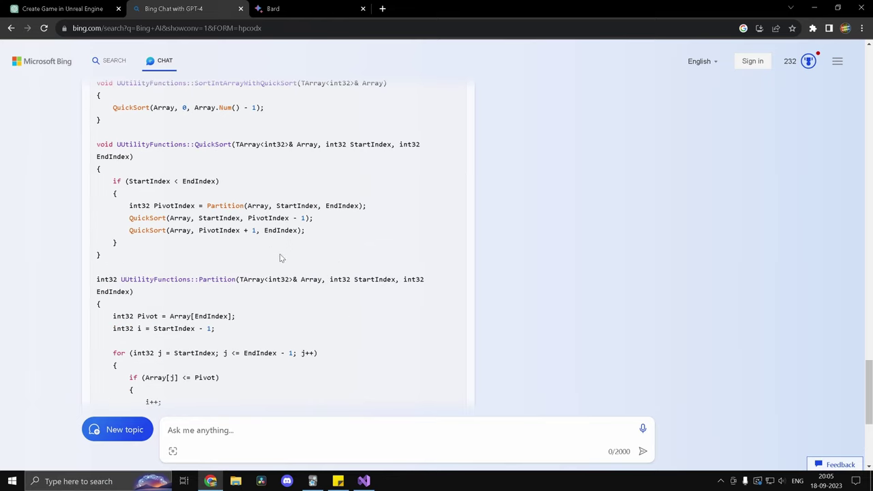
scroll(279, 265, "up", 5)
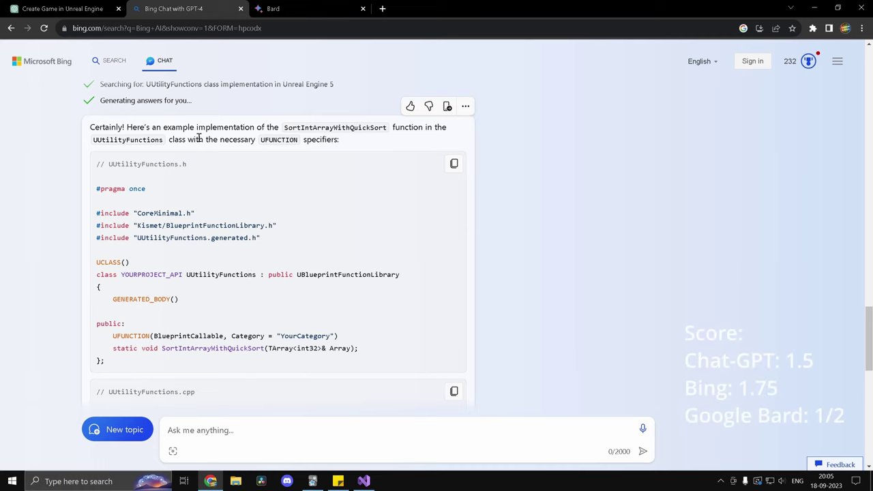
left_click(286, 7)
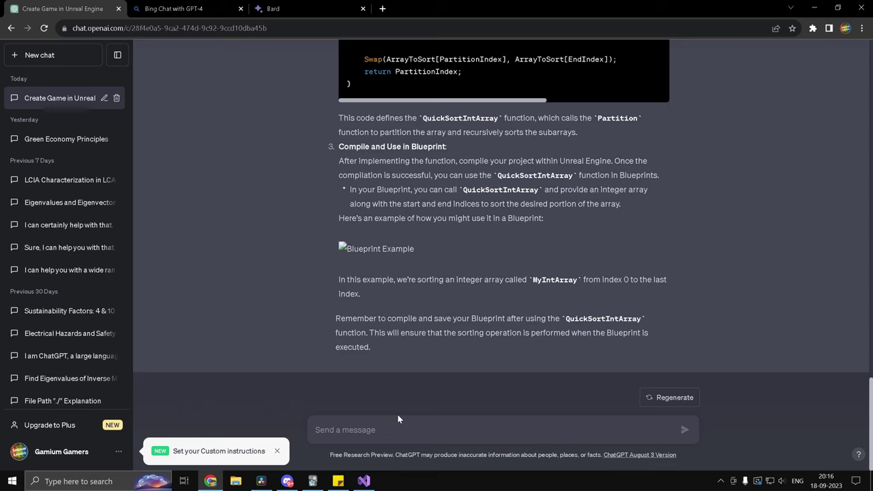
Ask ChatGPT "What type of game should I make as a beginner. Do not search the web, give your own answer", selecting the prompt text for reuse
type("What typ")
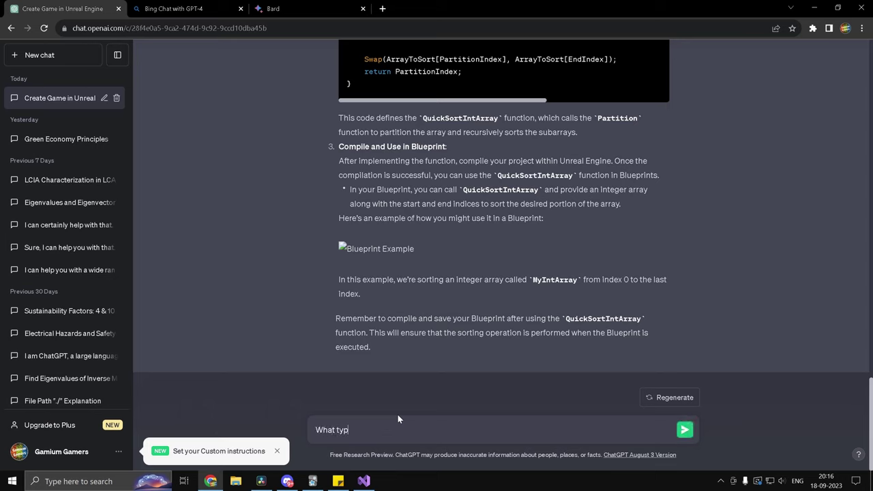
type("e of game should I make as a beginner.")
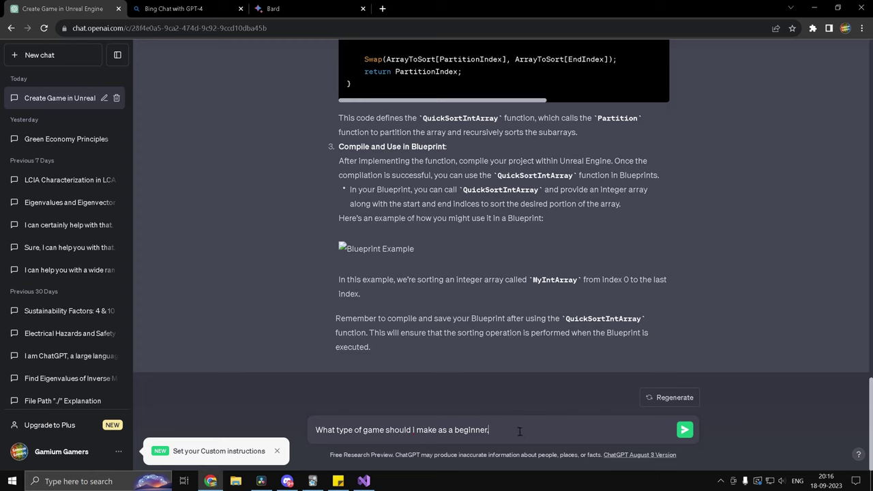
left_click(193, 6)
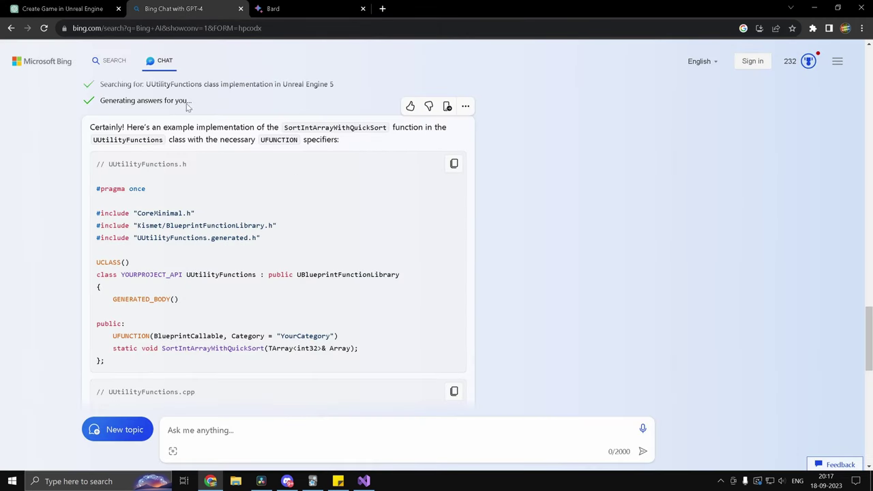
left_click(48, 6)
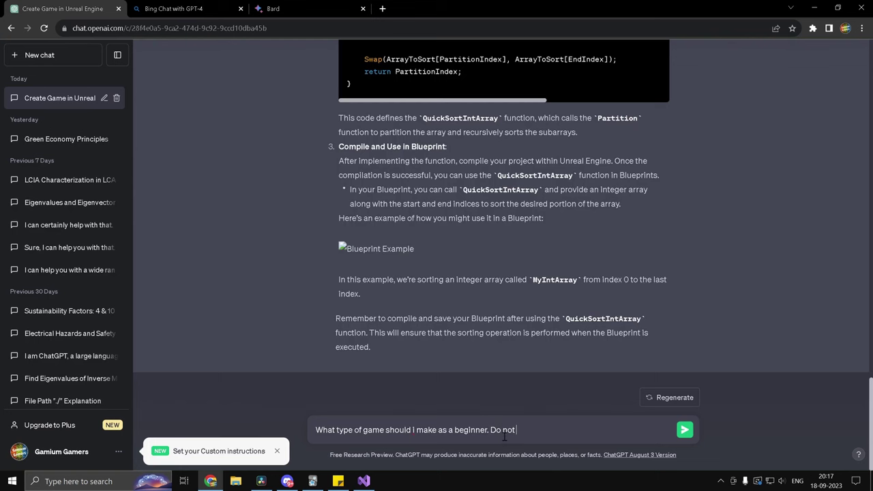
type("Do not search the web, give your own answer")
left_click_drag(665, 435, 310, 435)
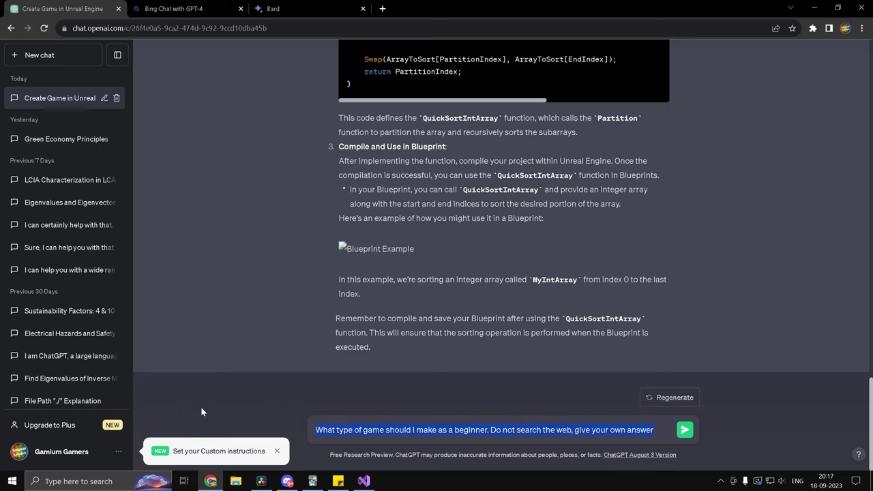
left_click(684, 431)
Ask Bing Chat "What type of game should i make as a beginner. Do not search the web, give your own answer"
key("ctrl+Tab")
type("What type of game should i make as a beginner. Do not search the web, give your own answer")
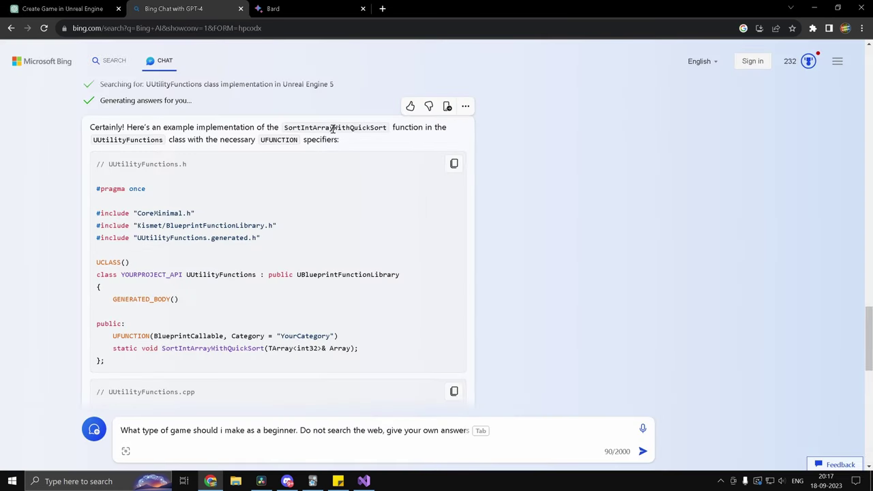
key("Return")
Ask Bard "What type of game should i make as a beginner. Do not search the web, give your own answer"
left_click(325, 13)
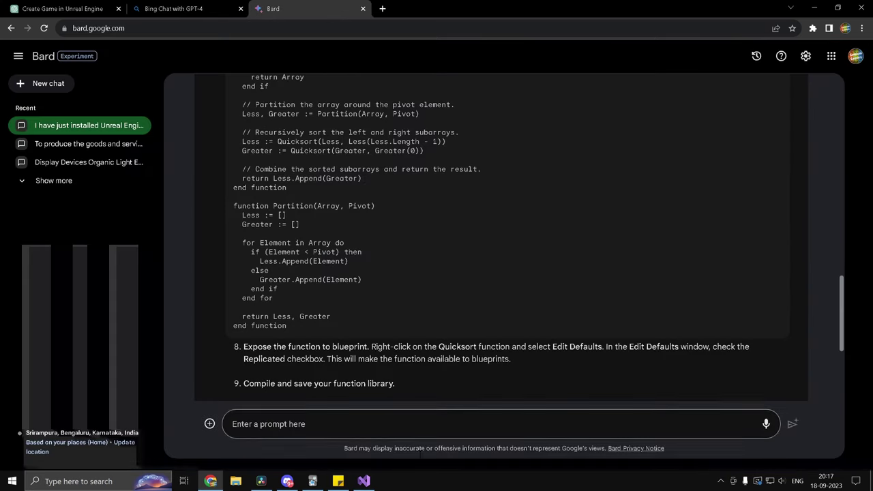
left_click(375, 413)
type("What type of game should i make as a beginner. Do not search the web, give your own answer")
key("Return")
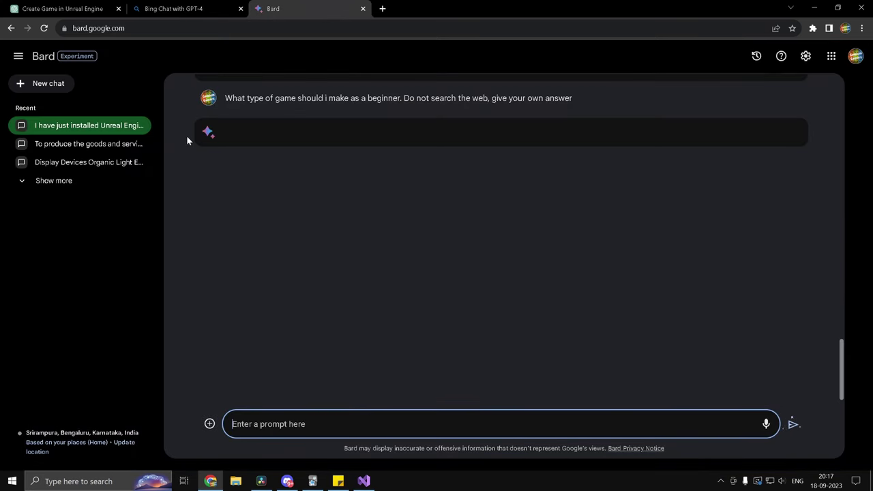
Read ChatGPT's list of beginner game types from start to end, highlighting its introduction and numbered suggestions
key("ctrl+Tab")
scroll(446, 343, "down", 3)
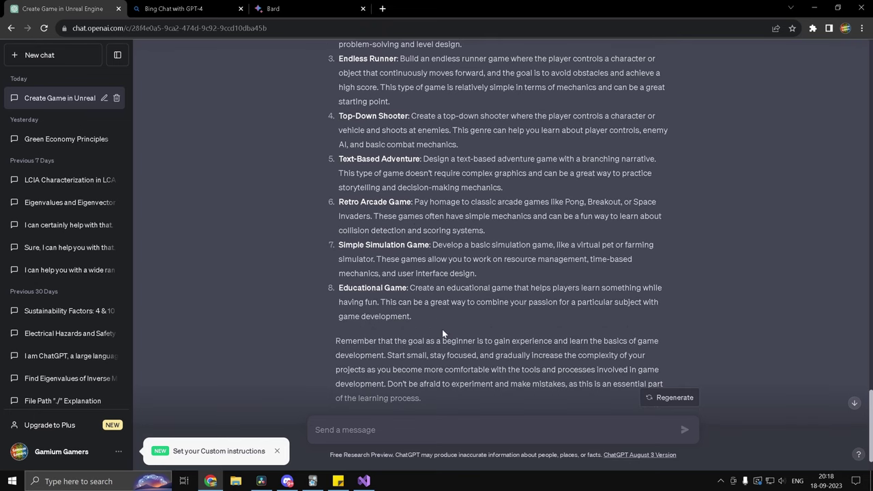
scroll(436, 324, "up", 4)
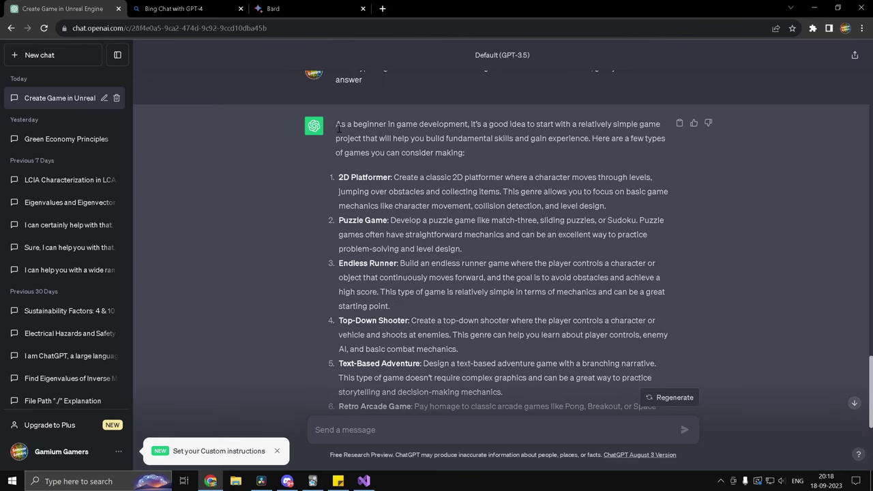
left_click_drag(339, 129, 443, 409)
left_click(440, 292)
scroll(440, 291, "down", 3)
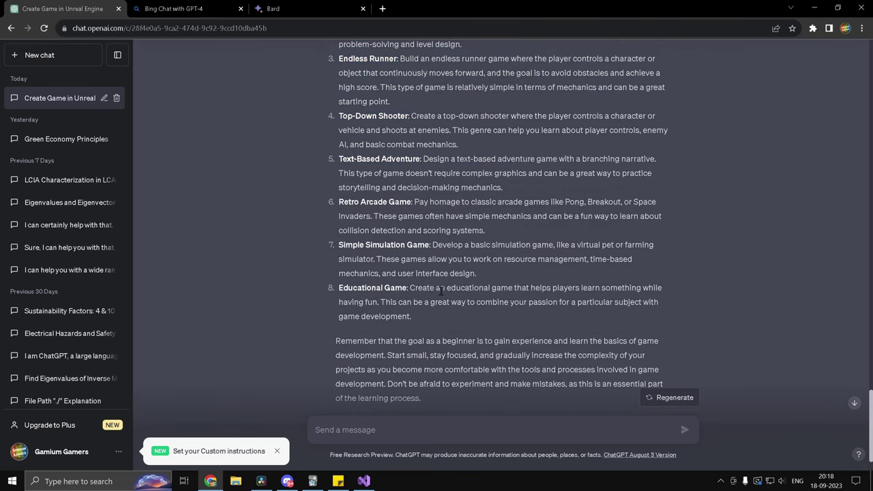
left_click_drag(417, 315, 338, 59)
left_click(414, 340)
Open Bing Chat's beginner game answer and highlight its full text while reading it
left_click(221, 7)
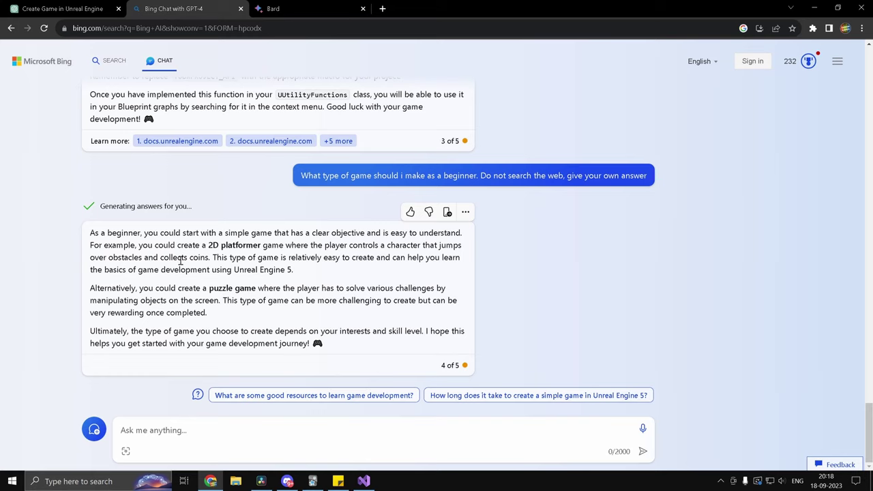
left_click_drag(96, 234, 349, 349)
left_click(348, 349)
Read Bard's beginner game answer, highlighting the list of example games and going through its additional tips
left_click(272, 9)
scroll(263, 230, "up", 2)
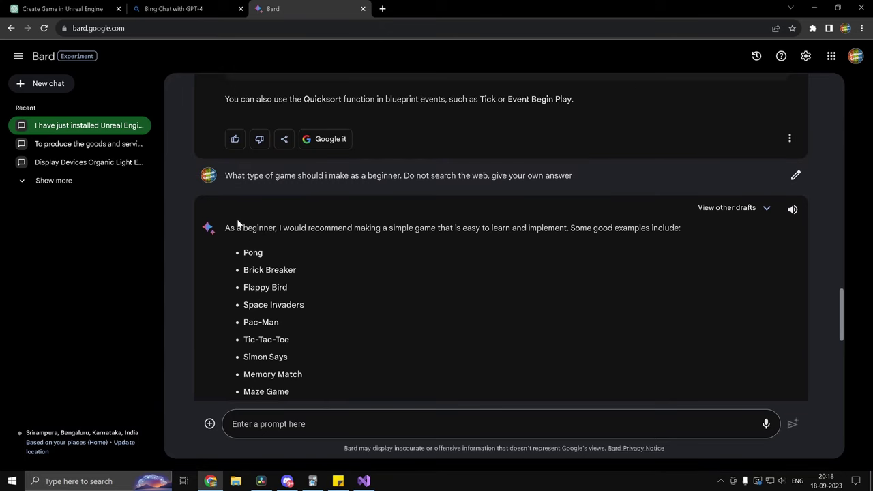
scroll(234, 225, "down", 3)
scroll(250, 197, "up", 2)
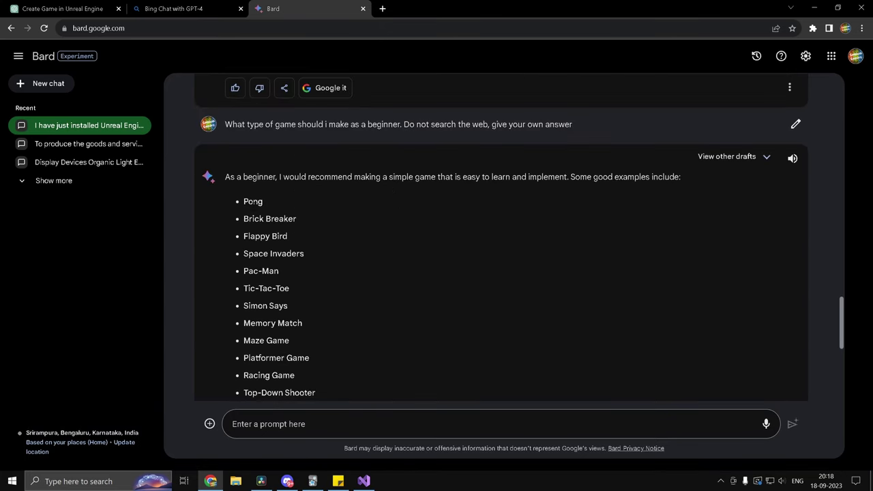
left_click_drag(244, 201, 251, 356)
left_click(333, 321)
scroll(337, 320, "down", 5)
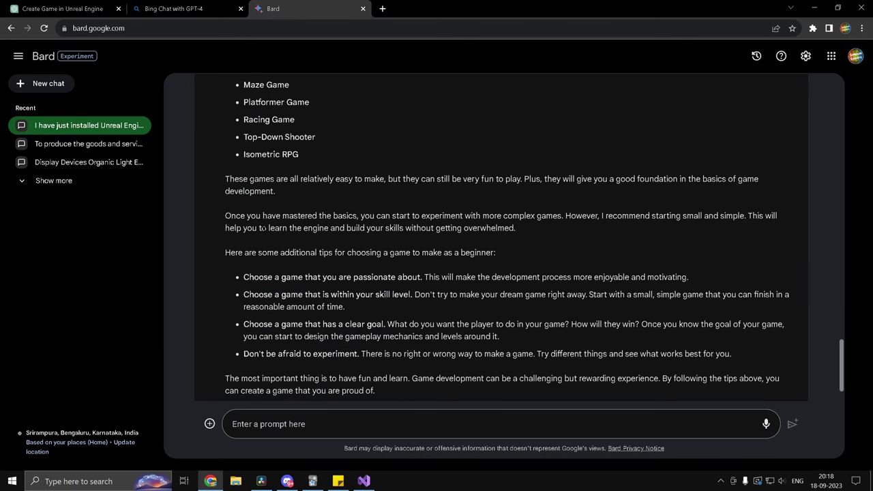
scroll(364, 270, "down", 1)
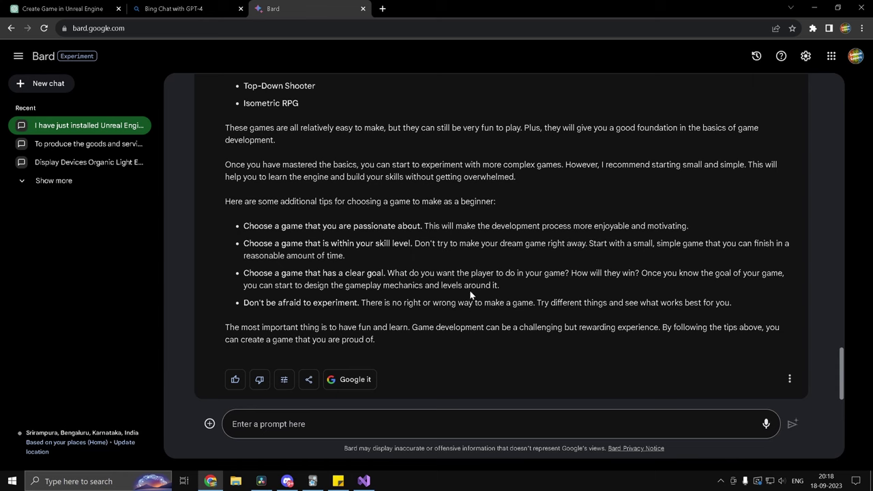
scroll(391, 290, "up", 8)
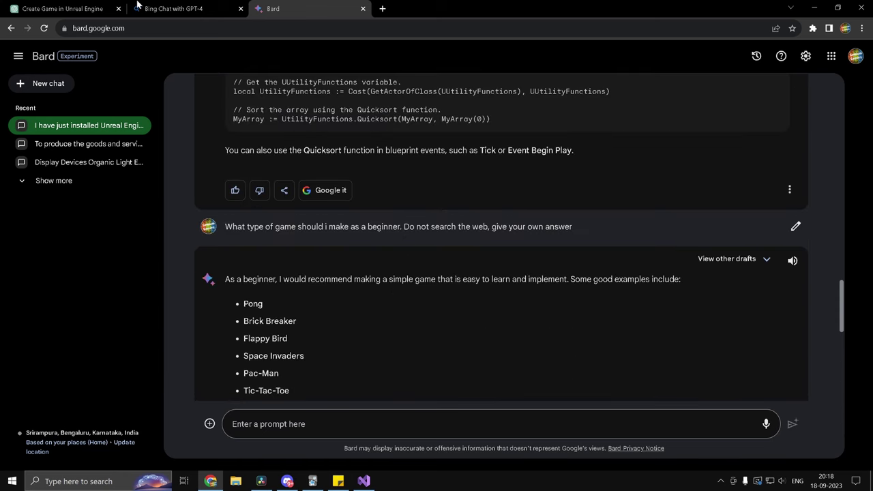
Revisit Bing Chat's and ChatGPT's beginner game answers, highlight ChatGPT's 2D Platformer suggestion, and return to Bard's answer
left_click(184, 9)
left_click(103, 15)
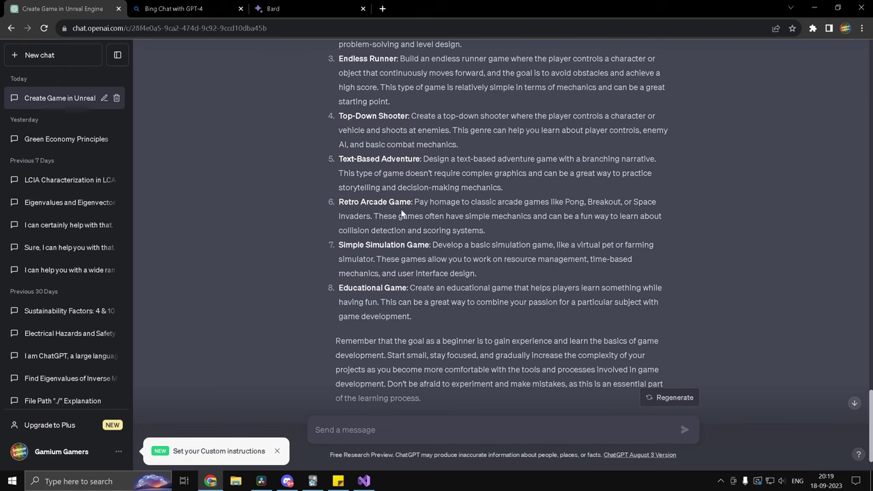
scroll(405, 205, "up", 3)
left_click_drag(340, 177, 388, 179)
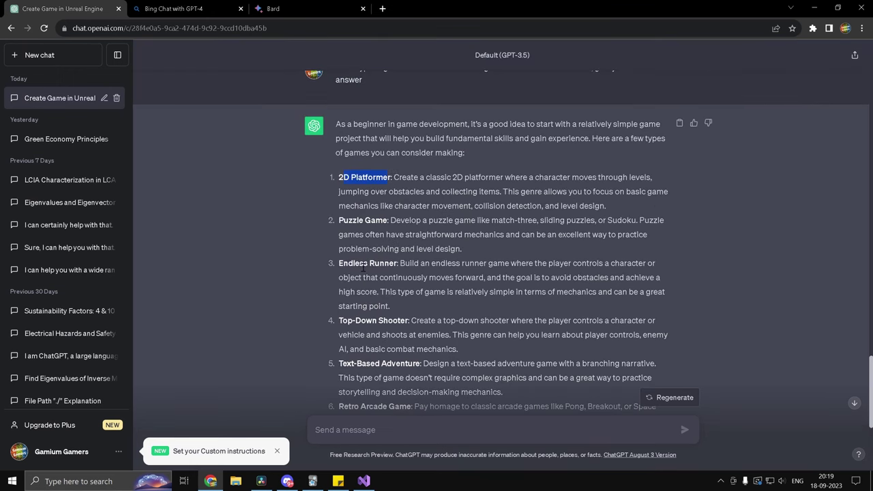
left_click(301, 8)
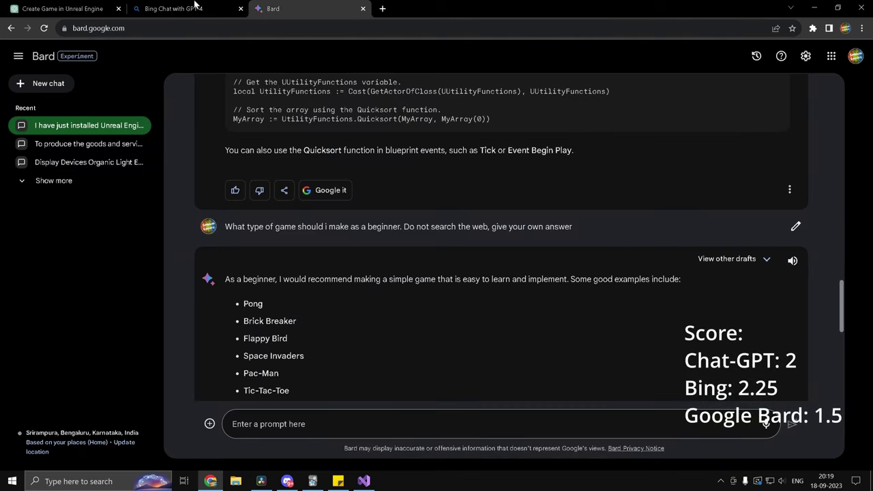
Switch to ChatGPT and send the prompt "Give me a unique idea on making my own temple run clone."
left_click(133, 8)
left_click(69, 8)
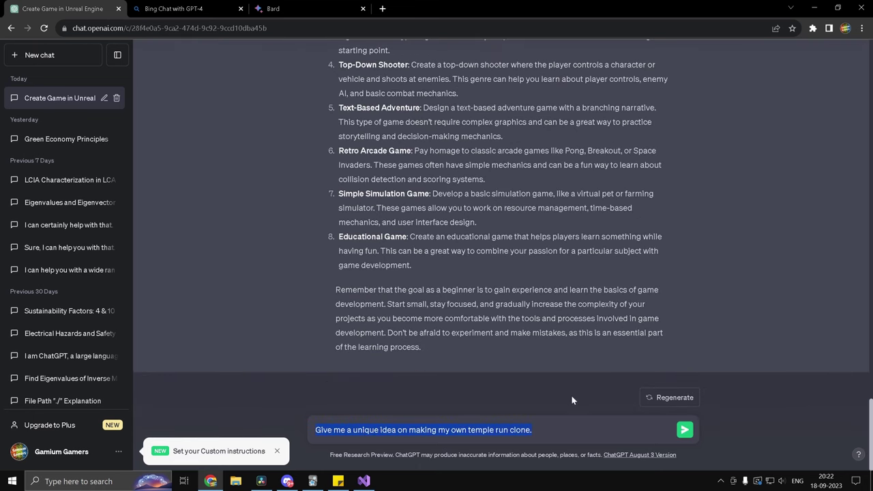
left_click(551, 430)
key("Return")
Ask Bing Chat and Bard the same question: "Give me a unique idea on making my own temple run clone."
left_click(163, 8)
left_click(238, 425)
type("Give me a unique idea on making my own temple run clone.")
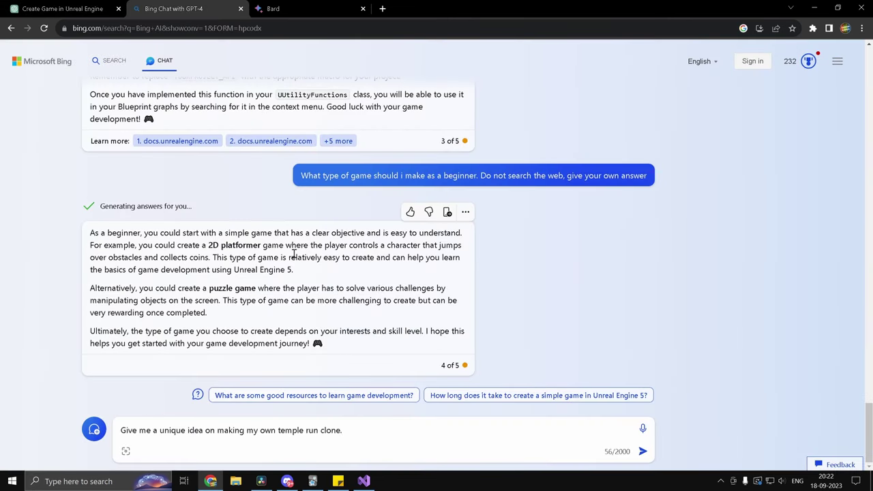
left_click(271, 10)
left_click(279, 418)
type("Give me a unique idea on making my own temple run clone.")
key("Return")
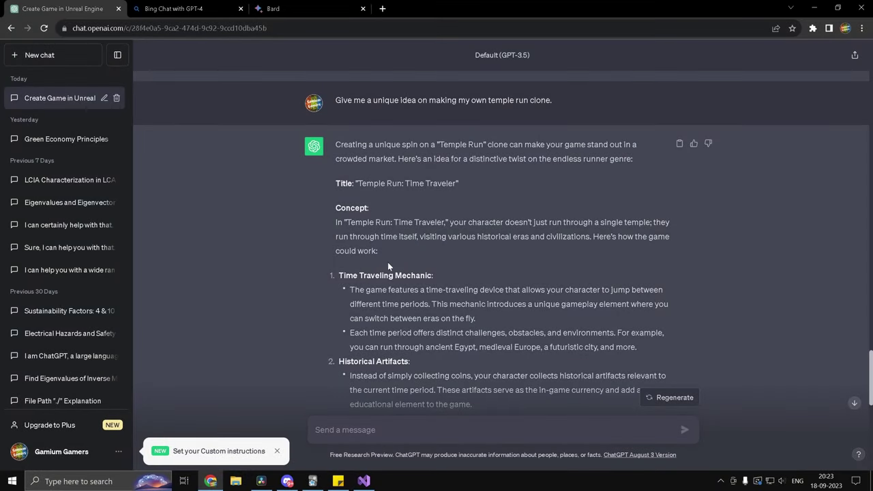
Read ChatGPT's Temple Run clone idea and go through Bing Chat's answer from its title and gameplay mechanics to audio design
scroll(421, 200, "down", 2)
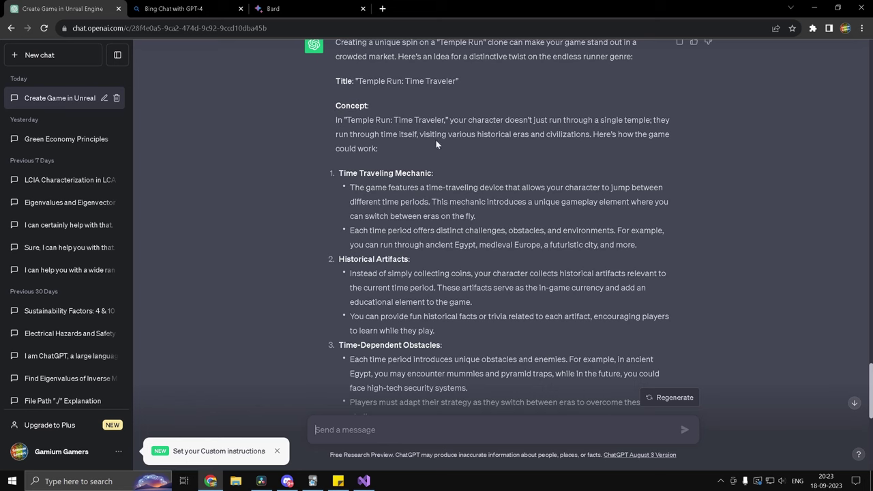
left_click(174, 8)
scroll(195, 247, "down", 1)
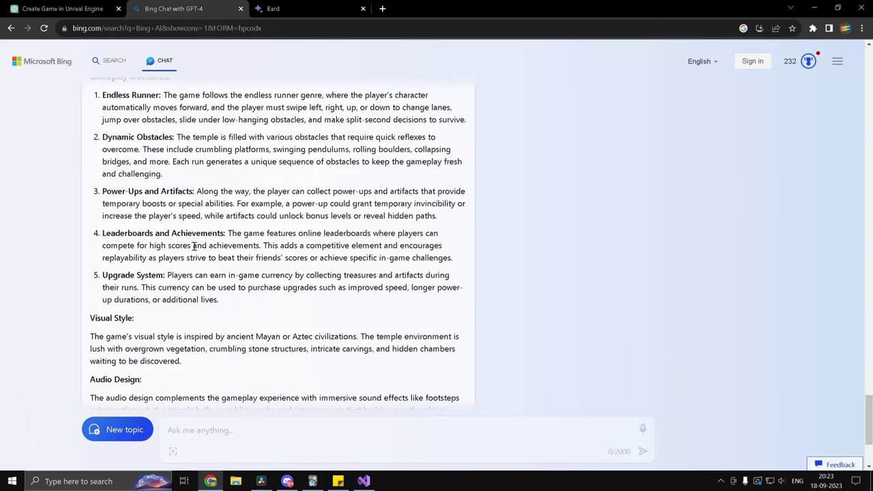
scroll(195, 247, "down", 1)
scroll(194, 247, "down", 2)
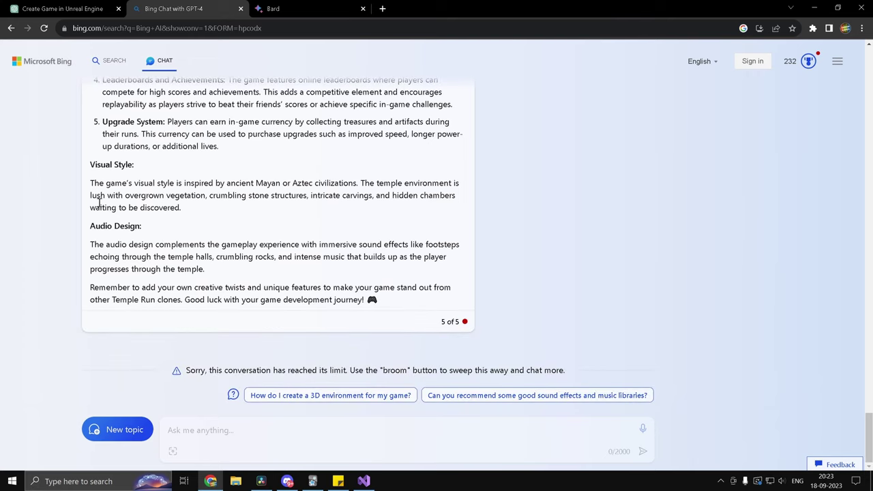
scroll(137, 212, "up", 5)
scroll(129, 249, "down", 2)
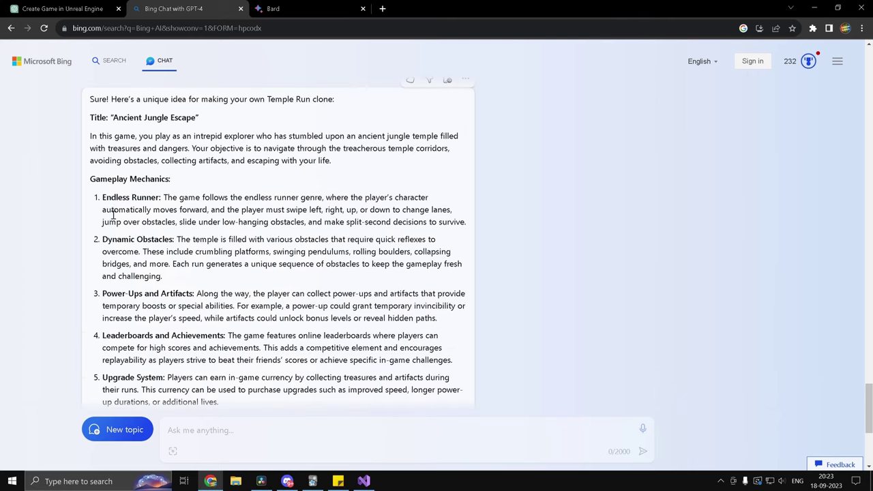
scroll(143, 214, "down", 1)
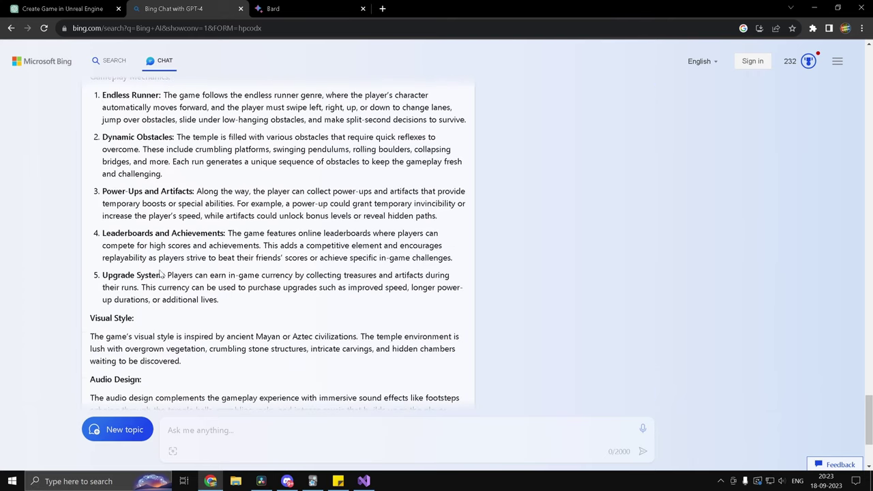
scroll(154, 289, "down", 2)
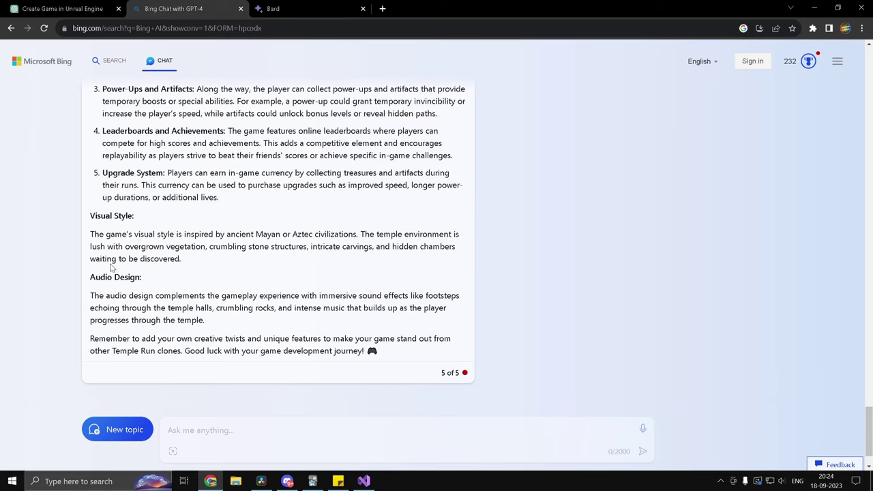
Read Bard's suggestions for a Temple Run clone and go through ChatGPT's idea again to its end
left_click(305, 7)
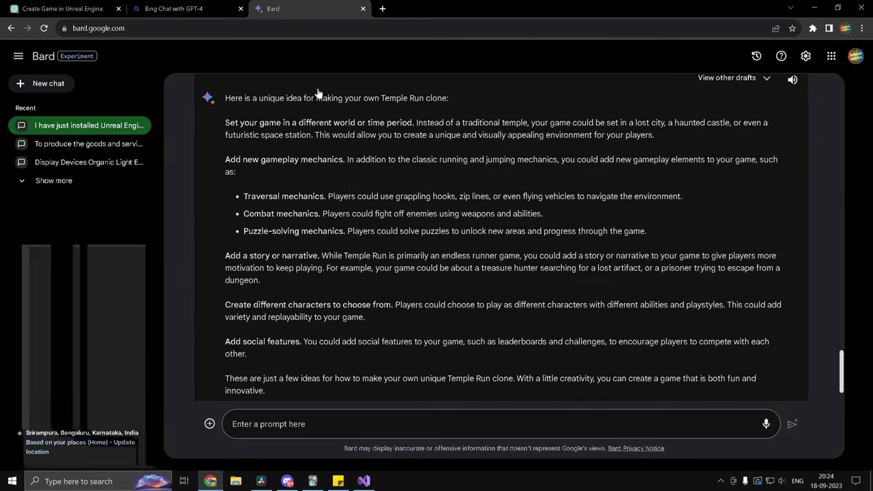
scroll(367, 298, "down", 1)
scroll(367, 298, "up", 3)
scroll(363, 294, "down", 3)
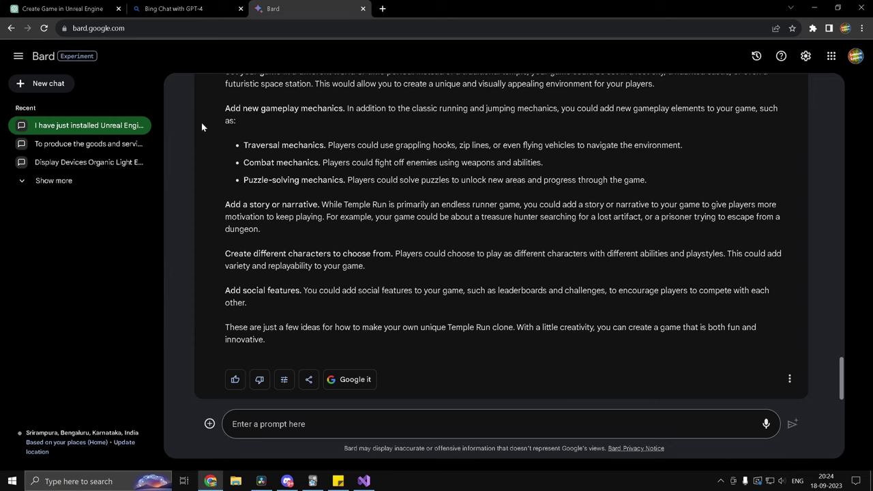
left_click(79, 9)
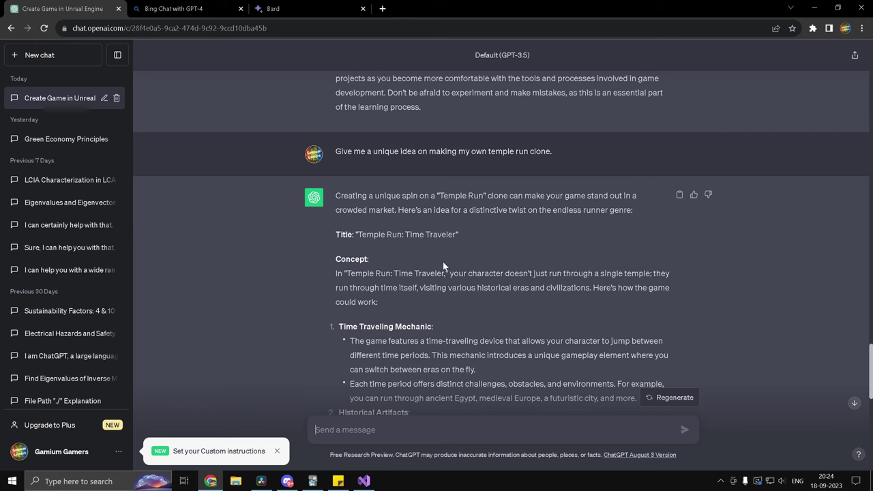
scroll(451, 259, "down", 5)
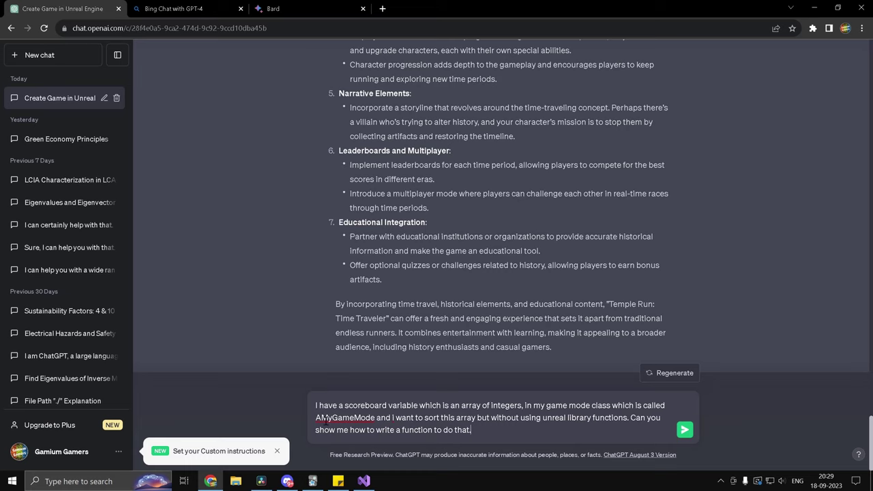
Add to the ChatGPT scoreboard sorting prompt that the integer array is "called Scores", copy the full prompt and send it
left_click_drag(316, 417, 332, 418)
left_click(522, 407)
type("called ")
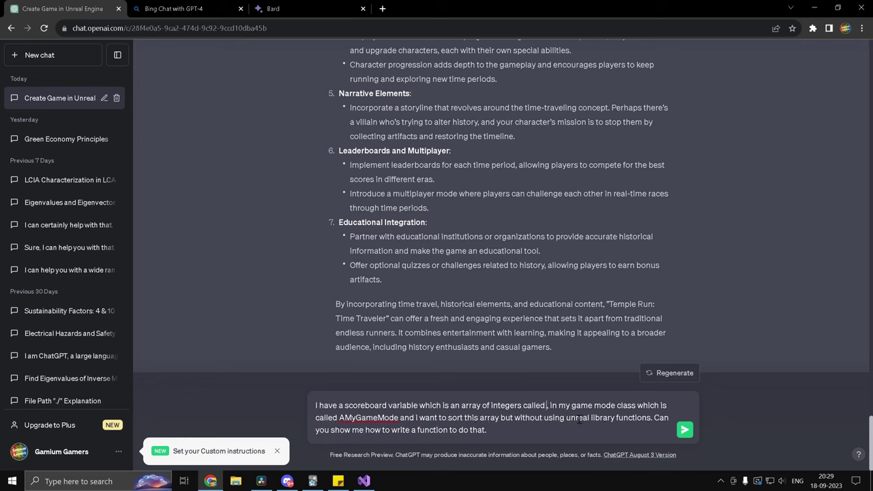
type("Score")
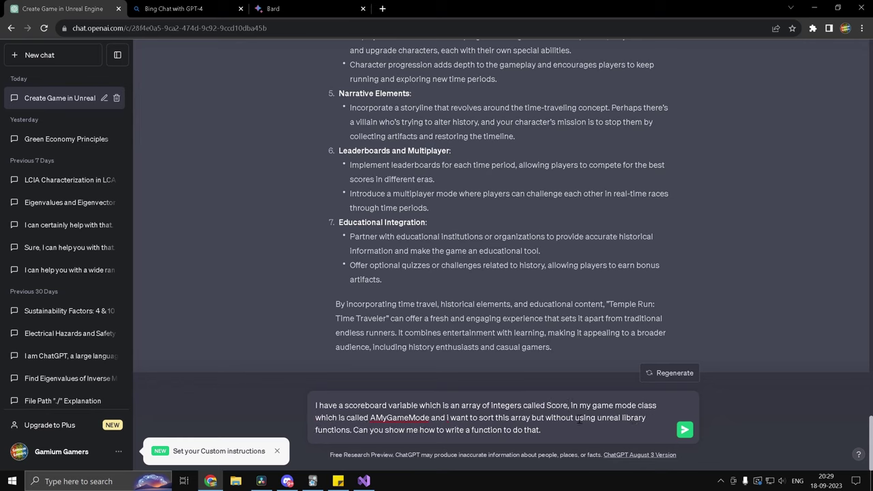
type("s")
key("ctrl+a")
key("ctrl+c")
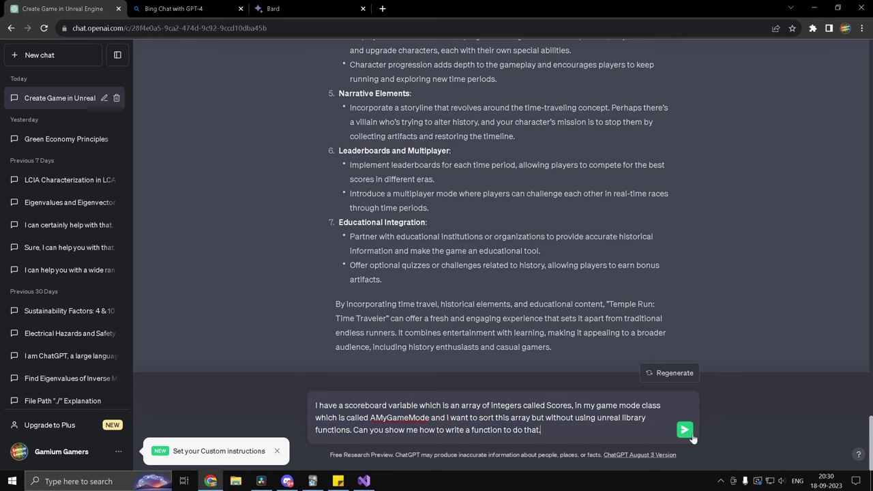
left_click(685, 429)
Switch to Bard and enter the copied prompt about sorting the Scores array in AMyGameMode without Unreal library functions
left_click(307, 6)
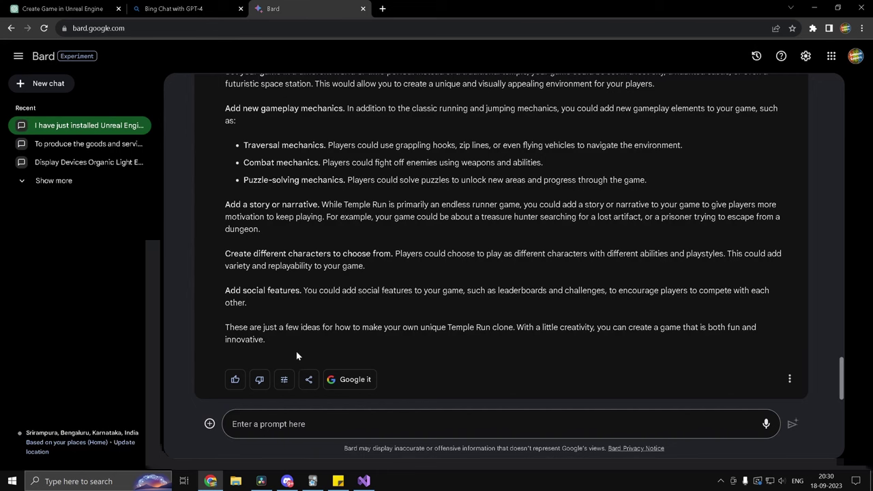
left_click(293, 417)
key("ctrl+v")
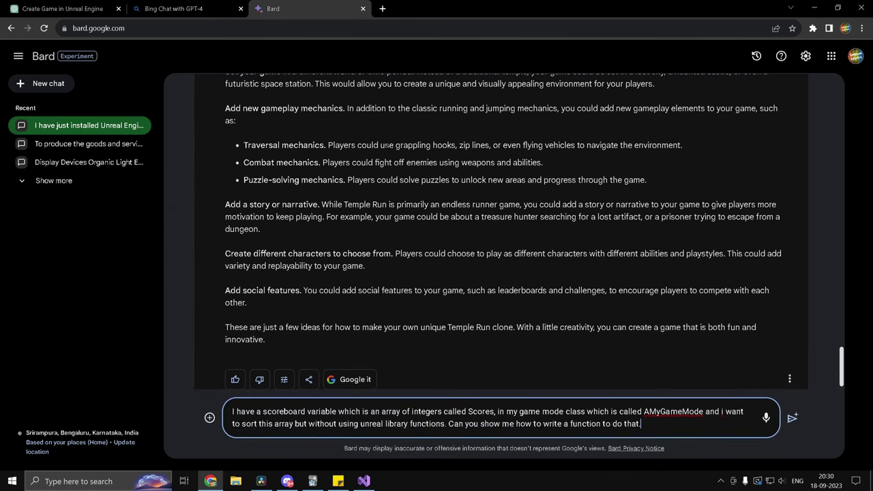
Switch to Bing, return to its chat and start a new topic
left_click(187, 5)
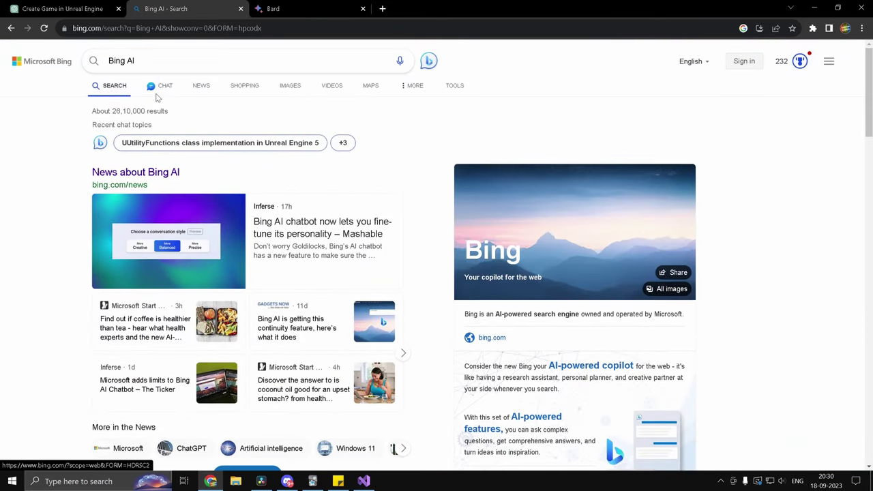
left_click(160, 88)
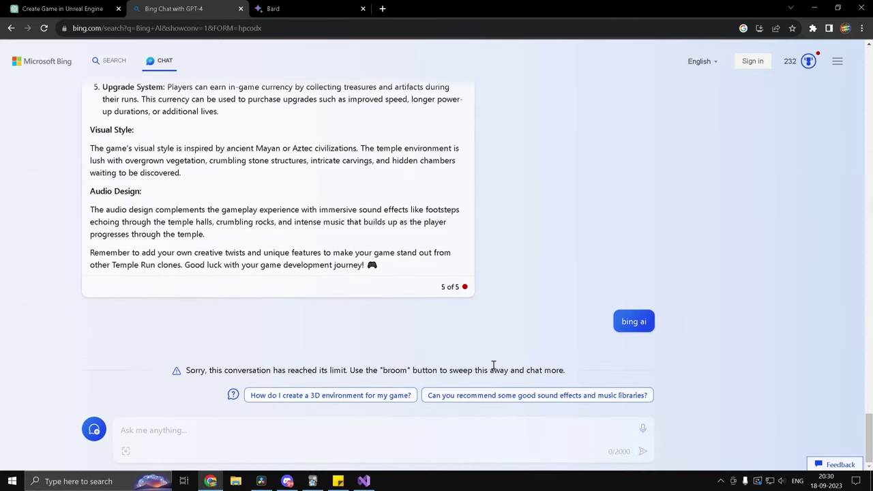
left_click(112, 431)
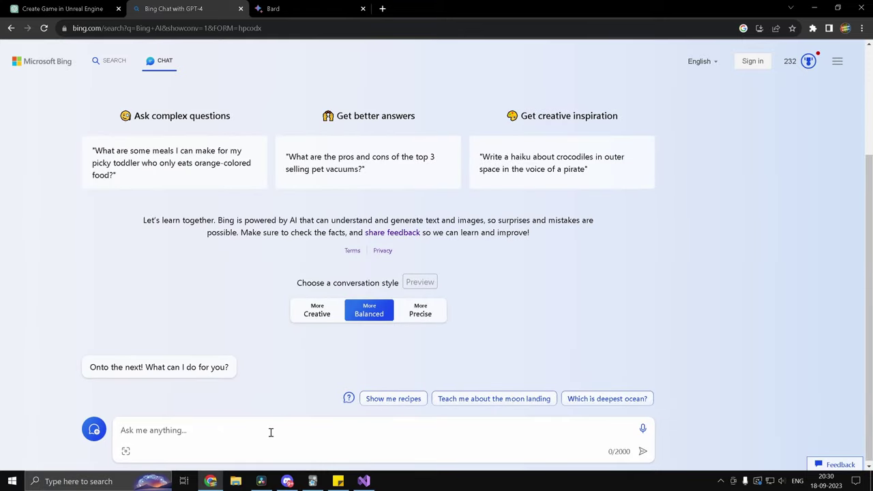
Enter the copied Scores sorting prompt in Bing Chat and add "I am working on a game in unreal engine." below it
key("ctrl+v")
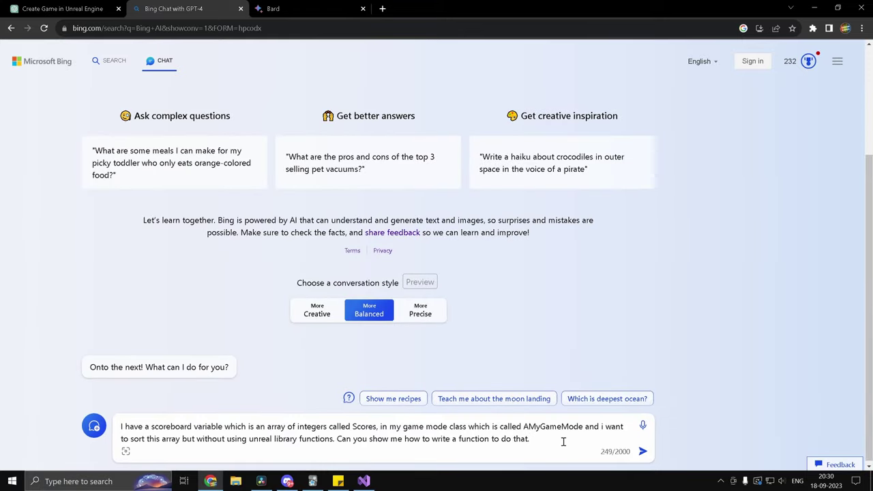
key("shift+Return")
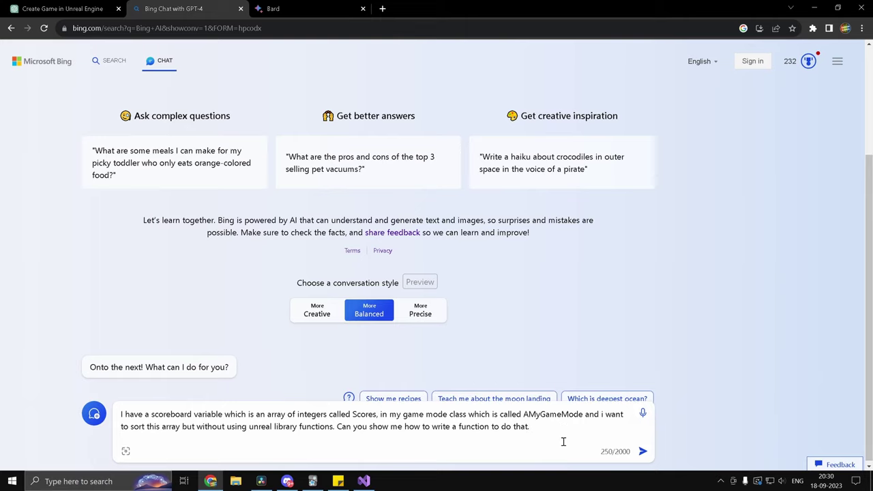
key("shift+Return")
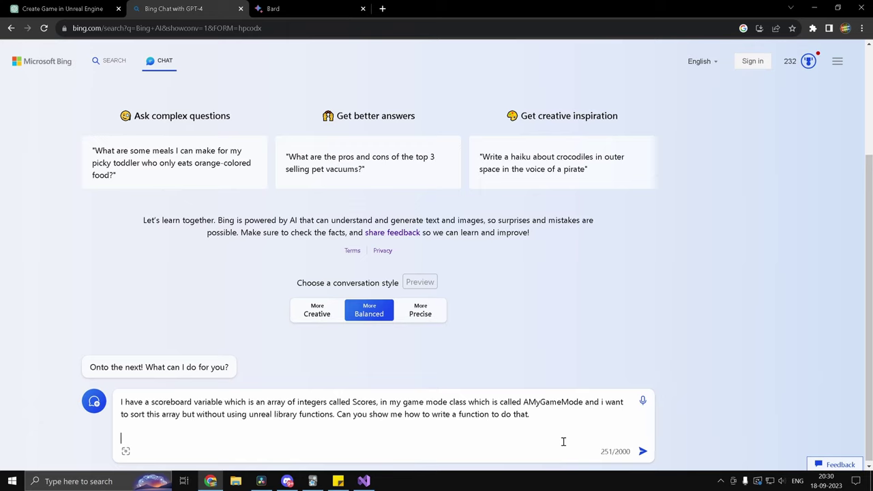
type("I am working a")
key("BackSpace")
type("on a game ")
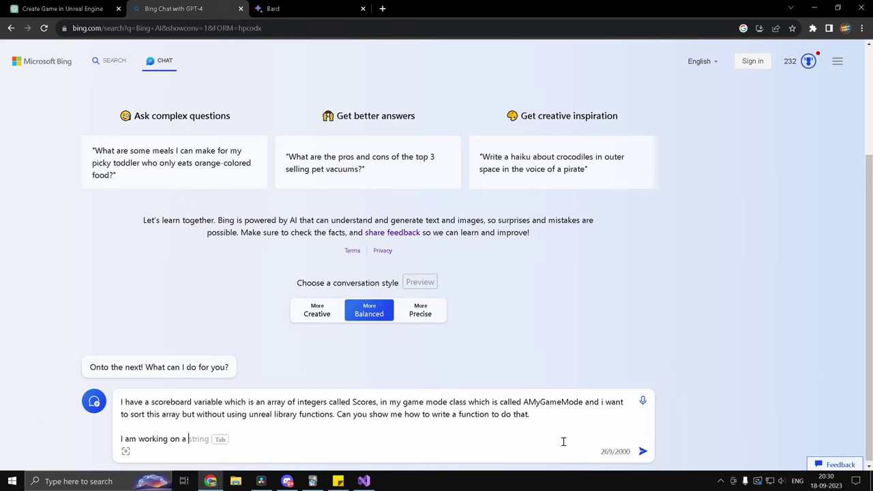
type("in unreal engine.")
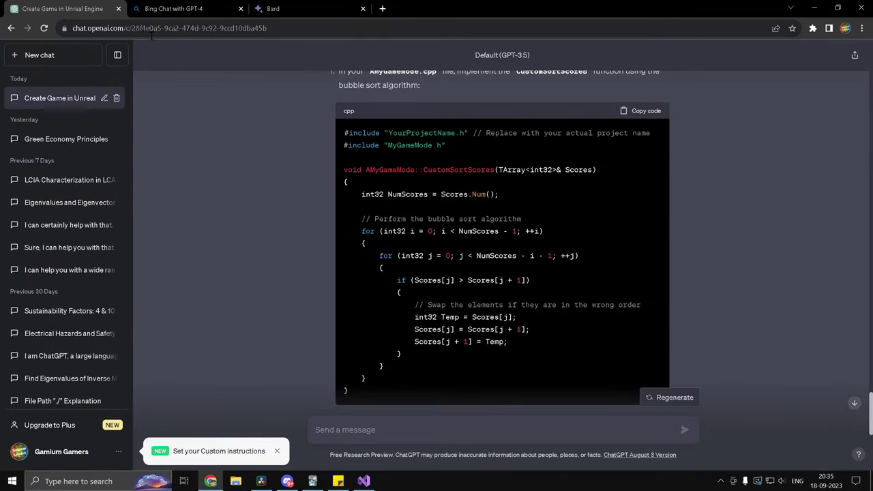
Compare Bing Chat's array sorting code with Bard's SortArray function, reading Bing Chat's answer together with its prompt
left_click(188, 10)
left_click(306, 7)
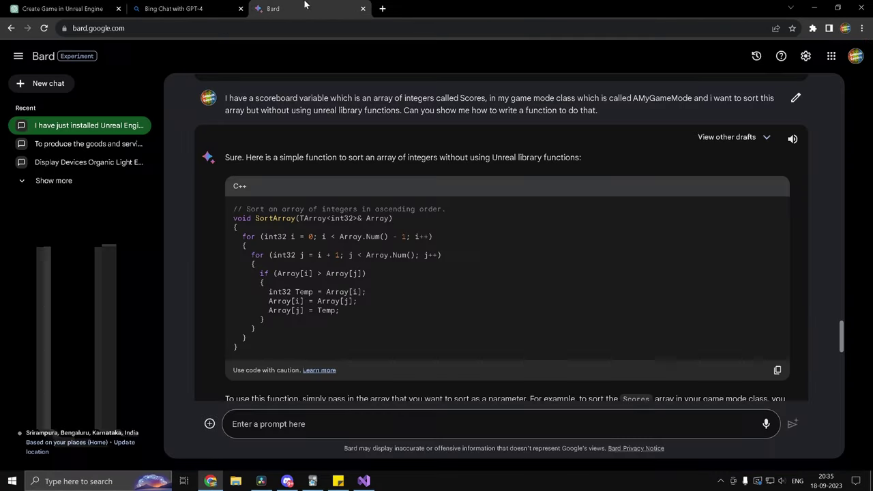
left_click(167, 6)
scroll(184, 263, "up", 3)
scroll(184, 259, "down", 1)
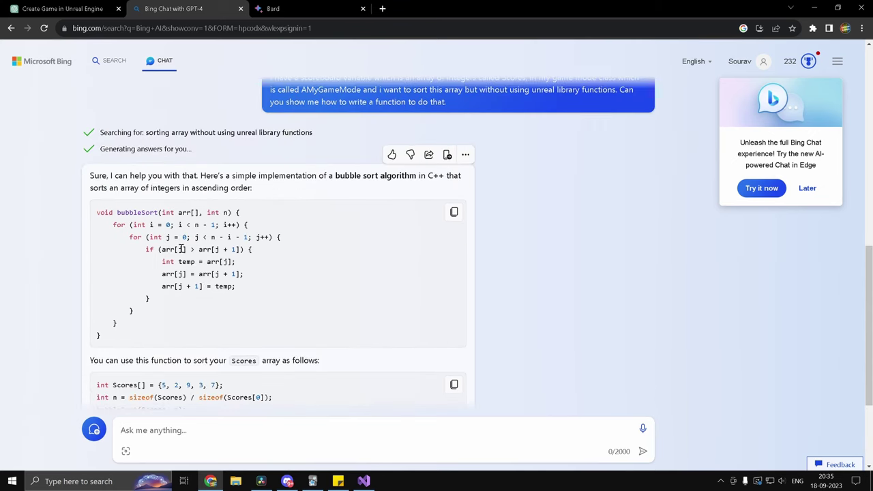
scroll(178, 283, "up", 2)
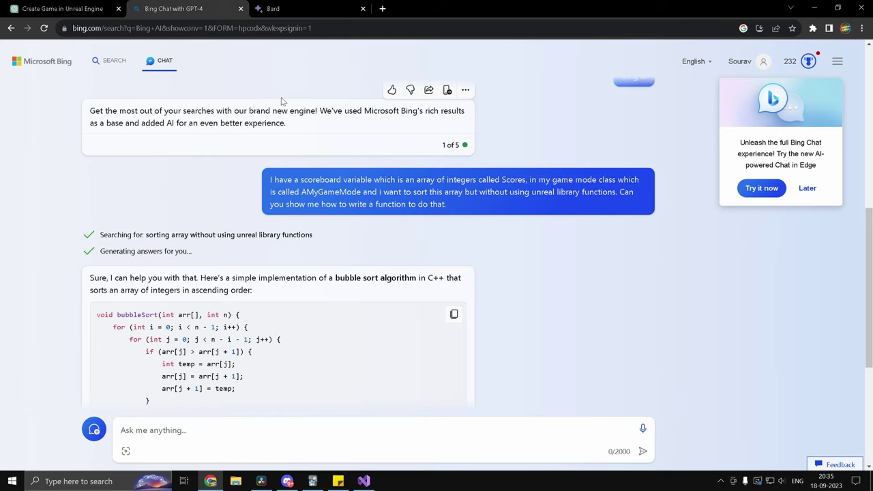
left_click(296, 15)
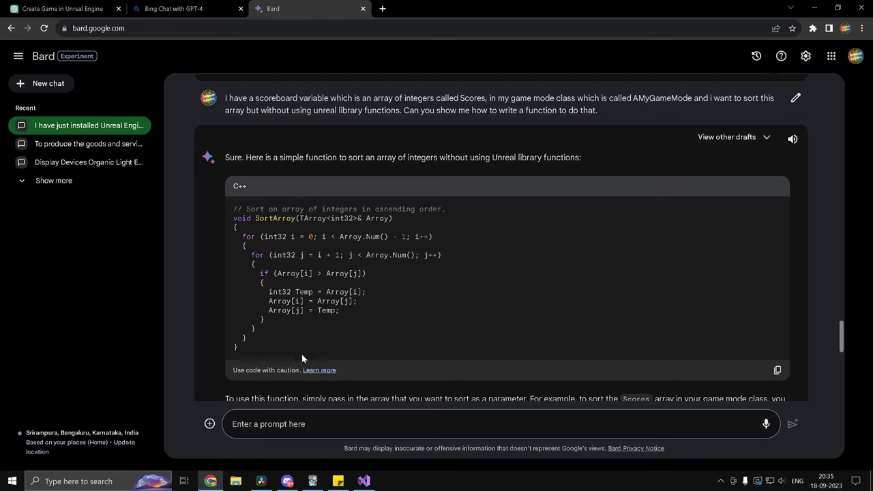
Compare the sorting answers of all three chatbots, reading ChatGPT's CustomSortScores code and explanation to the end before returning to Bing Chat
left_click(176, 7)
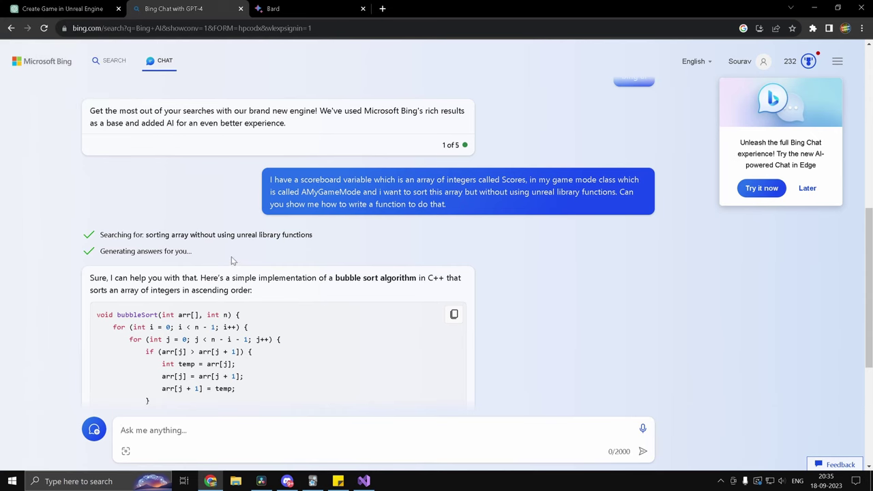
left_click(282, 7)
left_click(124, 9)
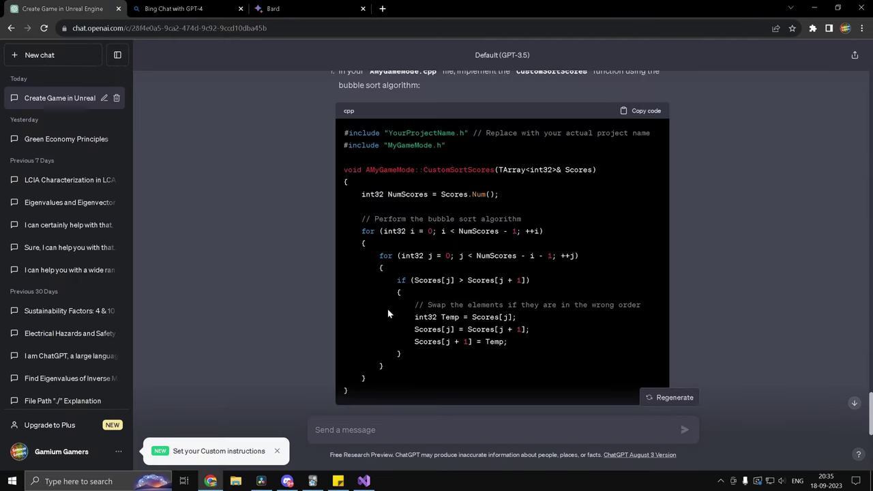
left_click(297, 7)
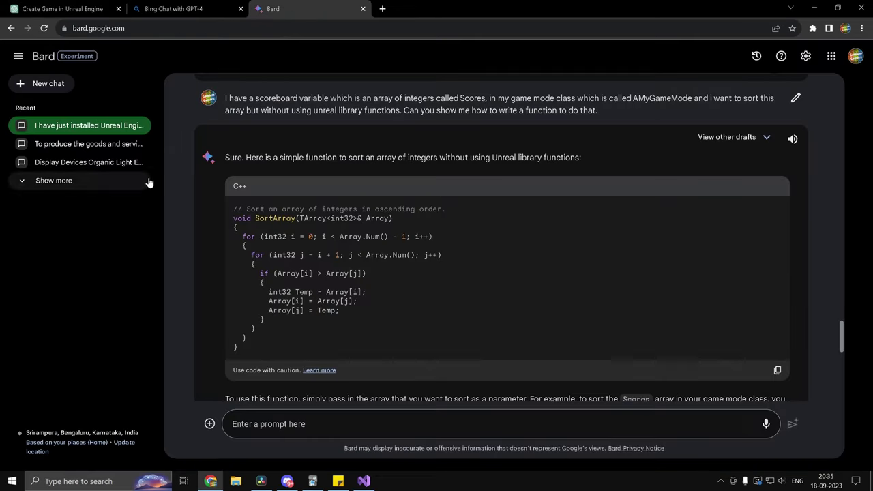
left_click(68, 8)
scroll(455, 338, "down", 5)
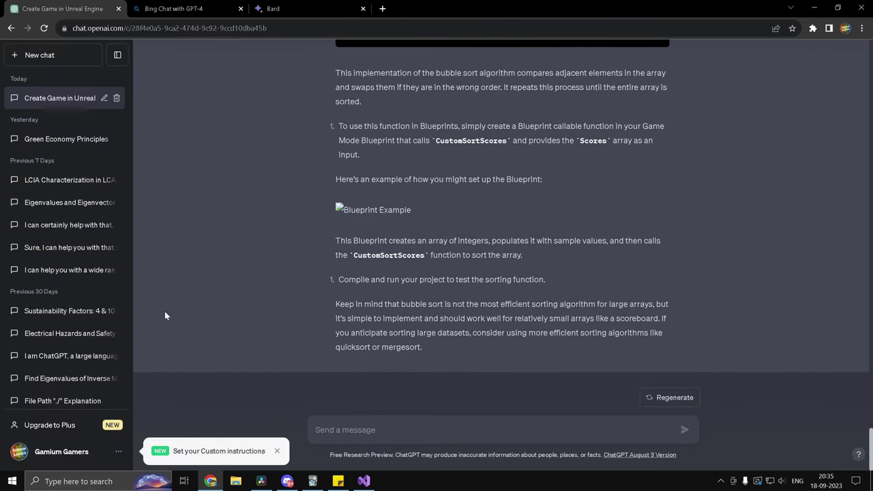
left_click(165, 7)
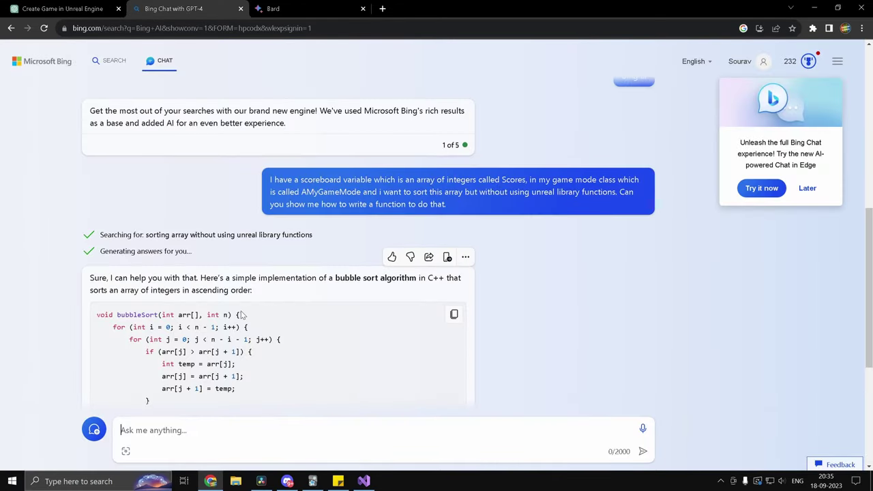
Read Bard's sorting answer, from the SortArray code and its usage to the AMyGameMode example with the Scores property
left_click(264, 10)
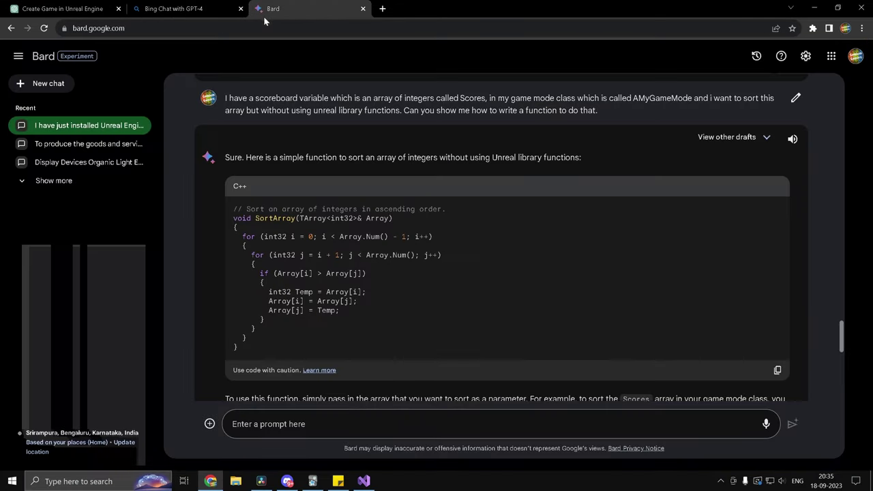
scroll(315, 325, "down", 2)
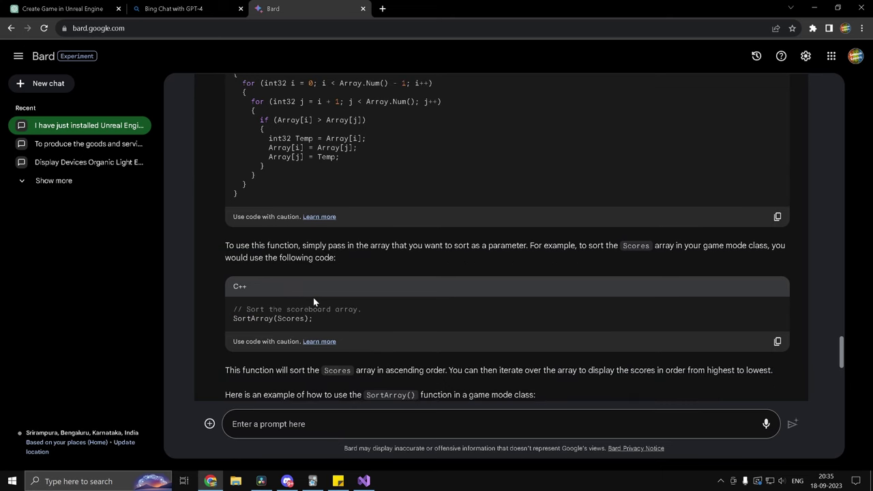
scroll(313, 298, "up", 1)
scroll(313, 297, "down", 1)
scroll(263, 269, "down", 2)
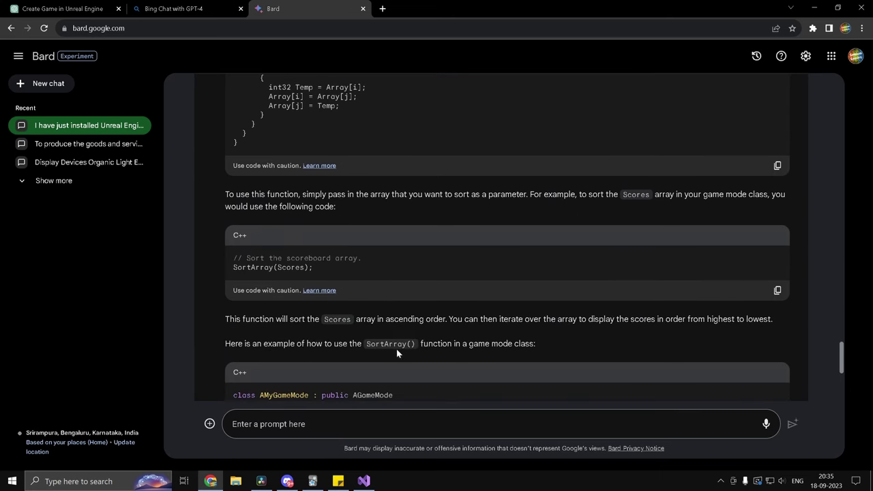
scroll(405, 343, "down", 2)
scroll(403, 334, "down", 1)
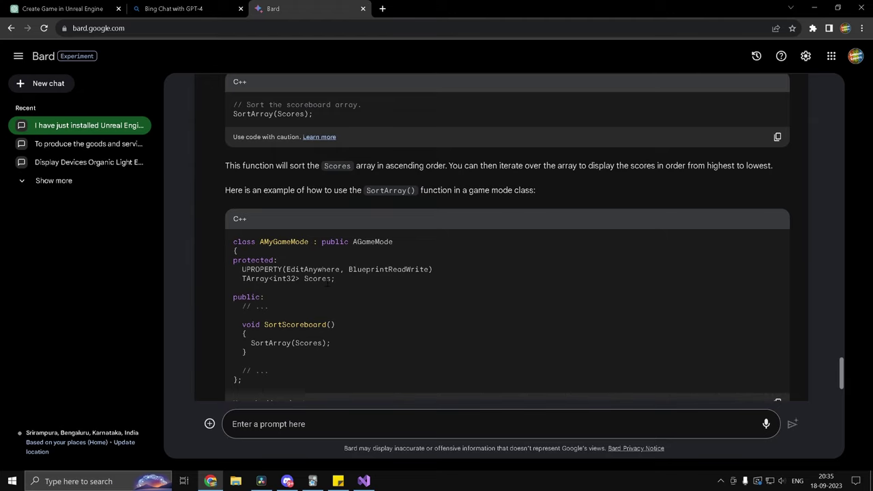
scroll(334, 297, "down", 2)
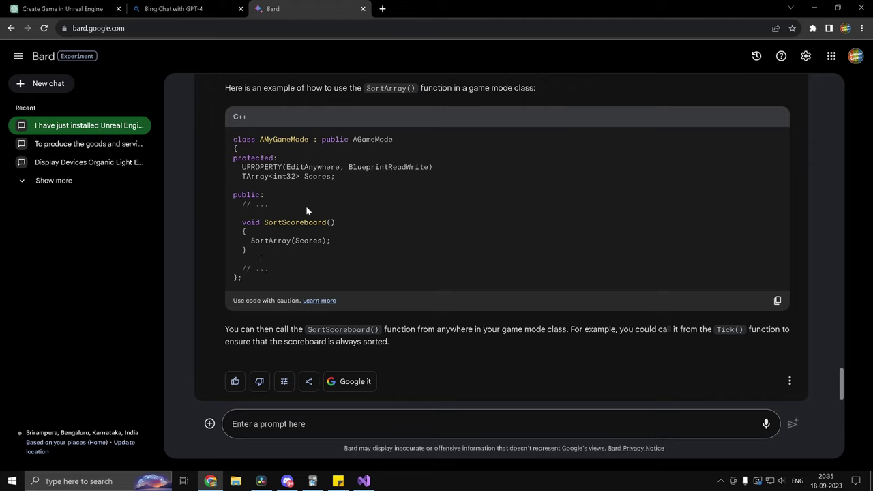
left_click_drag(341, 177, 239, 167)
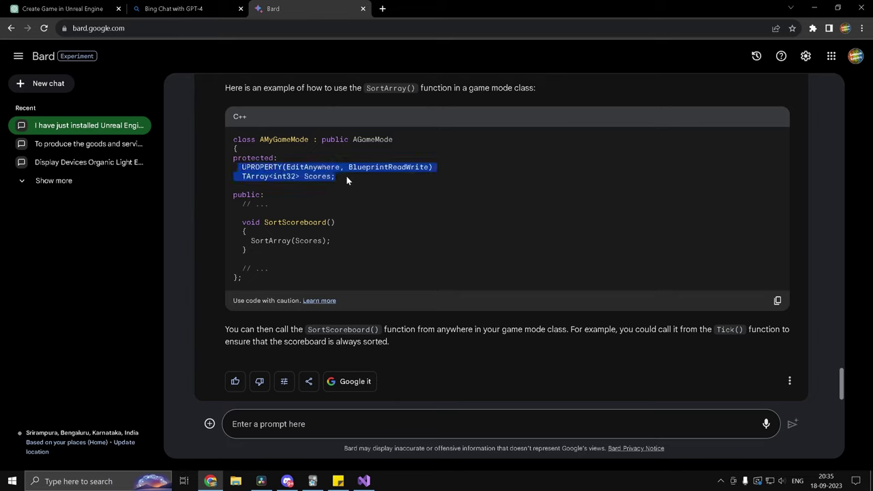
left_click(259, 218)
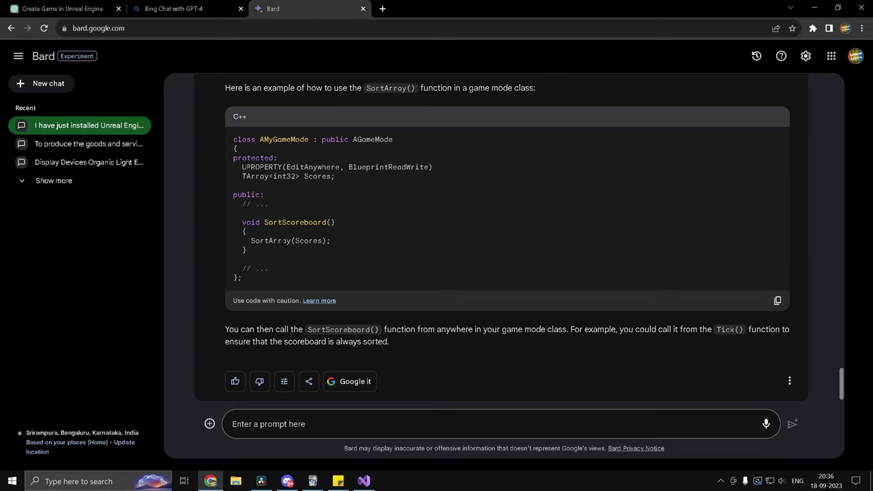
Recheck Bard's SortArray function against the prompt and its explanation of how to call it
scroll(273, 220, "up", 1)
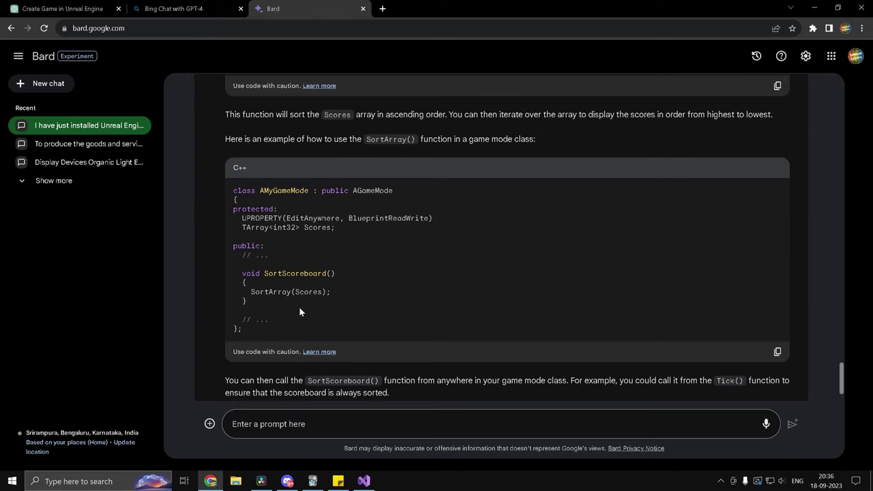
scroll(337, 307, "up", 7)
scroll(335, 307, "up", 2)
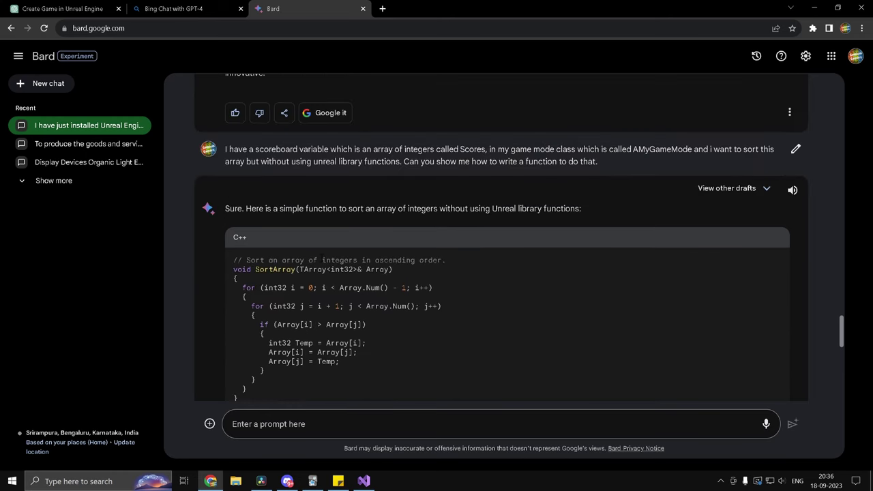
scroll(338, 247, "down", 3)
scroll(323, 258, "up", 1)
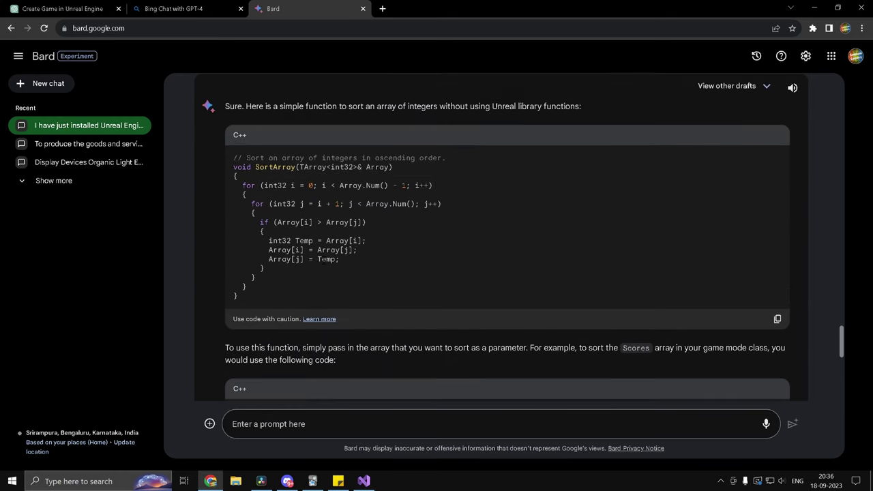
scroll(324, 259, "down", 2)
scroll(343, 213, "down", 3)
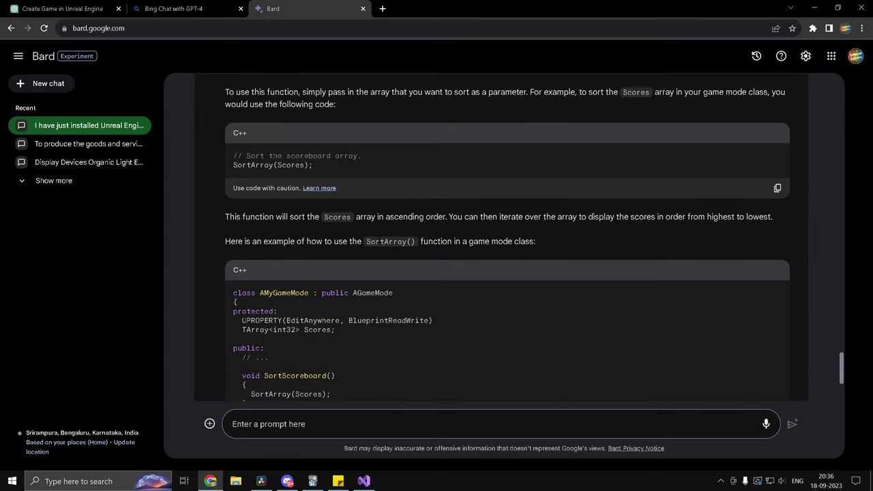
Return to ChatGPT and send the follow-up "but we already have a quicksort function"
left_click(76, 7)
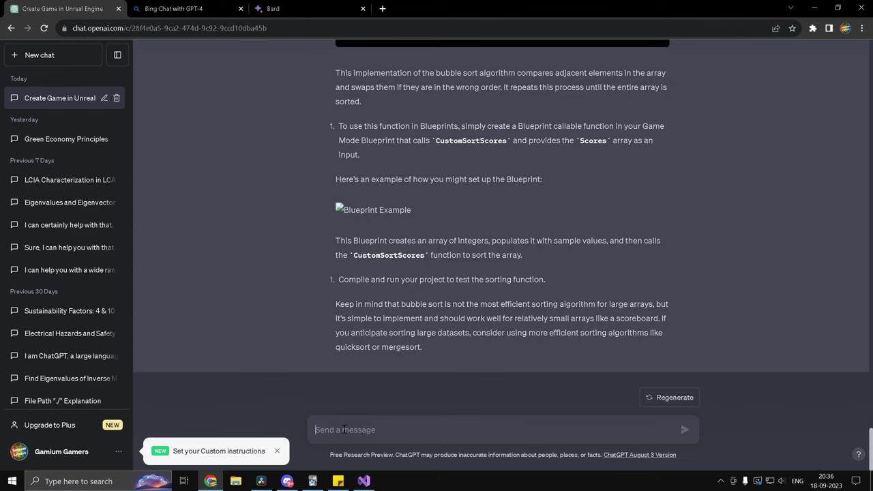
scroll(374, 398, "up", 9)
scroll(423, 330, "down", 9)
type("but we alre")
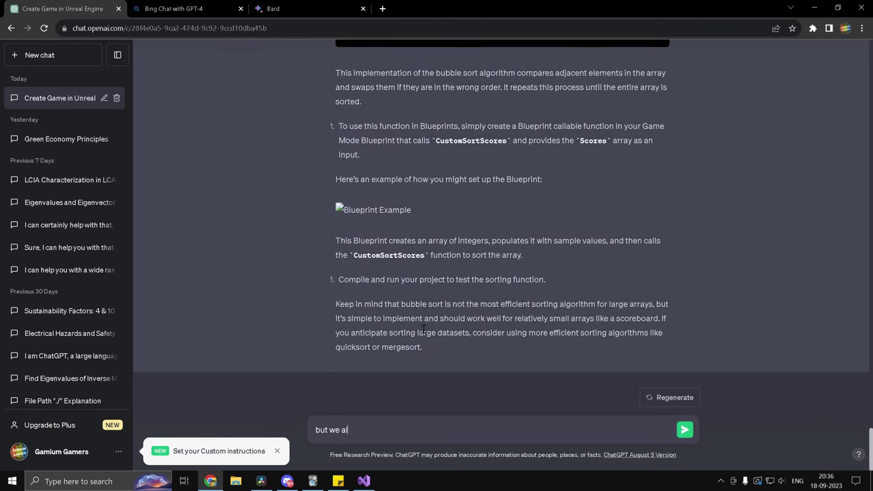
type("as")
type("y have a qu")
type("icksort ")
type("function")
key("Return")
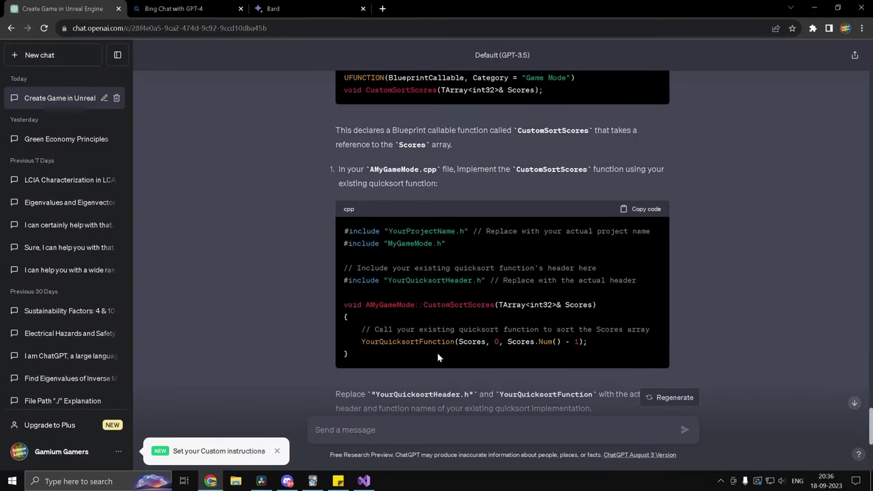
Look back through the ChatGPT conversation at the earlier UUtilityFunctions quicksort request and its QuickSortIntArray answer
scroll(388, 253, "down", 3)
scroll(410, 258, "up", 10)
scroll(430, 259, "up", 20)
scroll(431, 251, "down", 1)
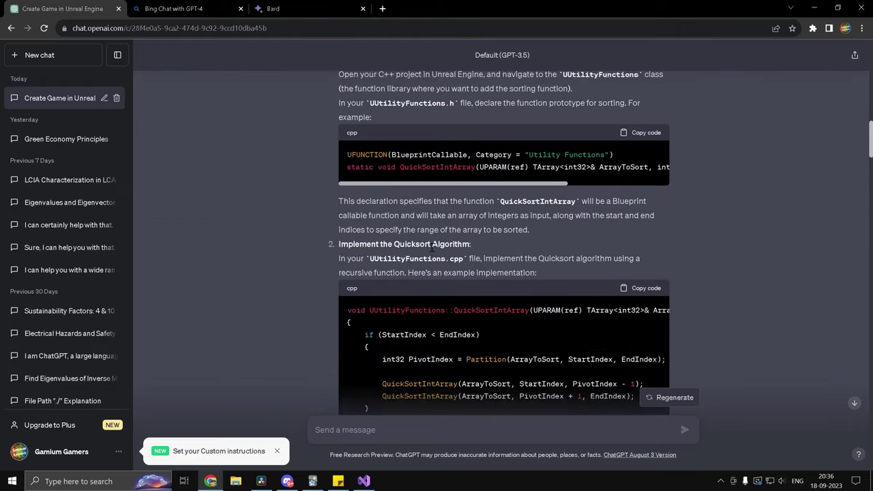
scroll(469, 214, "up", 7)
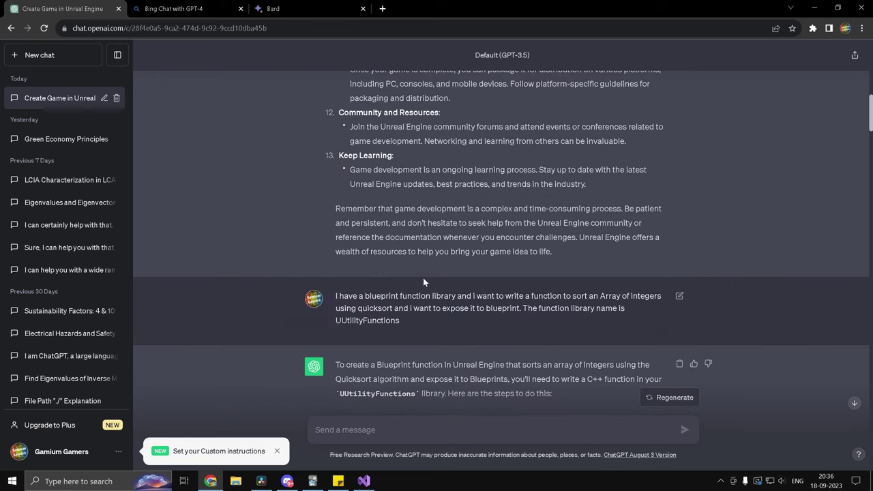
scroll(423, 278, "down", 6)
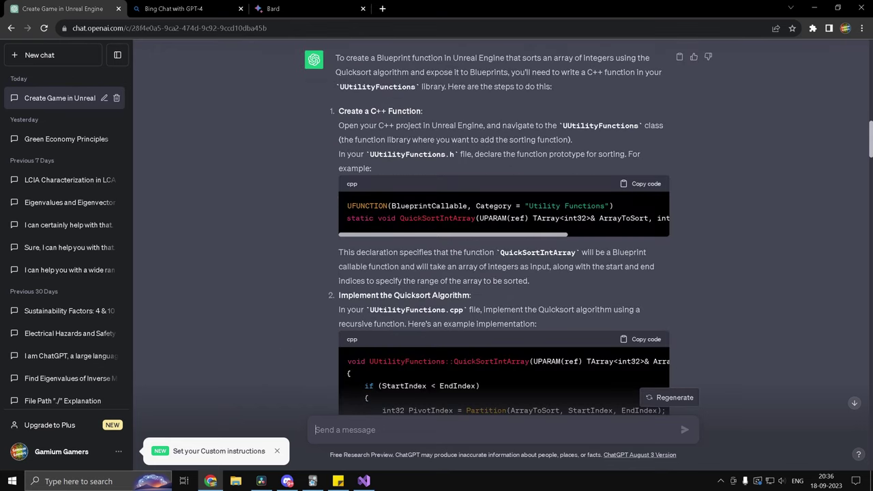
Read ChatGPT's revised CustomSortScores answer, examining the quicksort header include and Blueprint instructions, before switching to Bing Chat
scroll(449, 308, "down", 20)
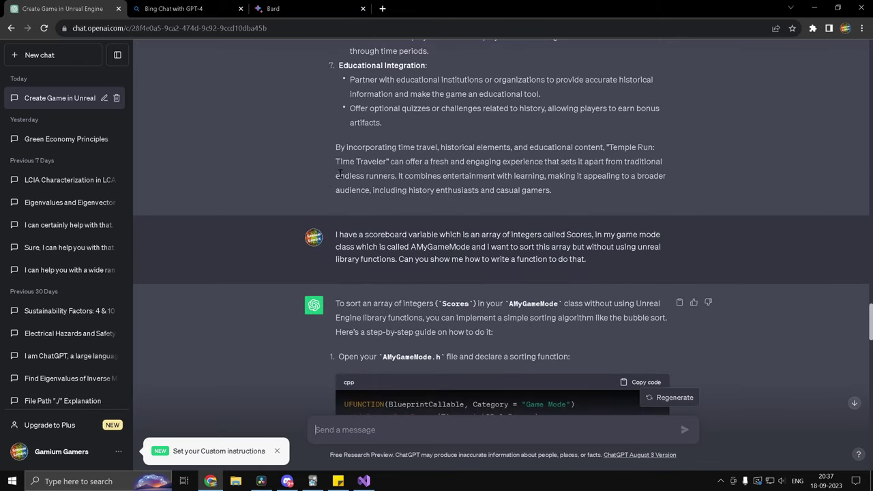
scroll(339, 176, "down", 10)
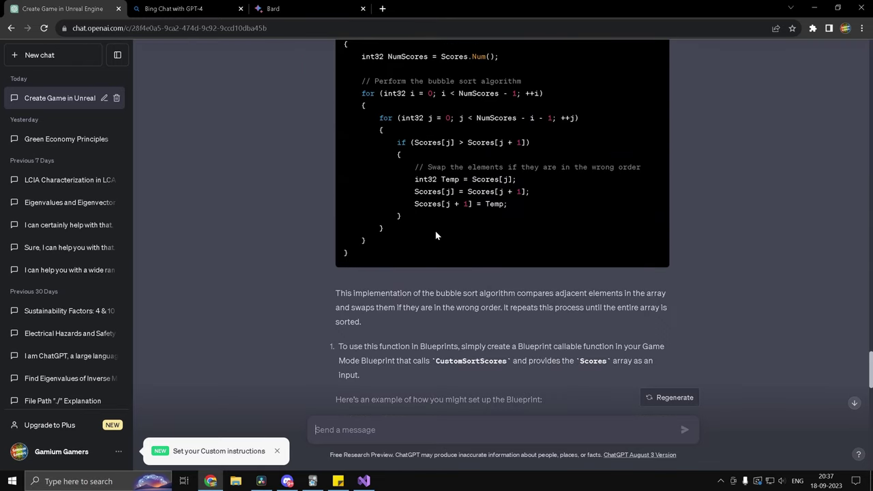
scroll(436, 235, "down", 15)
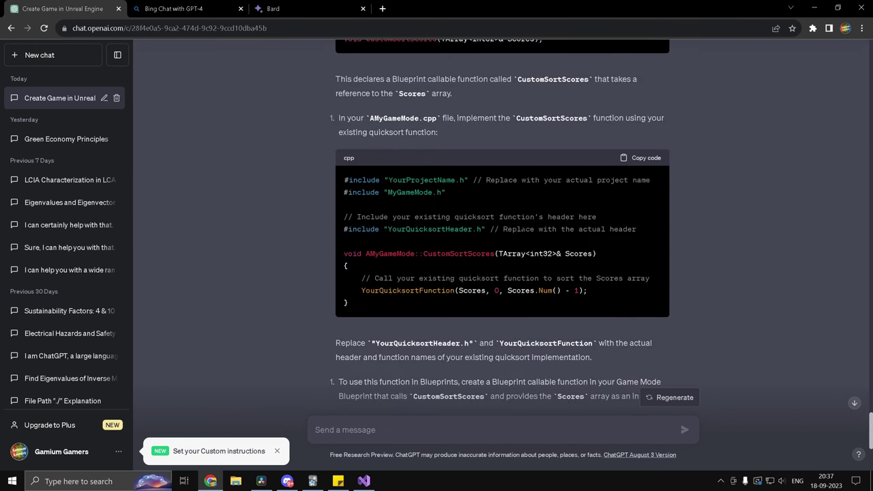
left_click_drag(345, 230, 493, 230)
left_click(491, 250)
scroll(398, 307, "down", 2)
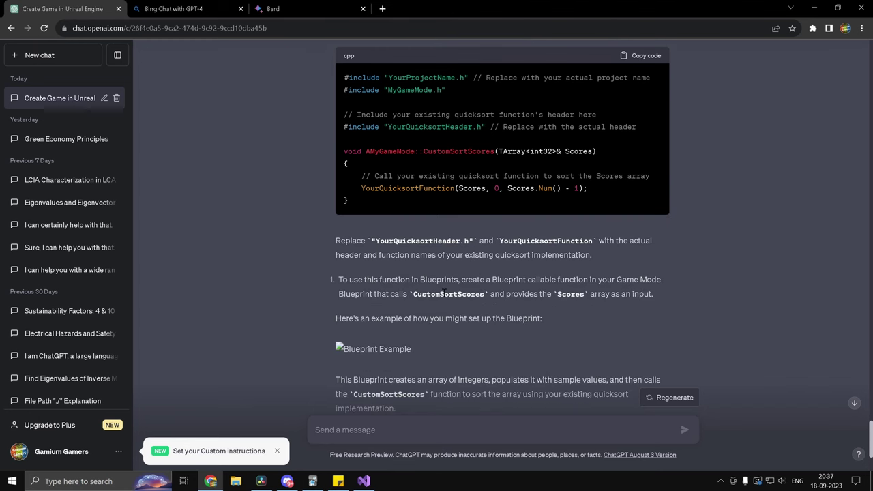
scroll(437, 317, "down", 3)
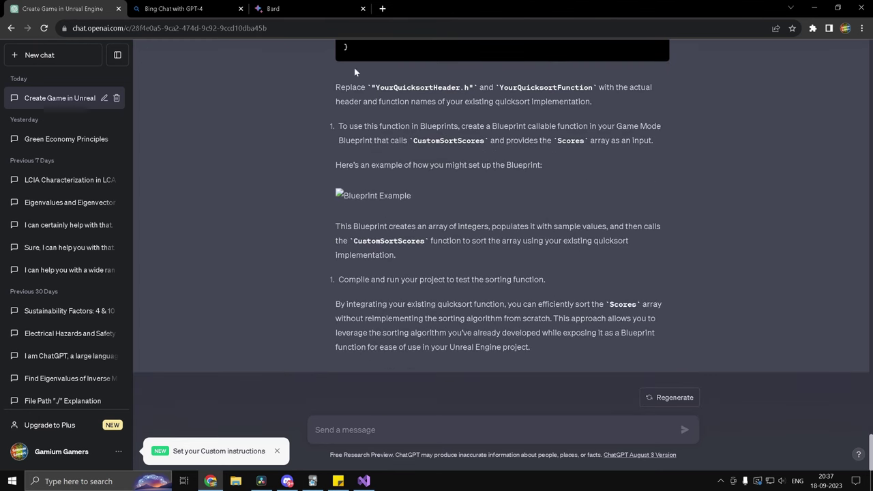
left_click(302, 10)
left_click(213, 7)
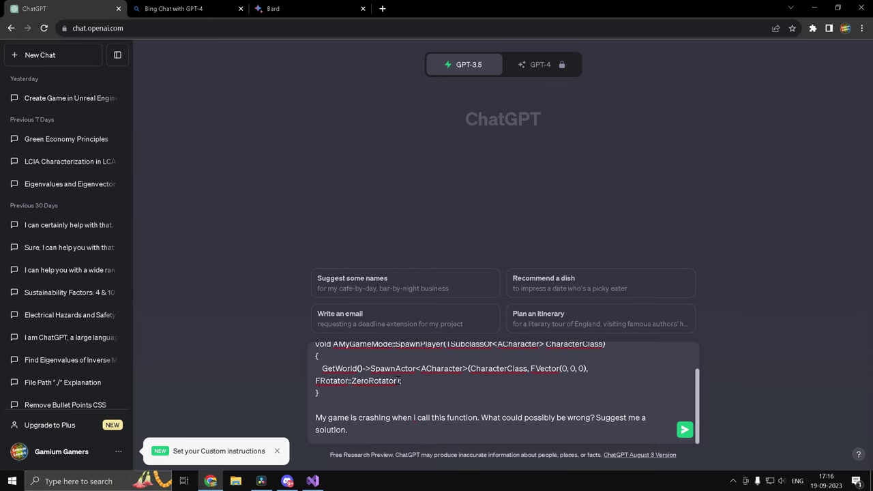
Review the prepared ChatGPT prompt about the crashing AMyGameMode::SpawnPlayer function, from its CharacterClass parameter to the request for a solution
scroll(409, 383, "up", 2)
scroll(409, 383, "down", 2)
scroll(407, 383, "up", 2)
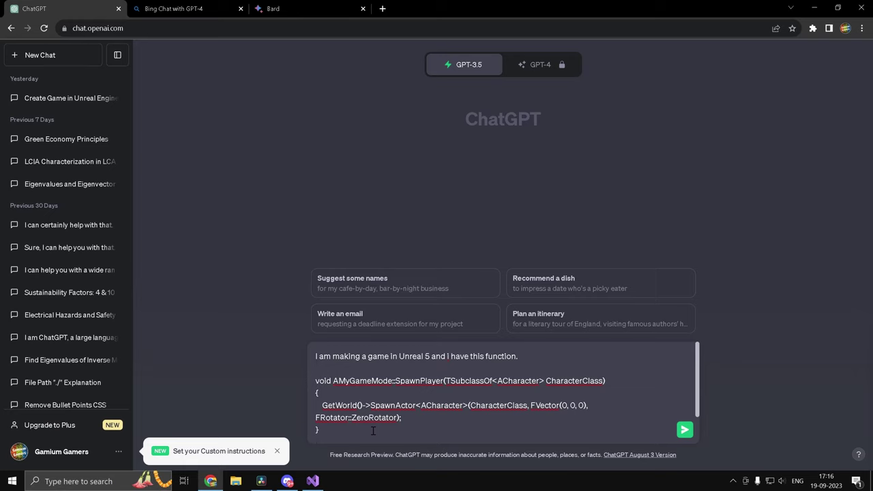
type("My game is crashing when I call this function. What could possibly be wrong? Suggest me a solution.")
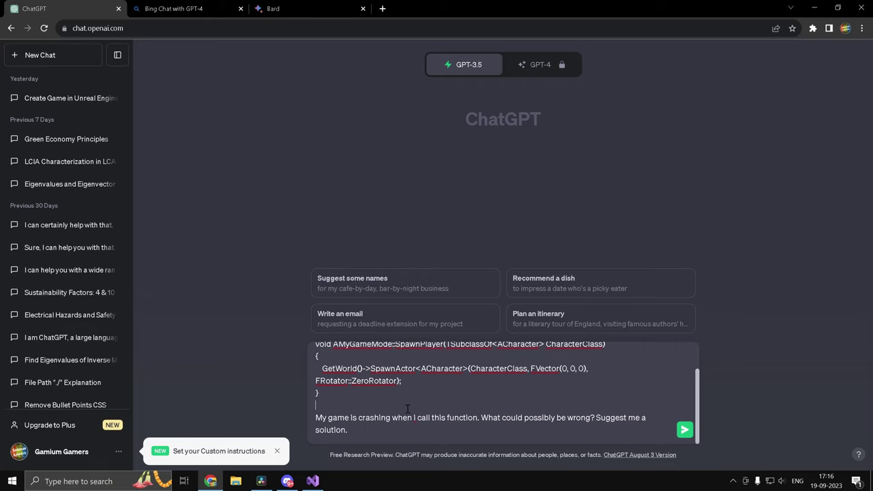
scroll(476, 407, "up", 1)
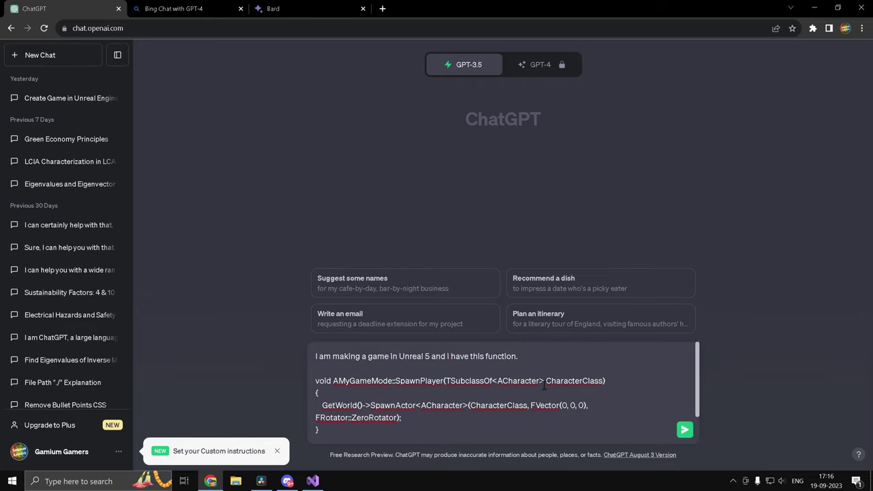
left_click_drag(545, 382, 600, 386)
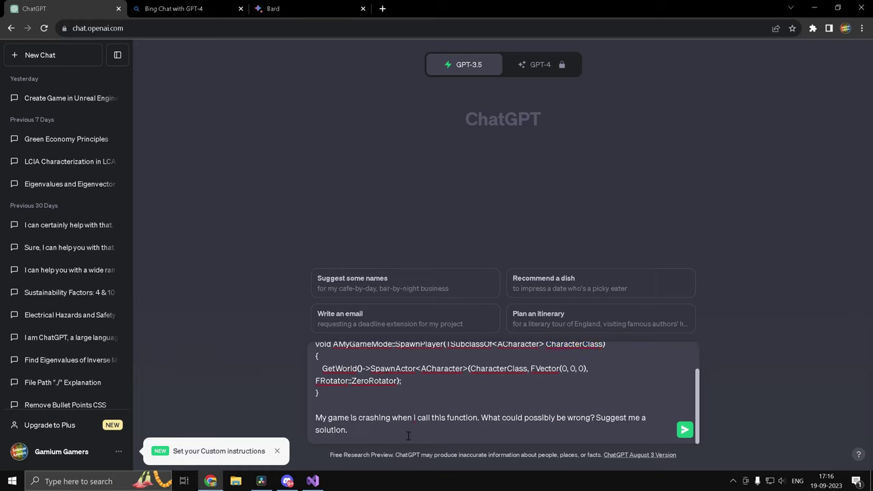
left_click(368, 434)
left_click_drag(367, 433, 237, 315)
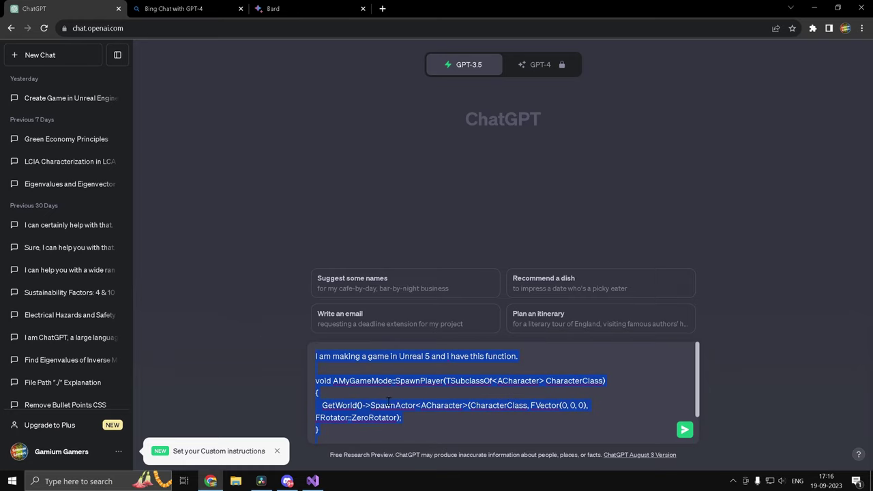
Look over ChatGPT's answer on the SpawnPlayer crash, glancing at Bard's troubleshooting answer in between
scroll(362, 437, "down", 3)
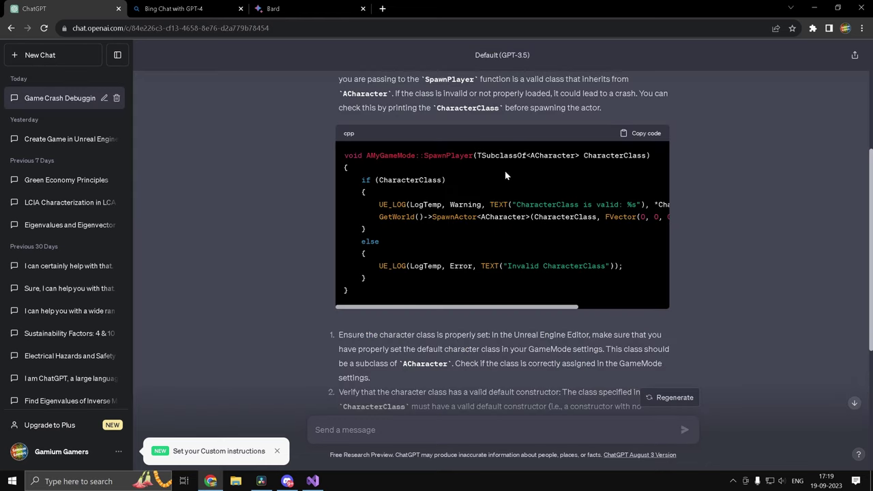
left_click(279, 8)
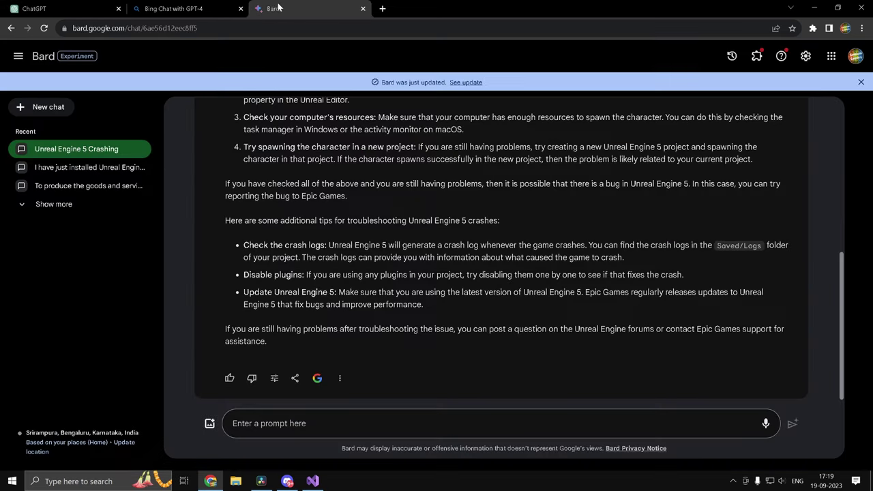
left_click(96, 5)
scroll(398, 220, "down", 2)
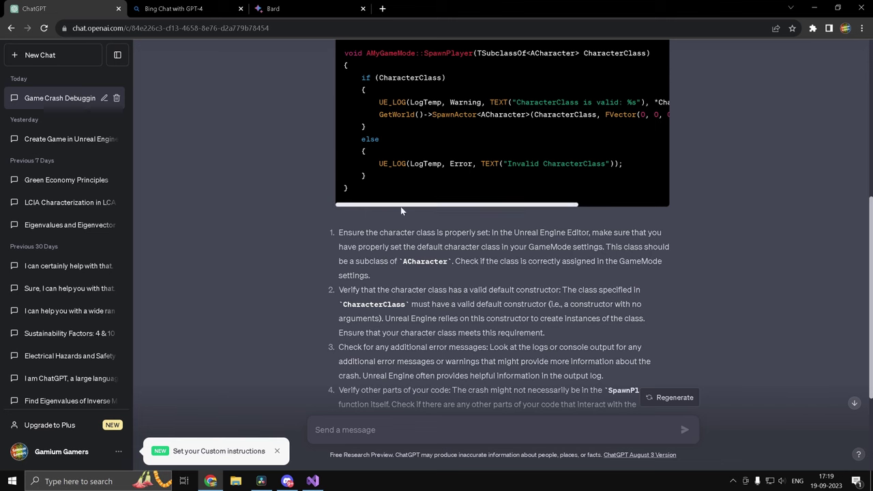
scroll(405, 213, "up", 2)
left_click_drag(373, 350, 338, 206)
left_click(393, 346)
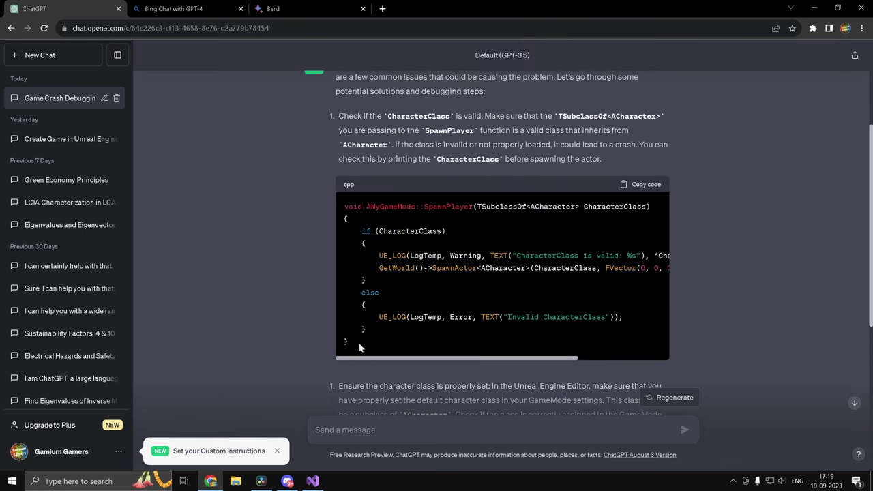
Examine ChatGPT's revised SpawnPlayer code, especially the CharacterClass validity check, and read the remaining debugging suggestions
left_click_drag(358, 343, 339, 209)
scroll(446, 254, "down", 2)
scroll(484, 311, "up", 1)
left_click(417, 244)
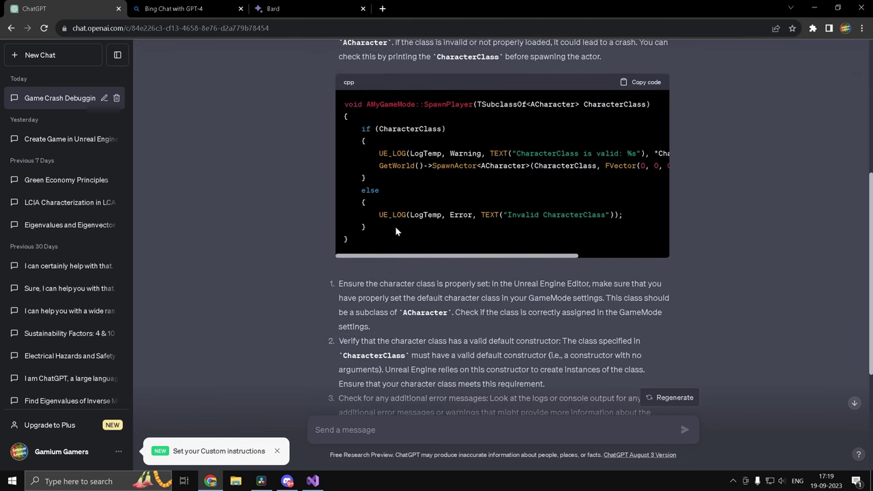
left_click_drag(362, 245, 332, 97)
left_click(388, 129)
left_click_drag(362, 129, 390, 183)
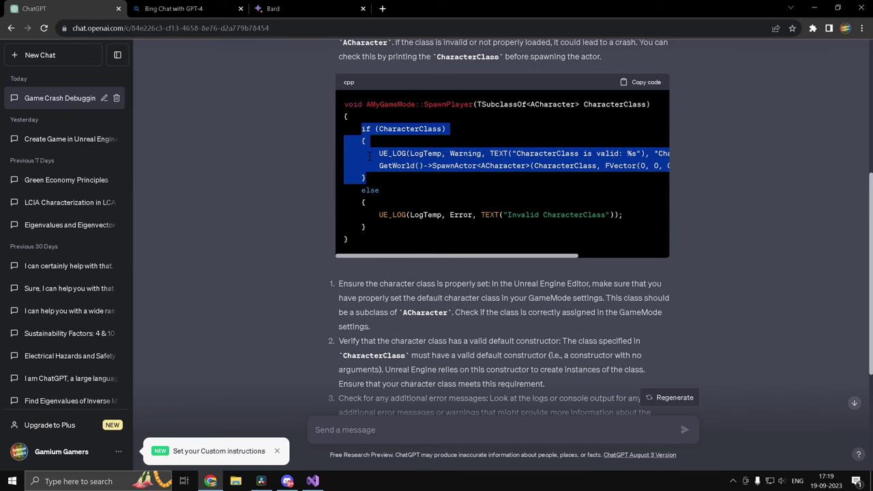
scroll(416, 260, "down", 3)
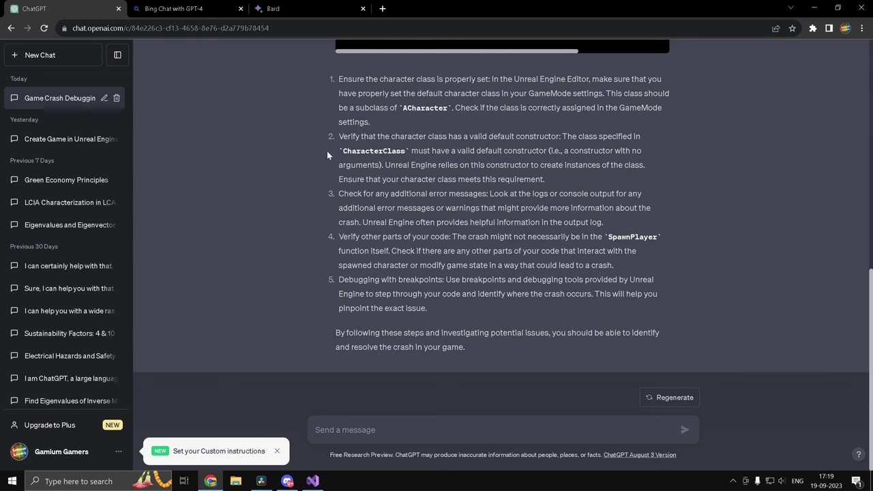
Switch from ChatGPT's revised SpawnPlayer code to Bing Chat's answer and examine its possible crash causes, especially Invalid Actor Reference
scroll(298, 138, "up", 3)
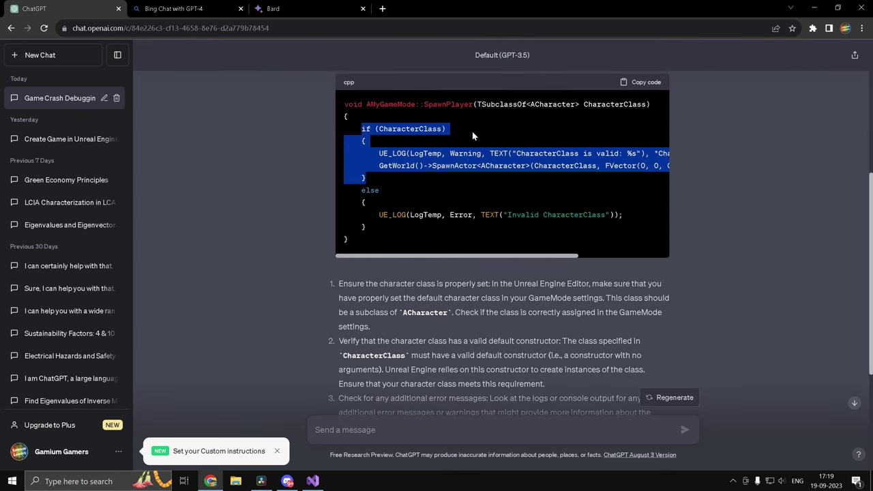
key("ctrl+Tab")
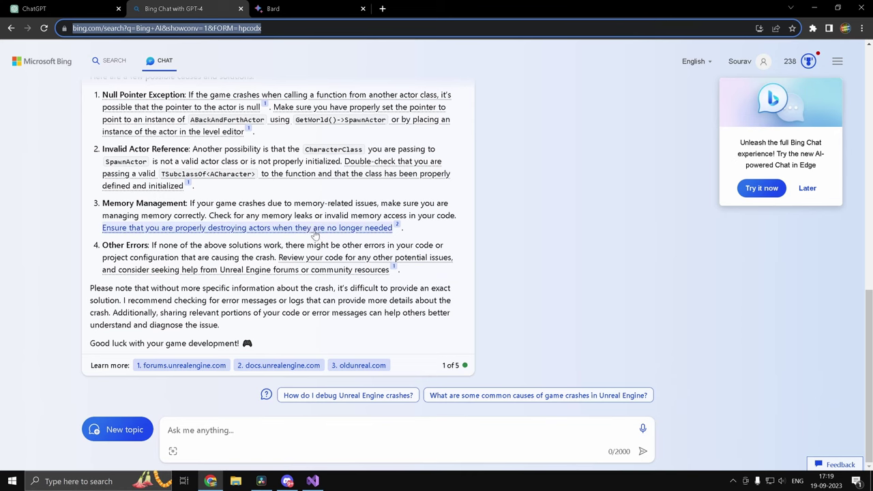
scroll(293, 218, "up", 1)
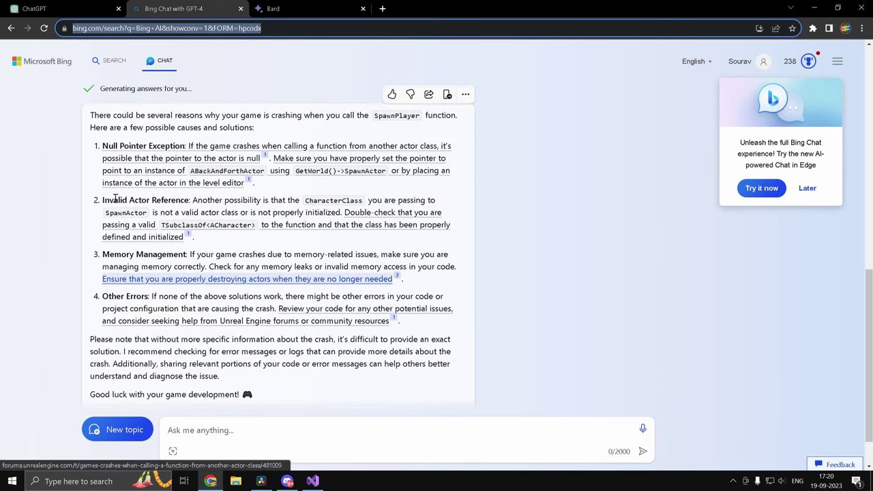
left_click_drag(103, 200, 202, 238)
left_click(259, 239)
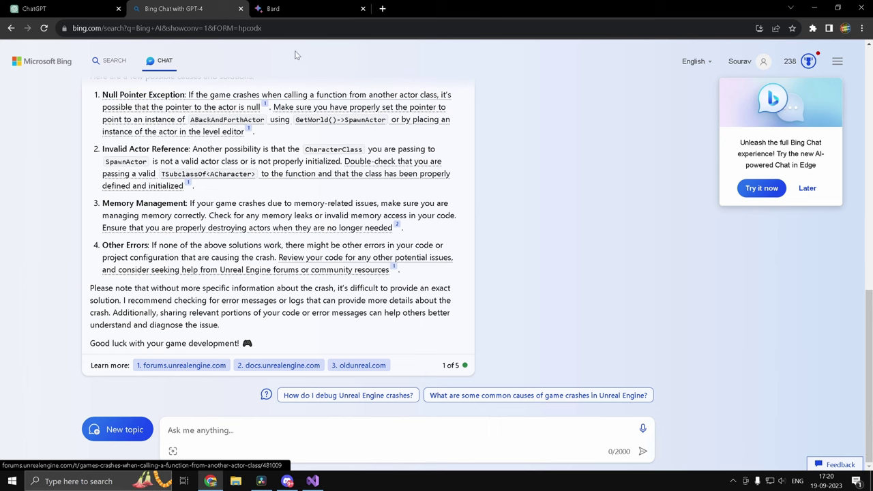
Read Bard's SpawnPlayer crash answer, focusing on the incorrect character class, the computer resources check and the additional troubleshooting tips
left_click(282, 9)
scroll(353, 204, "up", 3)
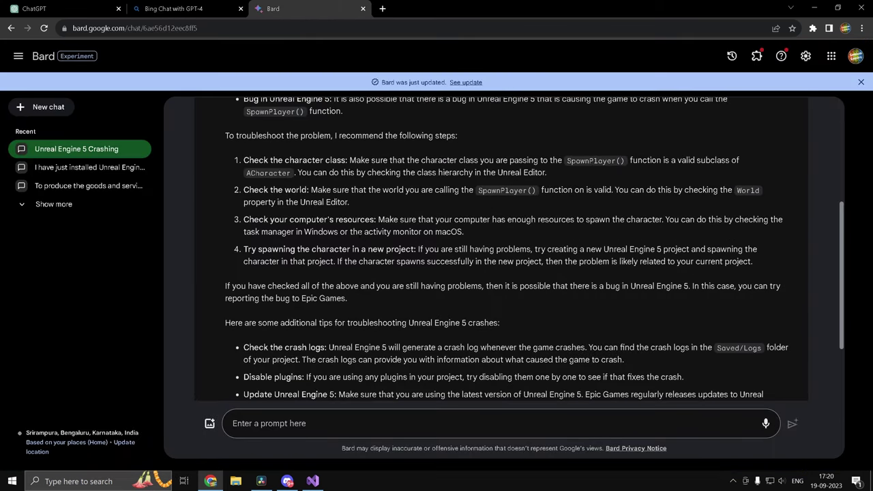
scroll(354, 233, "up", 2)
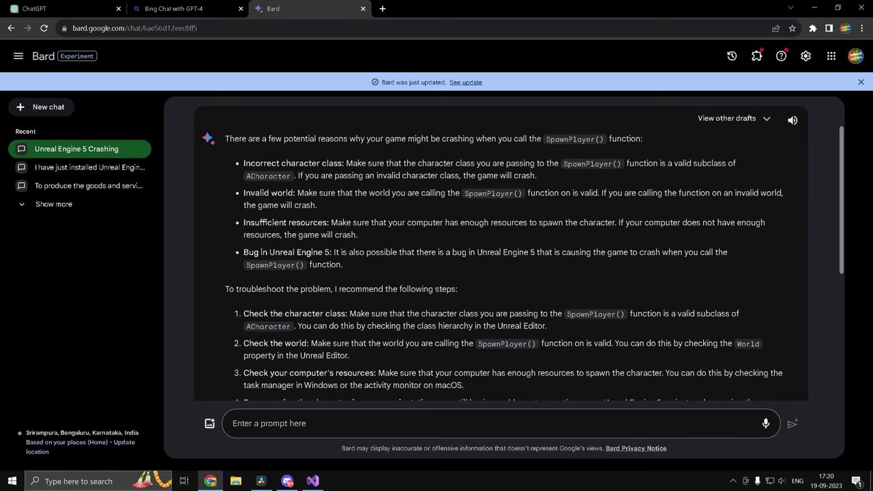
left_click_drag(244, 164, 544, 175)
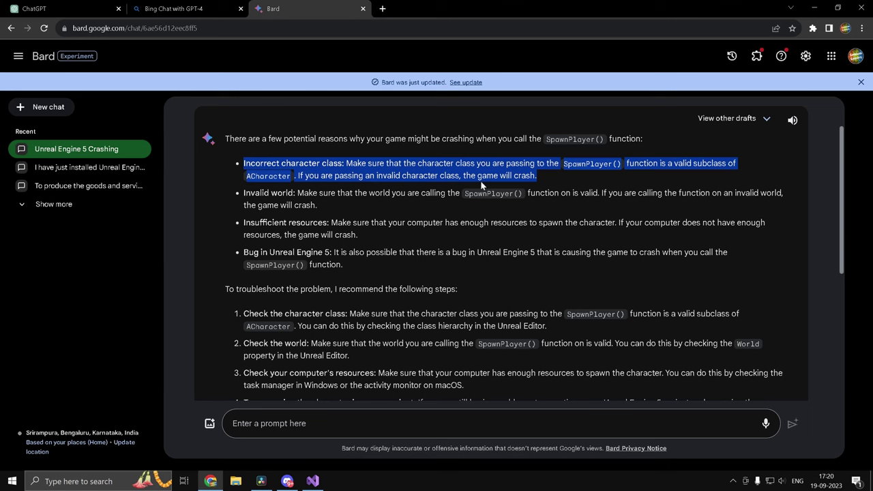
scroll(498, 180, "down", 2)
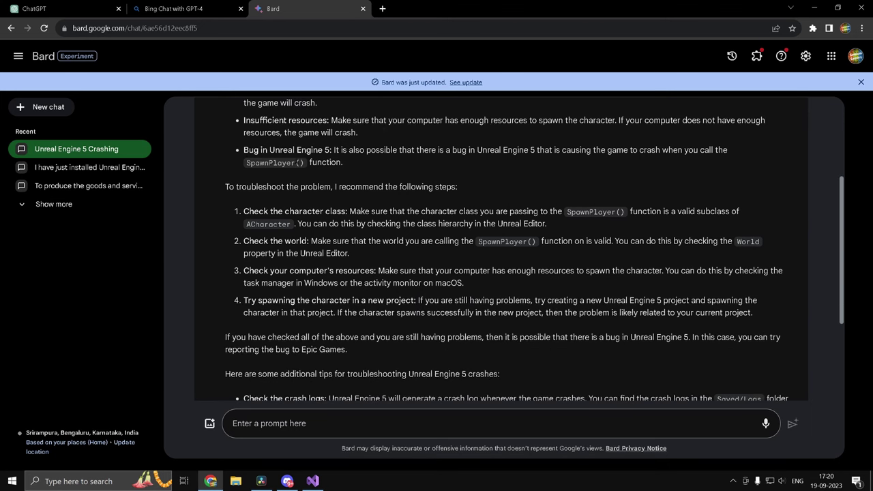
left_click_drag(242, 148, 341, 164)
left_click(307, 222)
left_click_drag(245, 272, 466, 281)
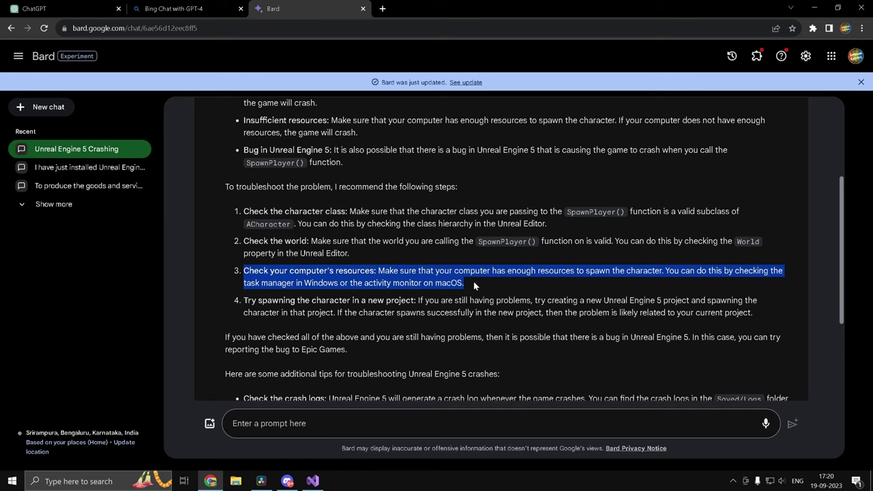
scroll(471, 290, "down", 2)
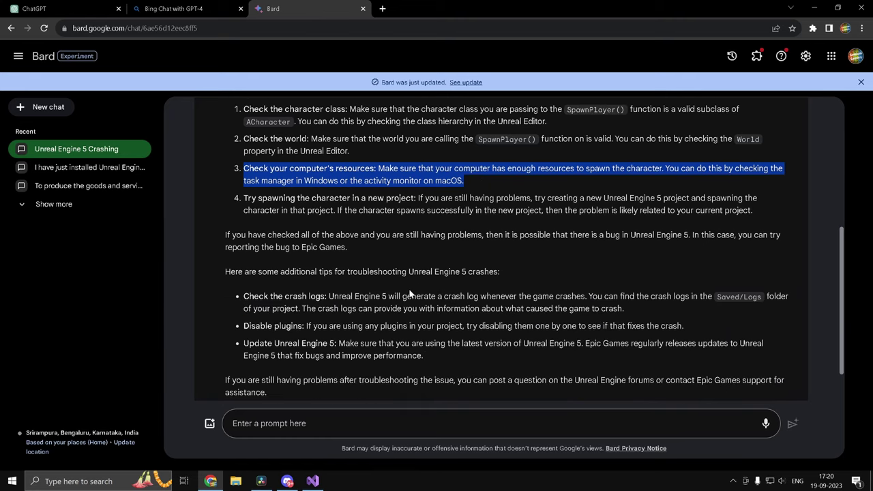
scroll(409, 293, "up", 3)
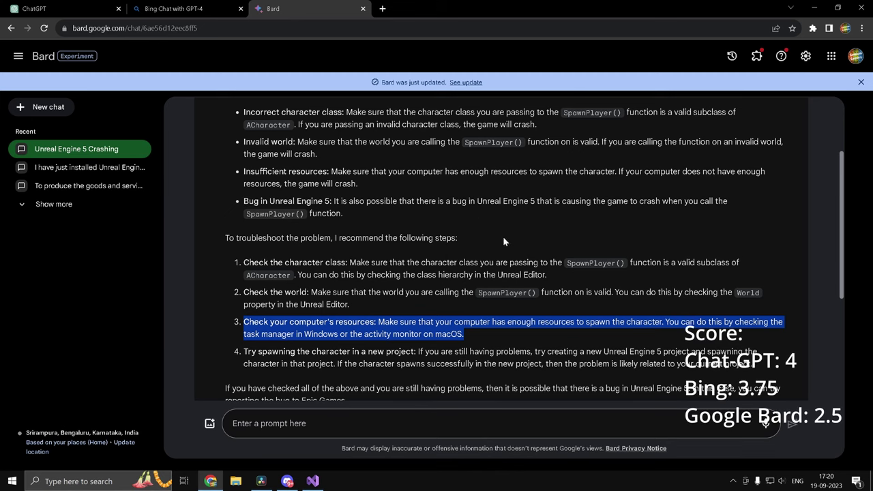
key("ctrl+Tab")
key("ctrl+Tab")
key("ctrl+Tab")
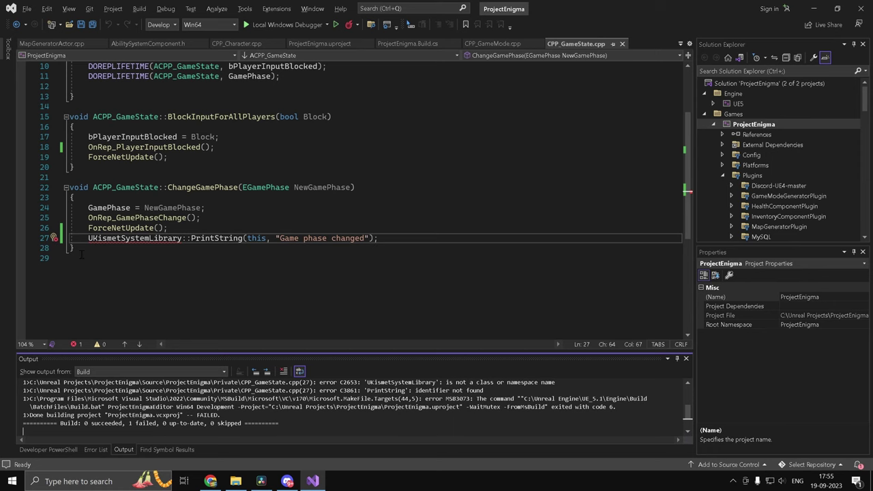
Copy the ACPP_GameState::ChangeGamePhase function from CPP_GameState.cpp in Visual Studio into ChatGPT's message field
left_click_drag(84, 250, 65, 193)
key("ctrl+c")
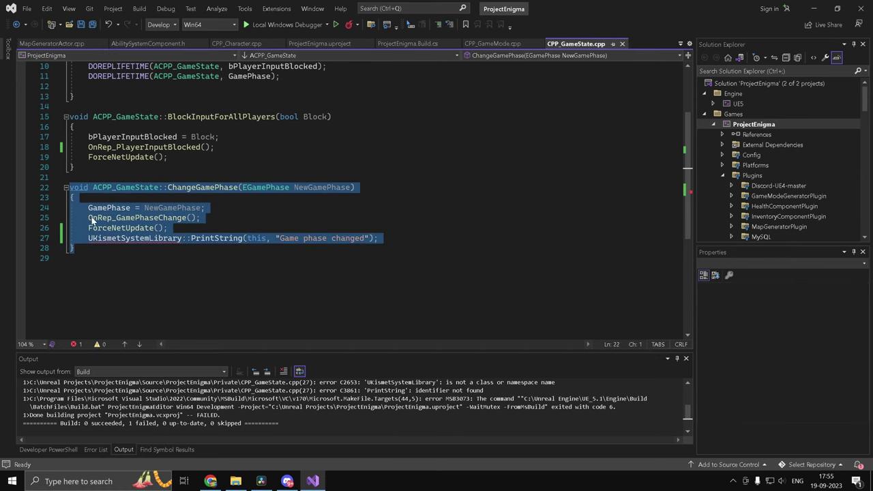
key("alt+Tab")
key("alt+Tab")
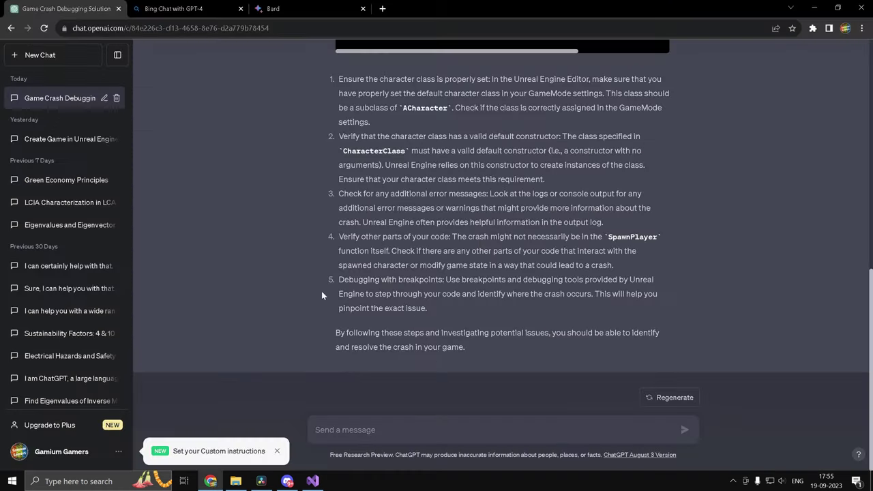
left_click(354, 422)
key("ctrl+v")
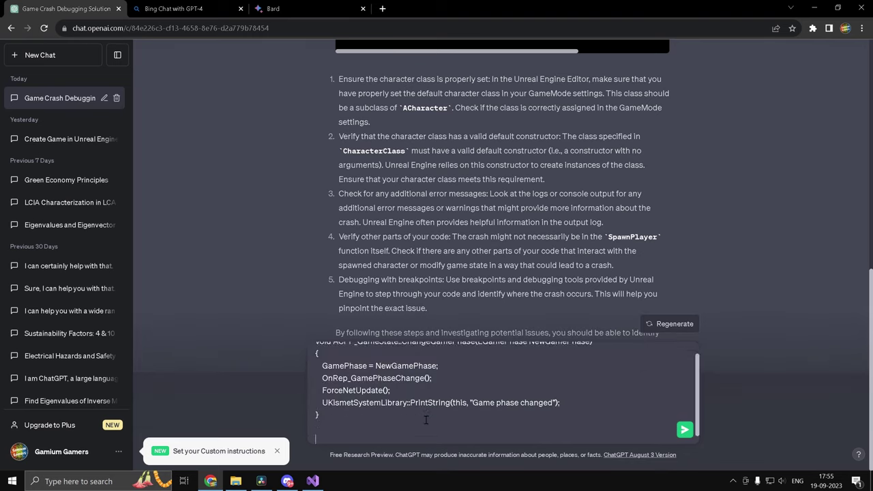
Add the request "In the above code I get the following error, suggest me a fix" below the pasted function
type("In the above code i get the following error,")
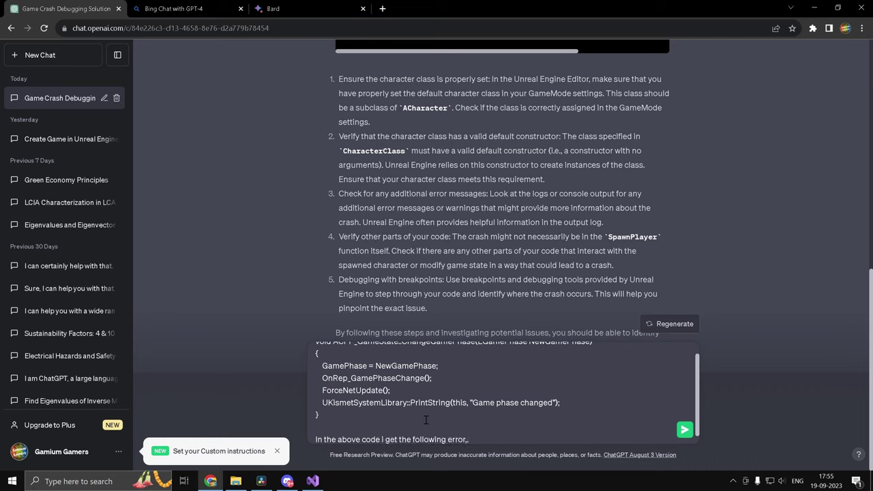
type(" suggest me")
type(" the")
Copy the failed build's compile error lines from Visual Studio's output and paste them below the request in the ChatGPT prompt
key("alt+Tab")
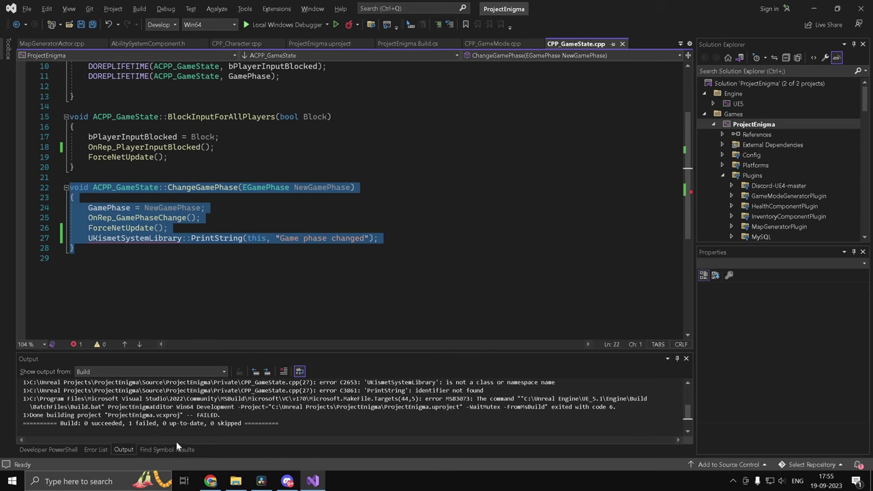
left_click(97, 450)
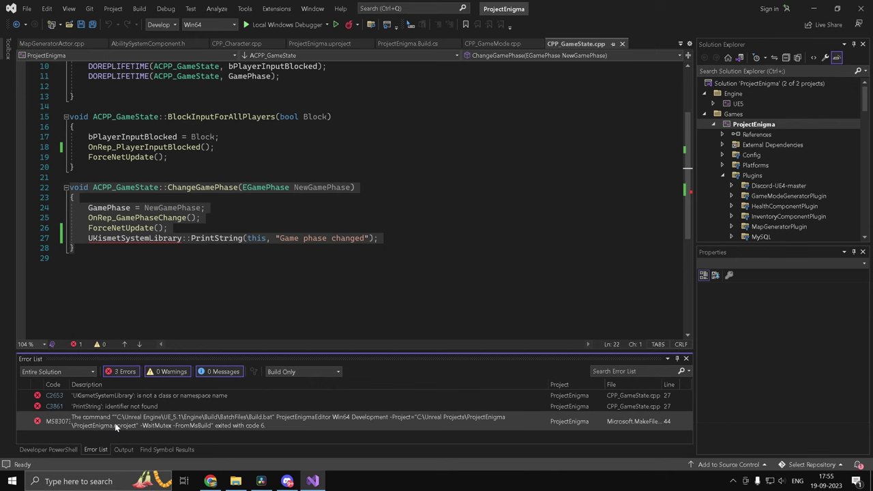
left_click(124, 450)
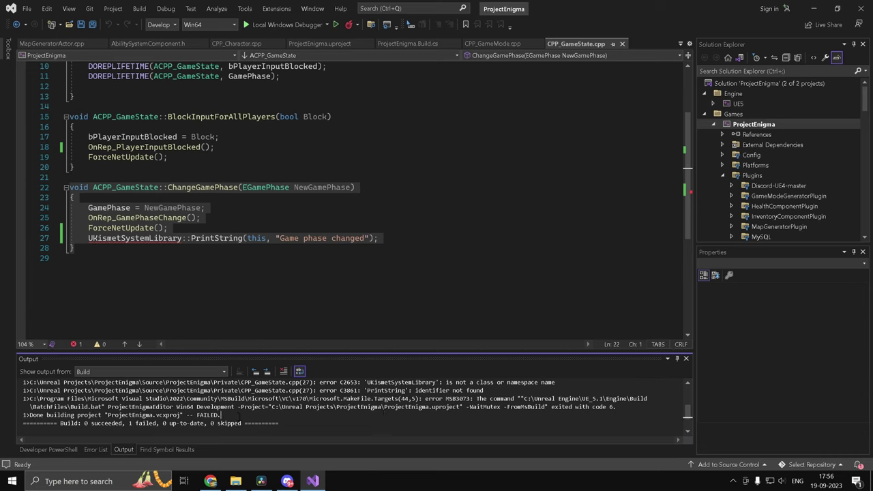
scroll(225, 417, "up", 1)
left_click_drag(225, 431, 19, 407)
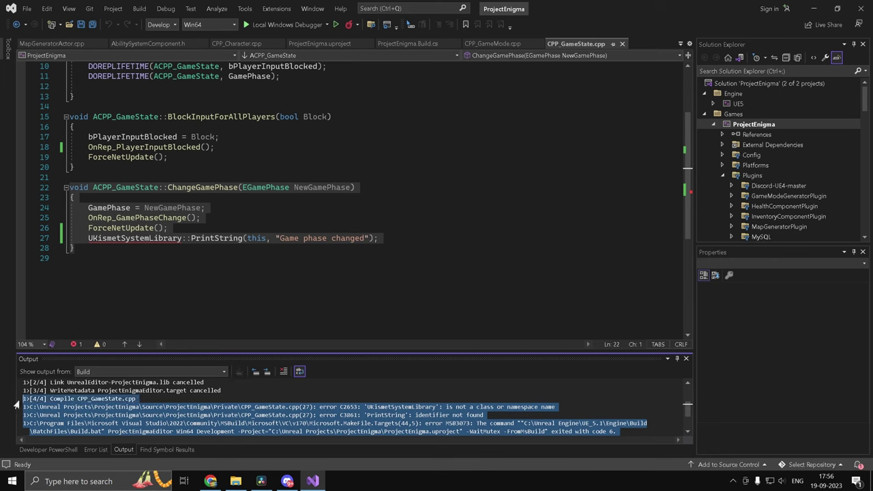
left_click(210, 481)
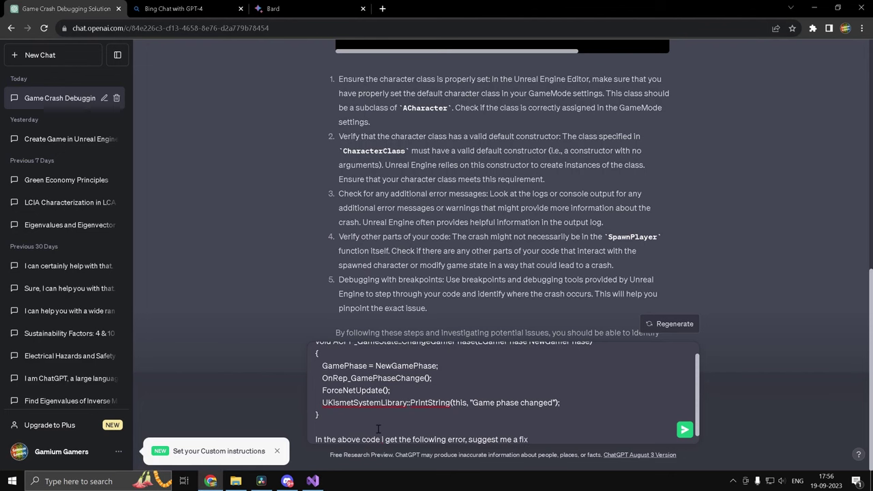
key("shift+Return")
key("shift+Return")
key("ctrl+v")
scroll(551, 405, "up", 5)
scroll(551, 405, "down", 5)
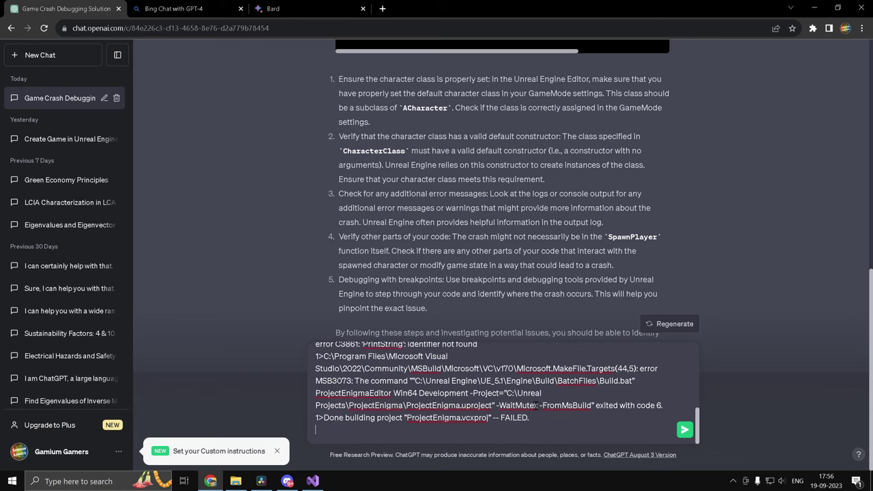
Select the whole prompt with the ChangeGamePhase code and build errors, and send it to ChatGPT
left_click_drag(403, 430, 255, 286)
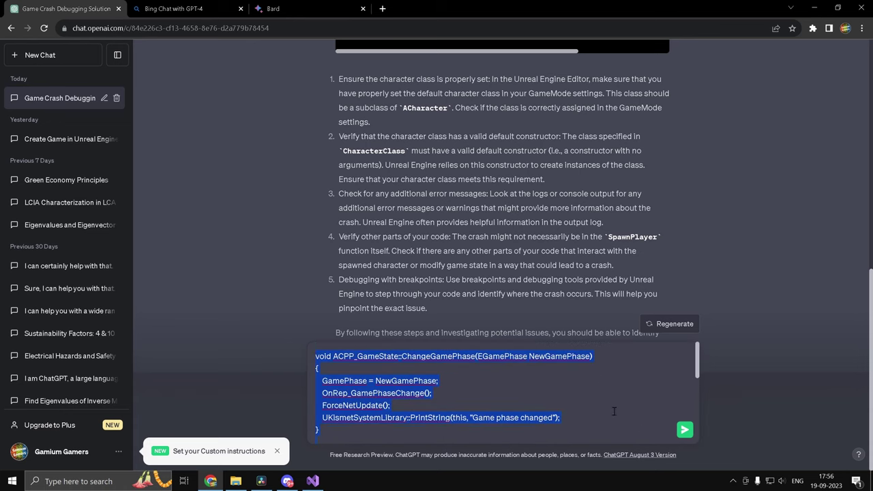
scroll(614, 412, "down", 5)
key("Return")
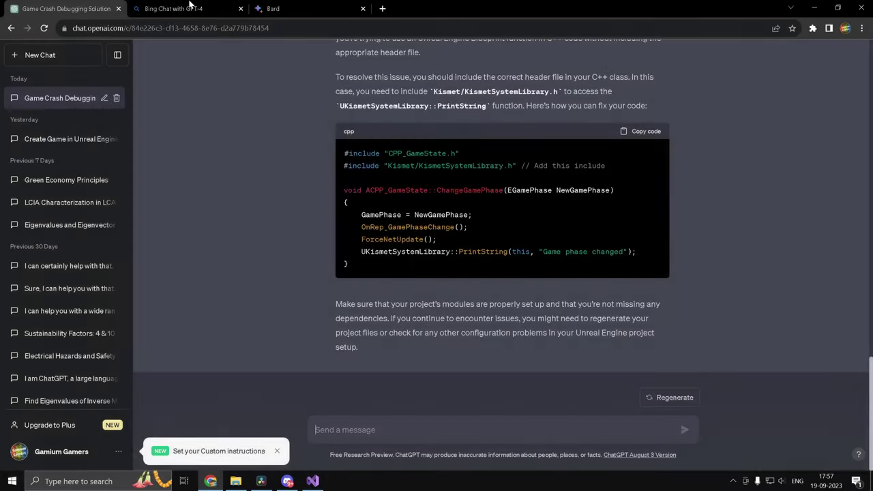
Compare the ChatGPT, Bing Chat and Bard answers to the PrintString build error, ending on Bard's example code
left_click(193, 7)
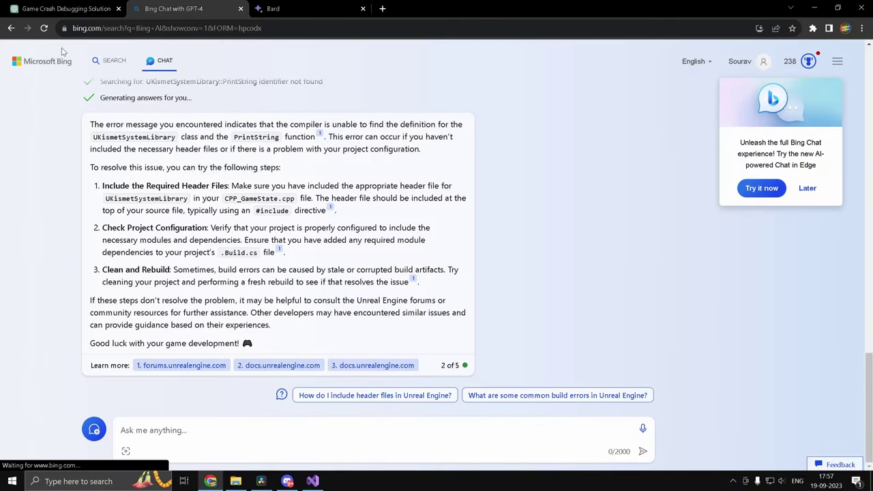
left_click(48, 7)
left_click(265, 7)
left_click(164, 7)
left_click(82, 7)
left_click(192, 7)
left_click(273, 8)
scroll(342, 296, "down", 2)
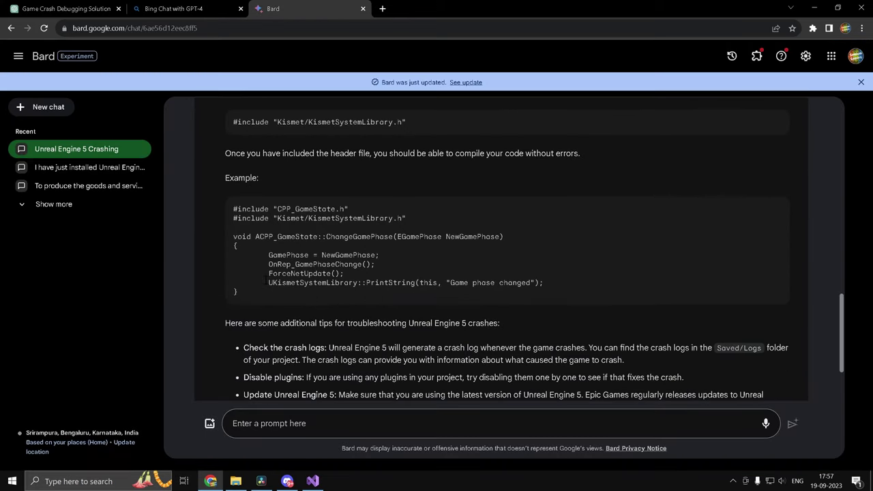
Reread ChatGPT's KismetSystemLibrary header fix and check it against the Bing Chat and Bard answers, returning to ChatGPT
key("ctrl+1")
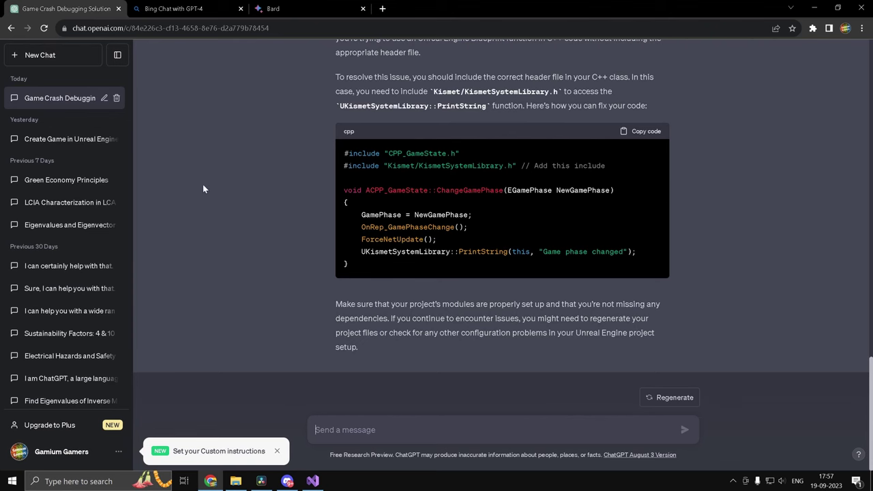
scroll(365, 270, "up", 2)
scroll(349, 254, "down", 1)
key("ctrl+2")
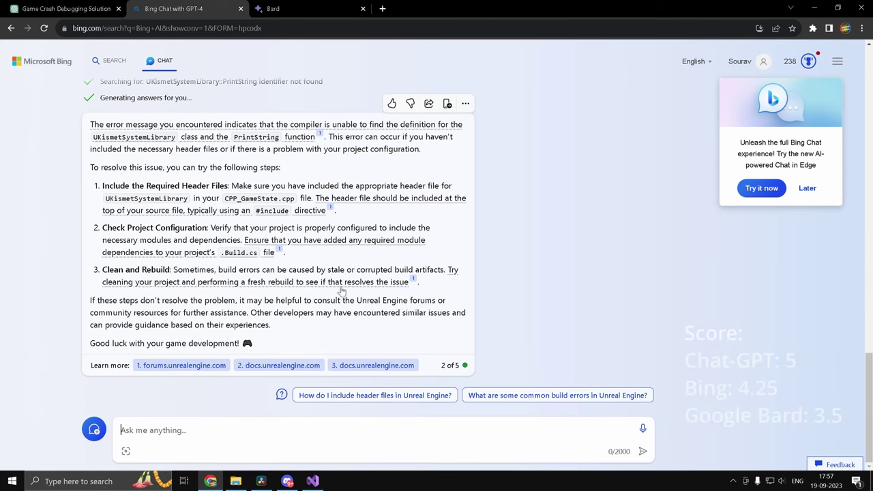
key("ctrl+1")
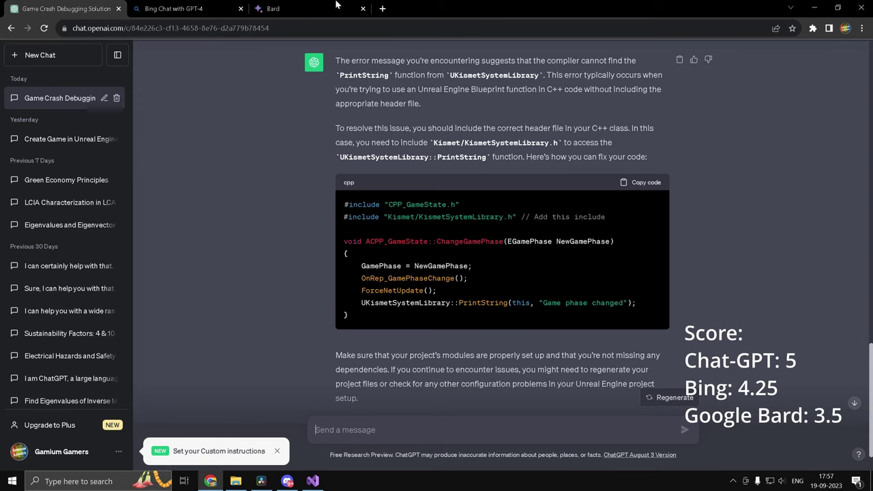
key("ctrl+3")
left_click(175, 8)
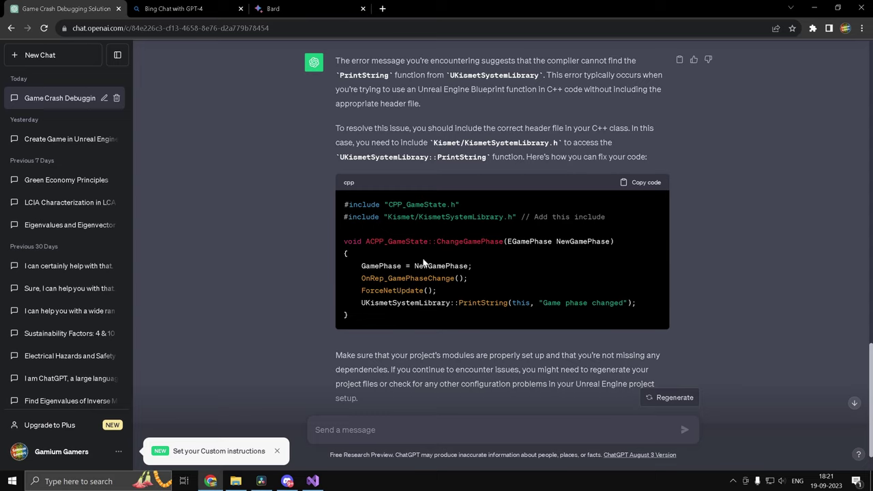
left_click(184, 8)
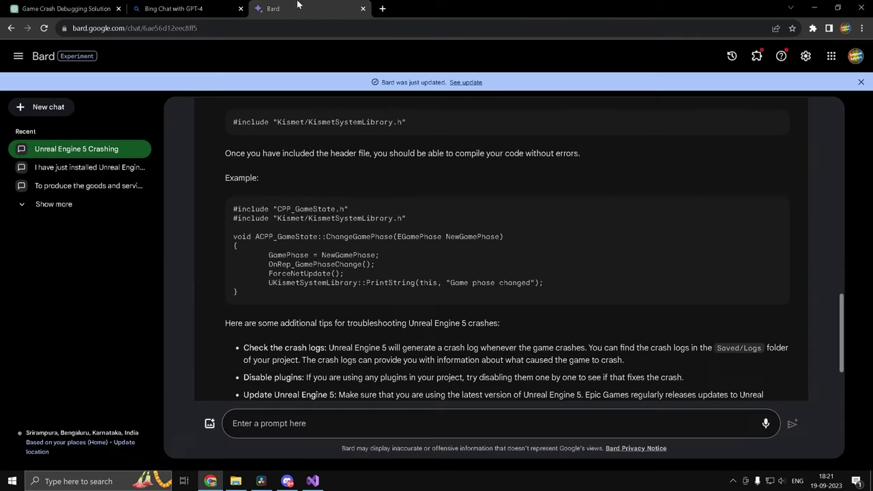
left_click(65, 6)
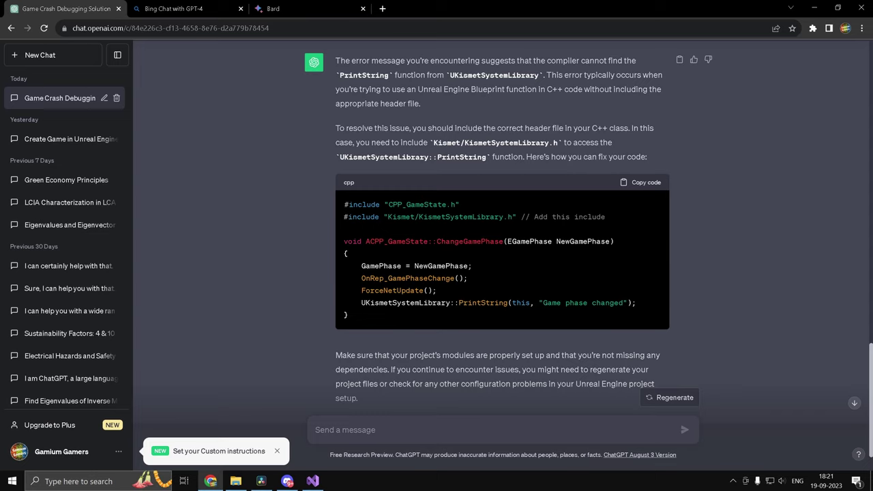
Write "Should i be using blueprint or c++ for unreal engine" in the ChatGPT prompt and cut the whole question for reuse
left_click(401, 428)
type("Sh")
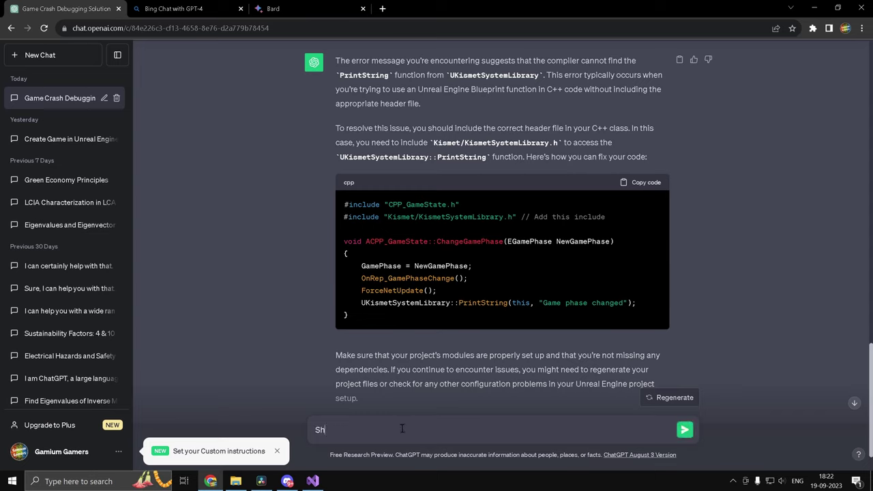
type("ould I be using blueprint or c++ for unreal engine")
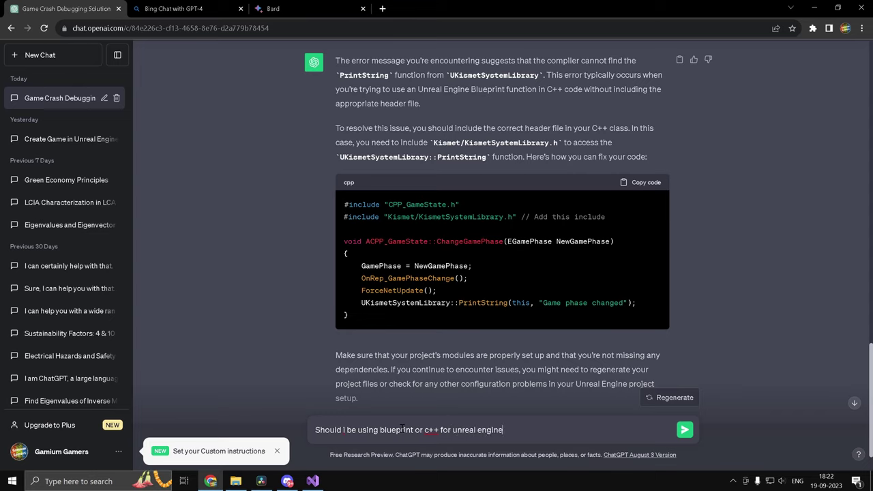
key("ctrl+a")
key("ctrl+x")
Switch to Bing Chat and send it the cut question about using Blueprint or C++ for Unreal Engine
key("ctrl+Tab")
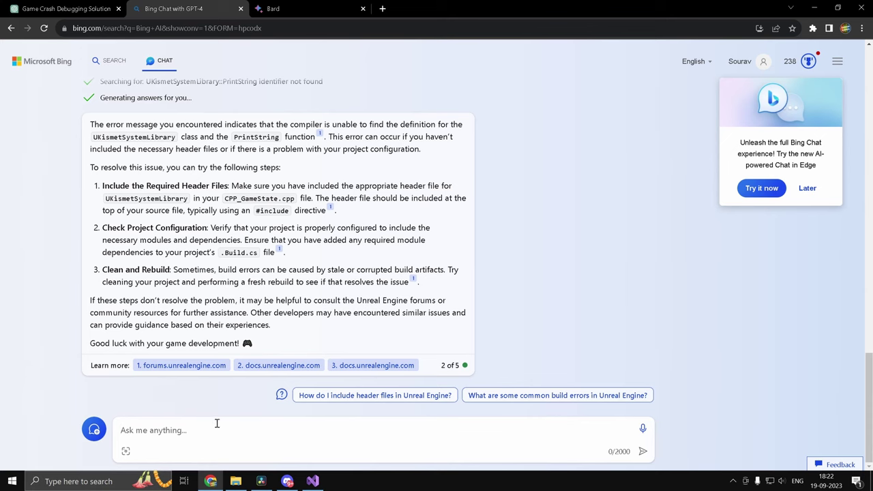
left_click(214, 422)
key("ctrl+v")
key("Return")
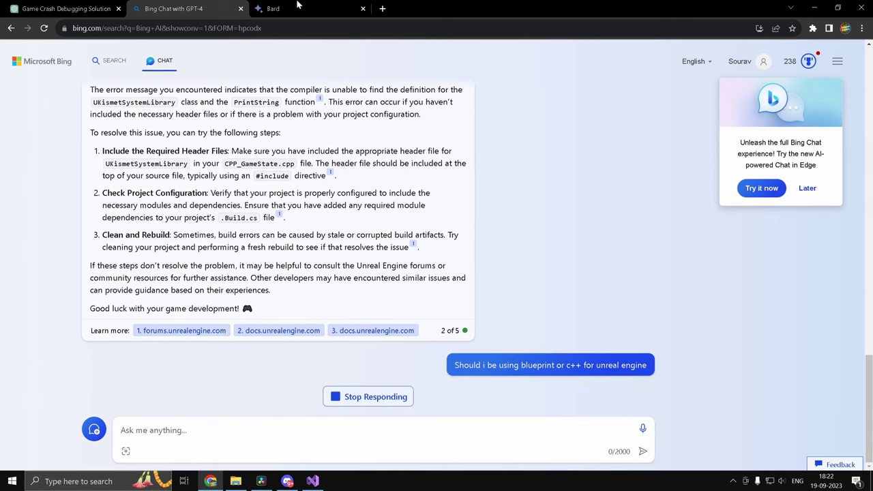
Switch to Bard and send it the same question about using Blueprint or C++ for Unreal Engine
key("ctrl+Tab")
left_click(340, 422)
key("ctrl+v")
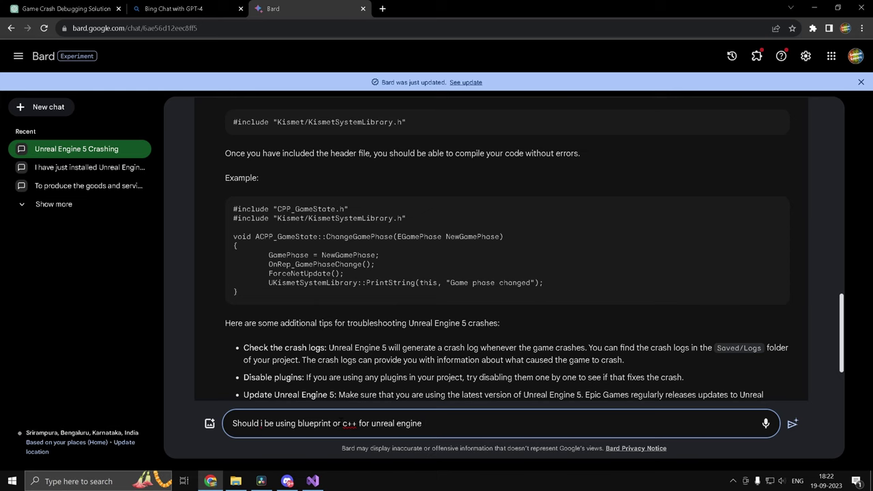
key("Return")
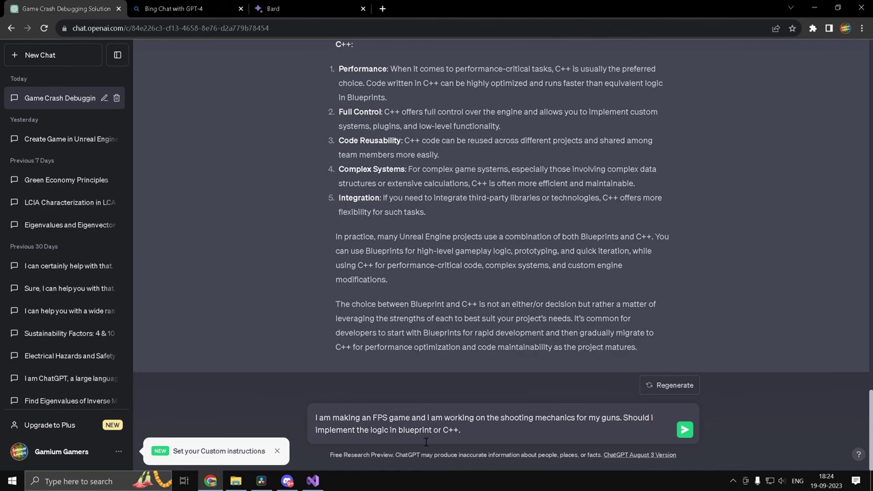
Compare the ChatGPT, Bing Chat and Bard answers to the general Blueprint-or-C++ question, returning to ChatGPT
scroll(488, 268, "up", 5)
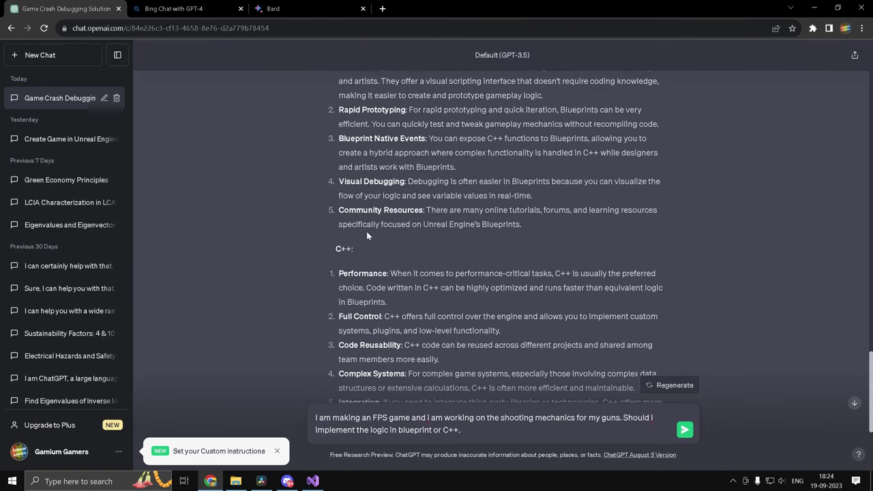
scroll(491, 260, "down", 5)
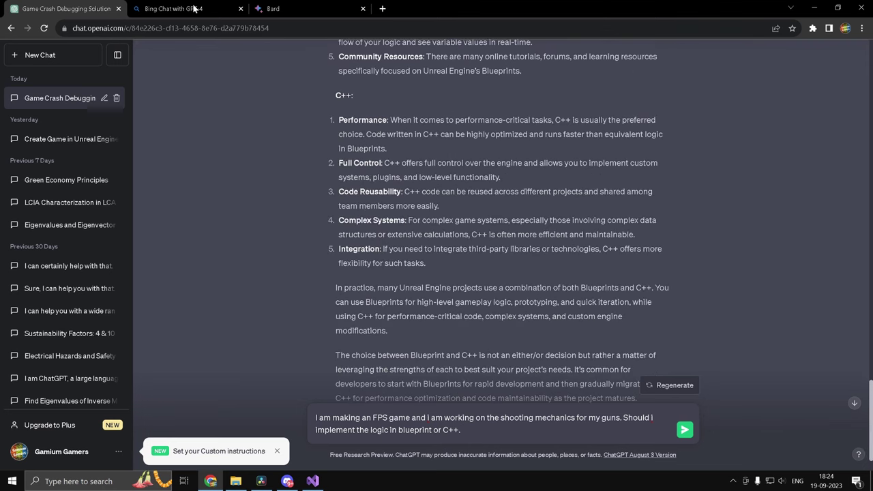
left_click(191, 8)
left_click(300, 8)
left_click(70, 8)
left_click(186, 8)
left_click(307, 8)
left_click(96, 7)
scroll(477, 355, "down", 1)
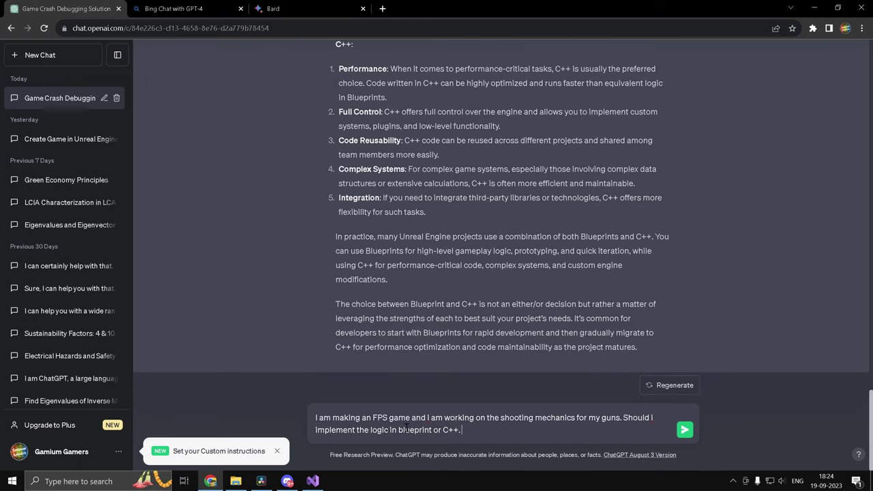
Review the drafted question about implementing FPS gun shooting mechanics in Blueprint or C++ and send it to ChatGPT
left_click_drag(315, 418, 428, 418)
left_click(469, 437)
left_click_drag(462, 431, 289, 402)
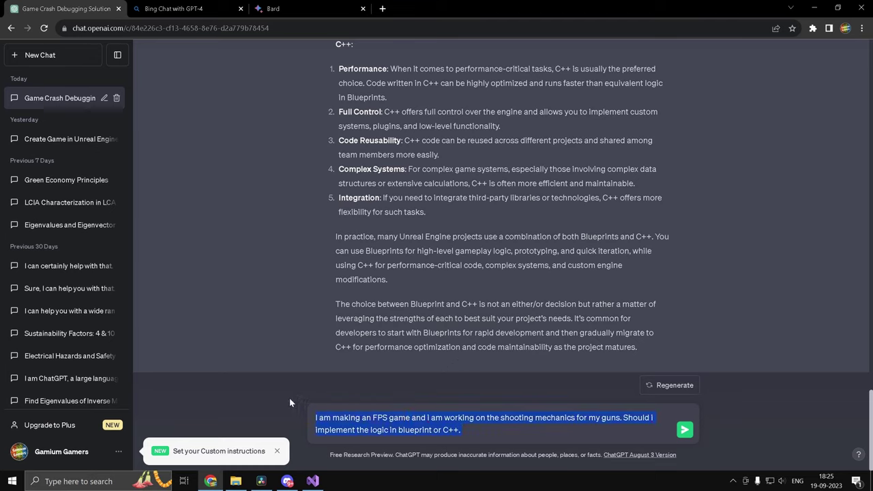
left_click(494, 435)
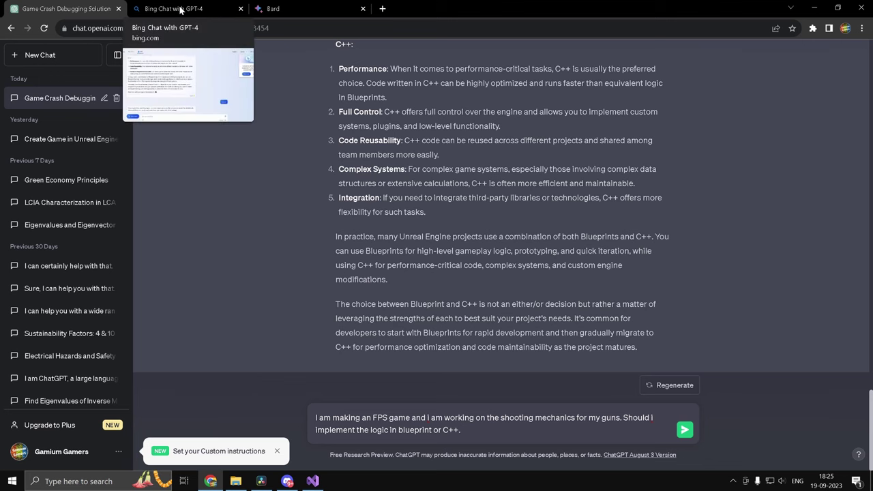
key("Return")
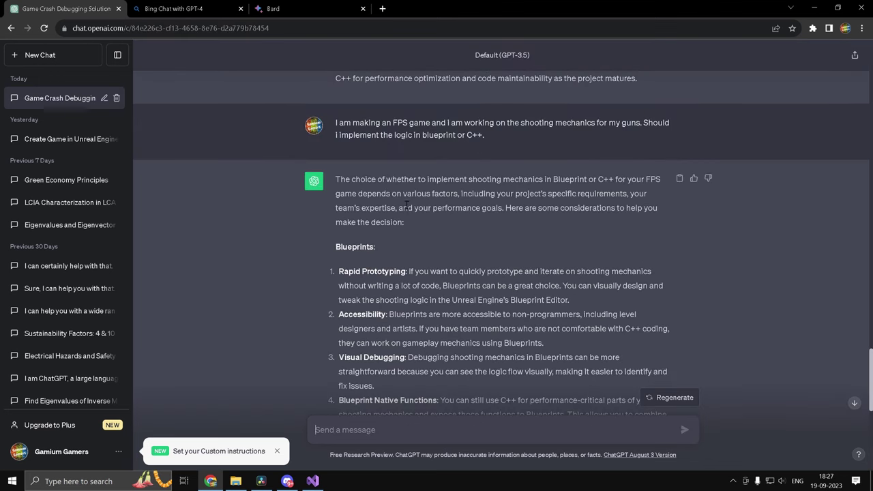
Read ChatGPT's shooting mechanics answer and check it against its earlier general Blueprint-versus-C++ answer
scroll(401, 191, "down", 3)
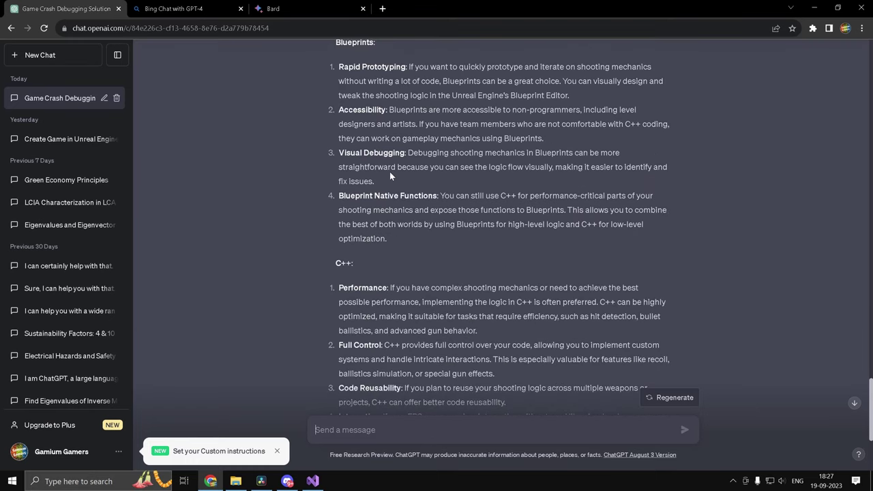
scroll(380, 172, "down", 2)
scroll(380, 171, "down", 2)
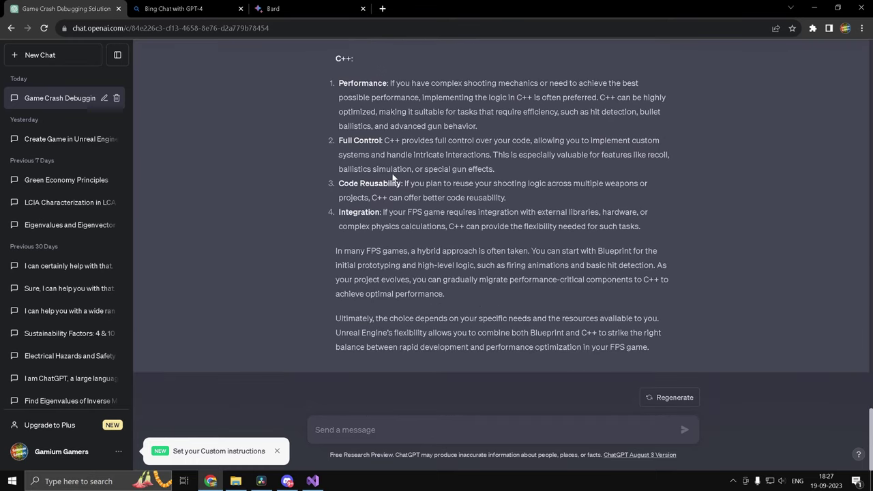
scroll(402, 184, "up", 20)
scroll(416, 191, "down", 3)
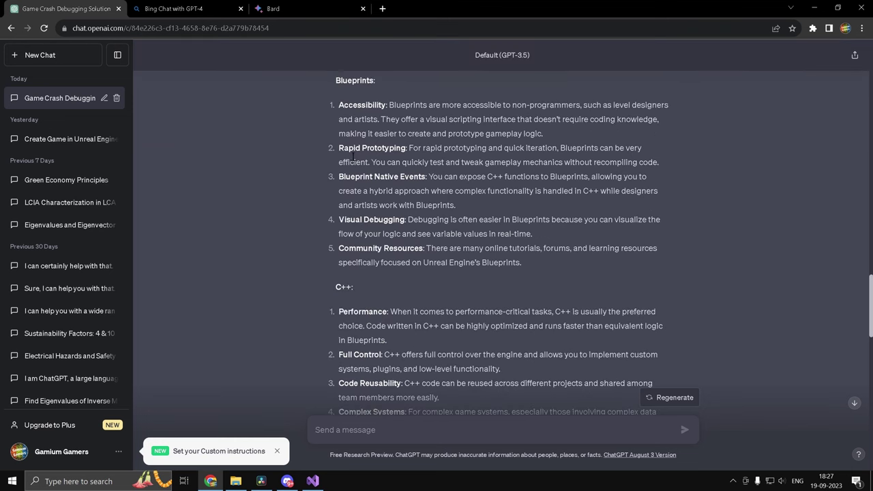
scroll(395, 204, "down", 5)
scroll(396, 210, "down", 3)
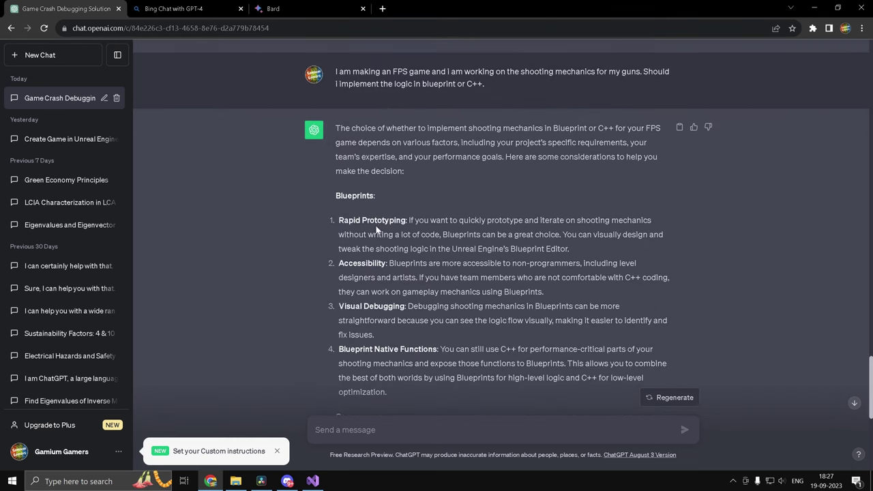
Compare the Rapid Prototyping and Accessibility points in both ChatGPT answers, and read the shooting mechanics answer through to its conclusion
left_click_drag(340, 221, 406, 220)
left_click_drag(339, 263, 394, 266)
scroll(361, 304, "up", 9)
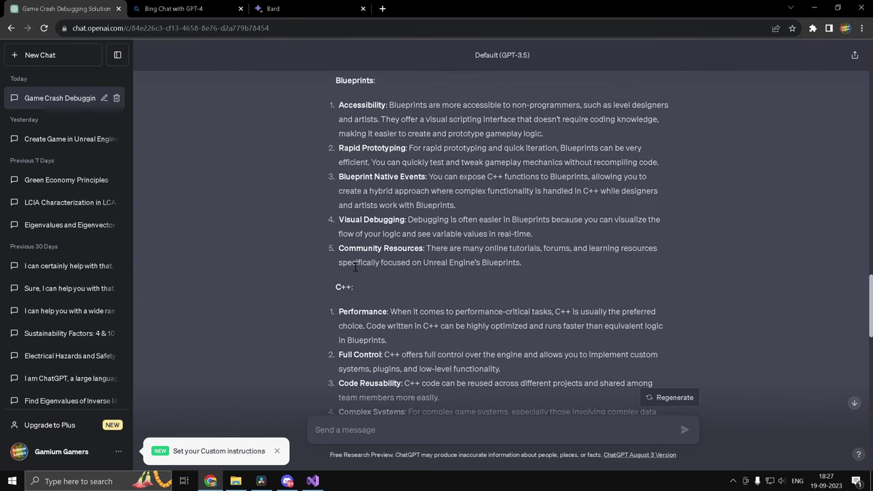
scroll(401, 254, "down", 5)
scroll(401, 253, "down", 3)
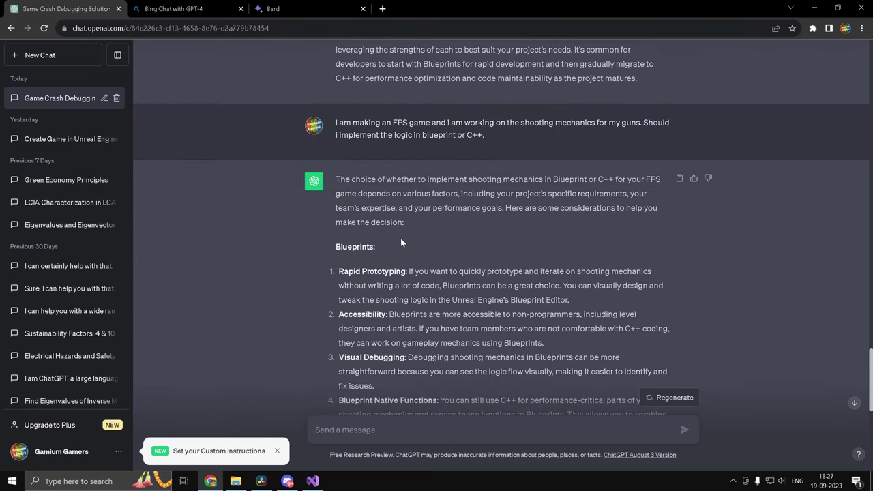
scroll(401, 254, "down", 2)
scroll(454, 266, "down", 2)
scroll(450, 264, "down", 3)
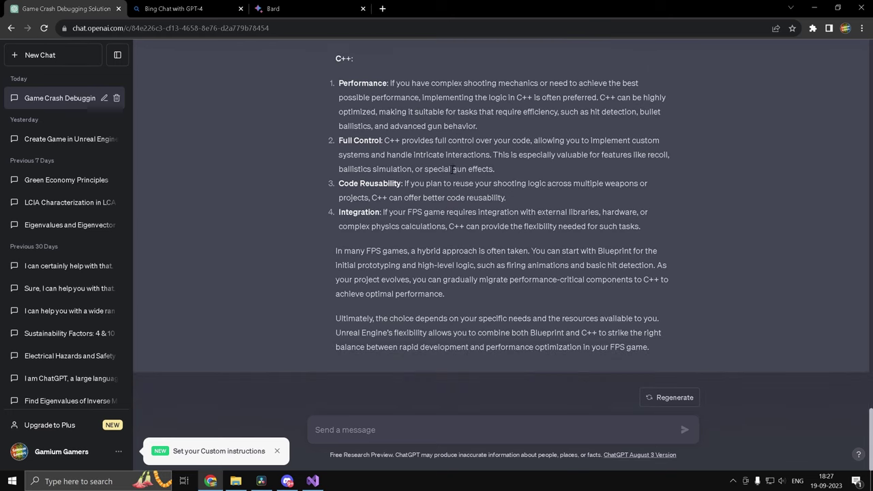
Read Bing Chat's shooting mechanics answer, and examine Bard's points on mechanics complexity, performance and programming experience
left_click(224, 8)
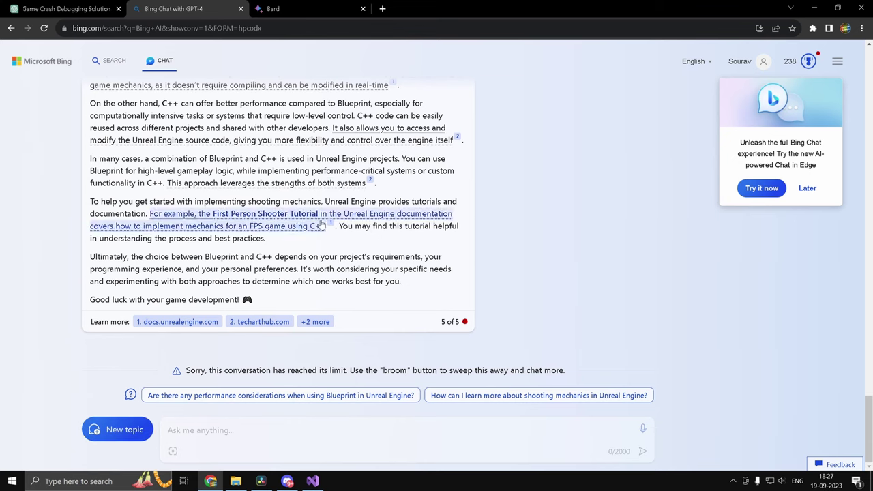
scroll(307, 218, "up", 3)
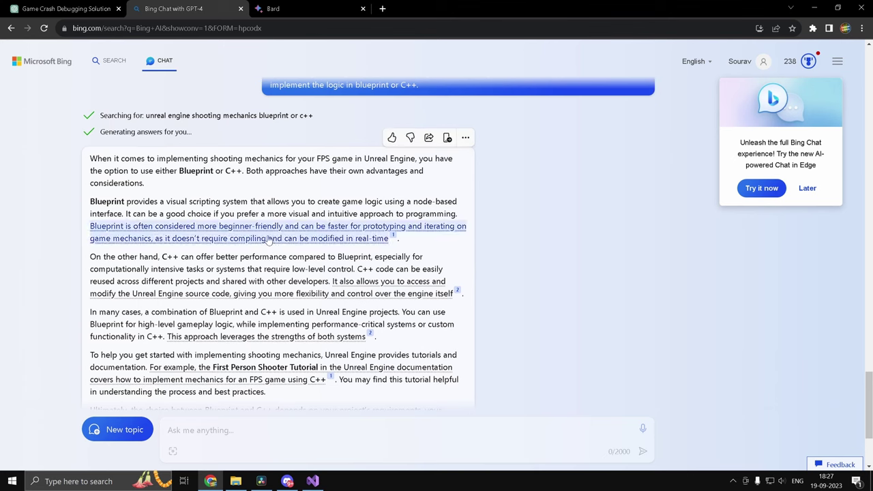
left_click(320, 10)
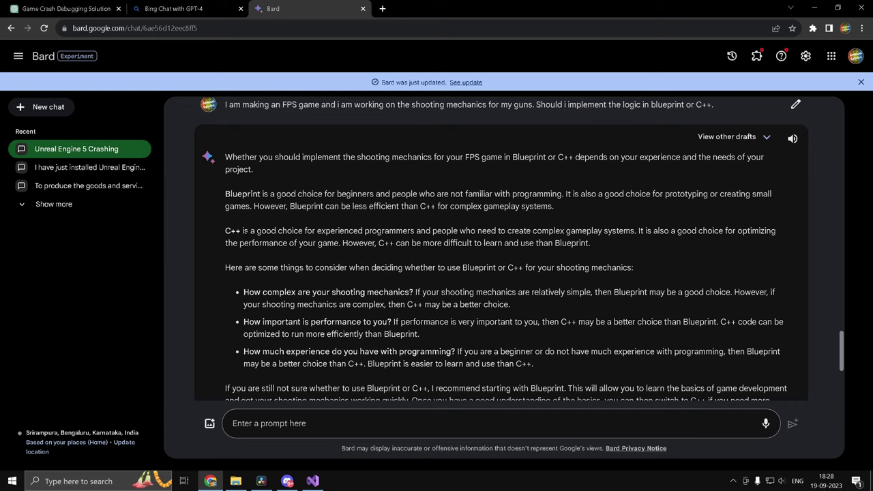
left_click_drag(224, 234, 415, 232)
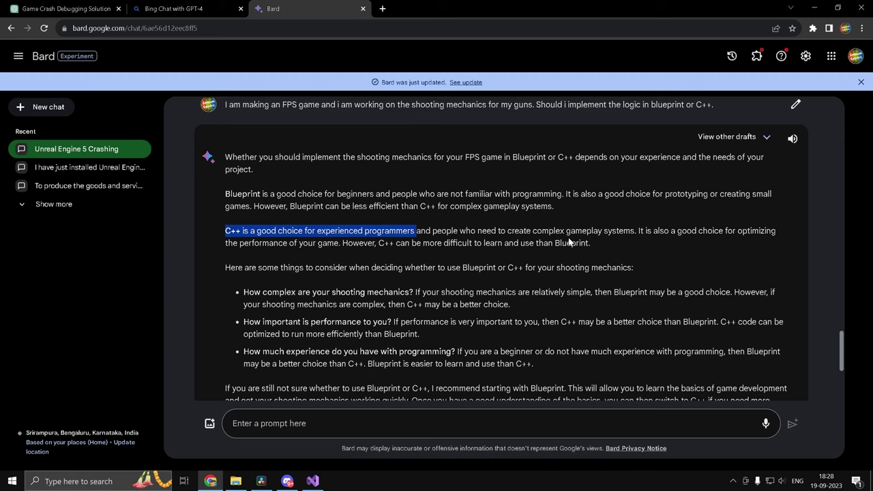
scroll(565, 244, "down", 2)
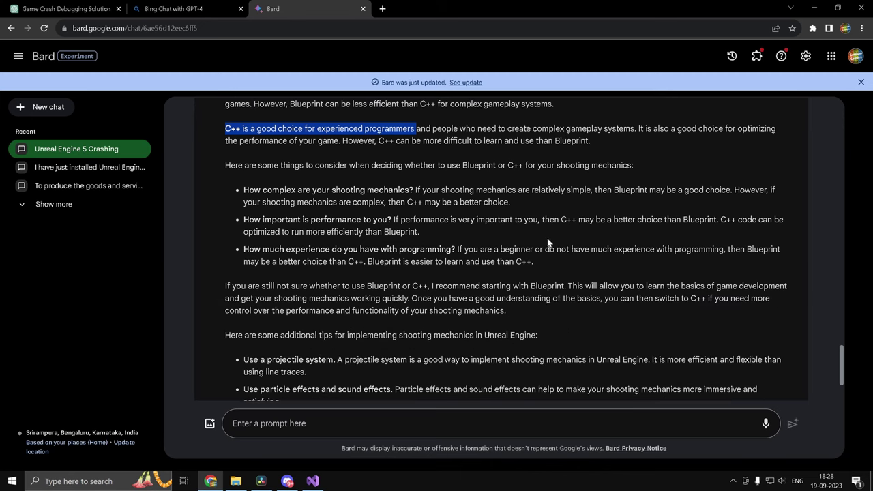
left_click(243, 193)
left_click_drag(243, 192, 513, 203)
left_click(564, 195)
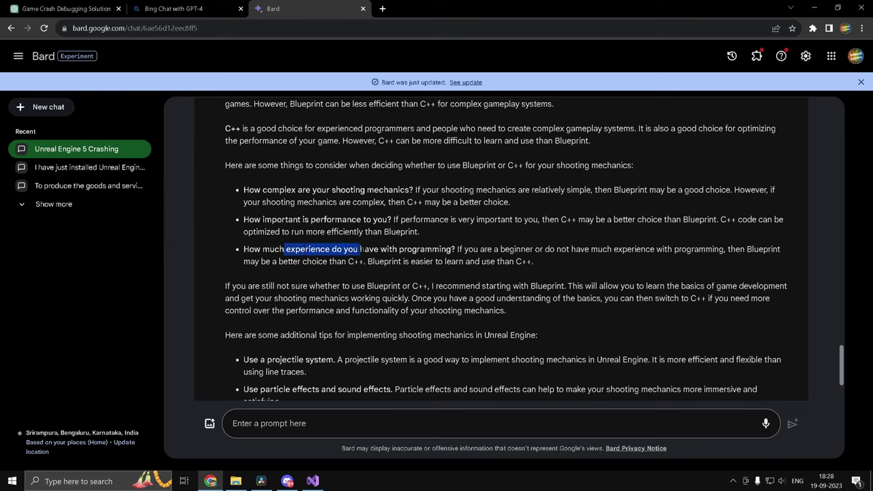
left_click_drag(377, 250, 456, 249)
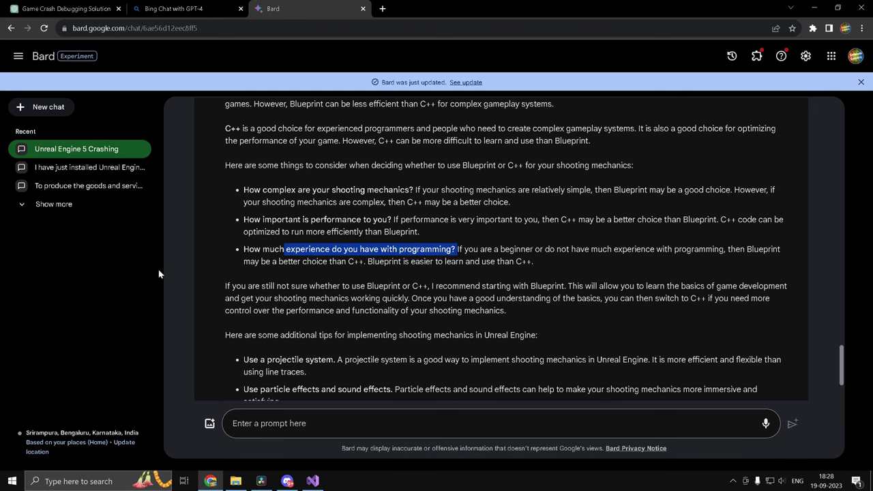
Examine Bard's additional tips for implementing shooting mechanics and reread its Blueprint-versus-C++ reasoning from the beginning
scroll(412, 260, "down", 1)
scroll(426, 271, "up", 2)
scroll(426, 270, "down", 2)
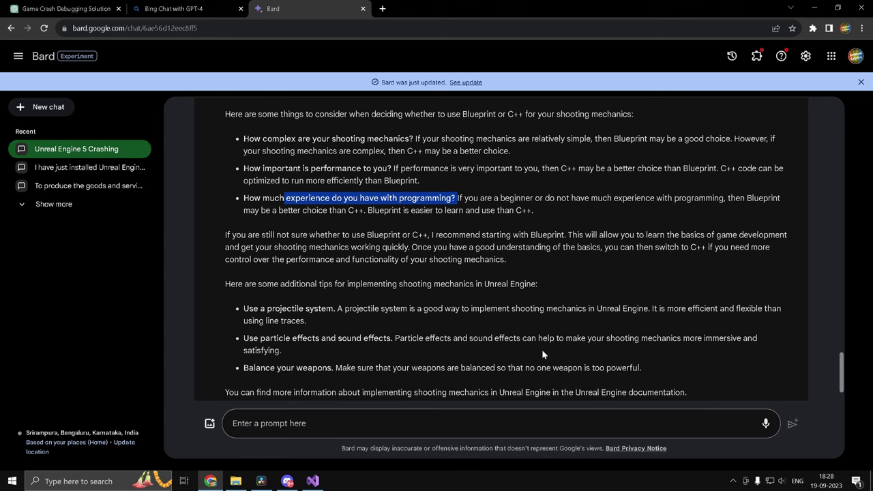
scroll(468, 318, "down", 1)
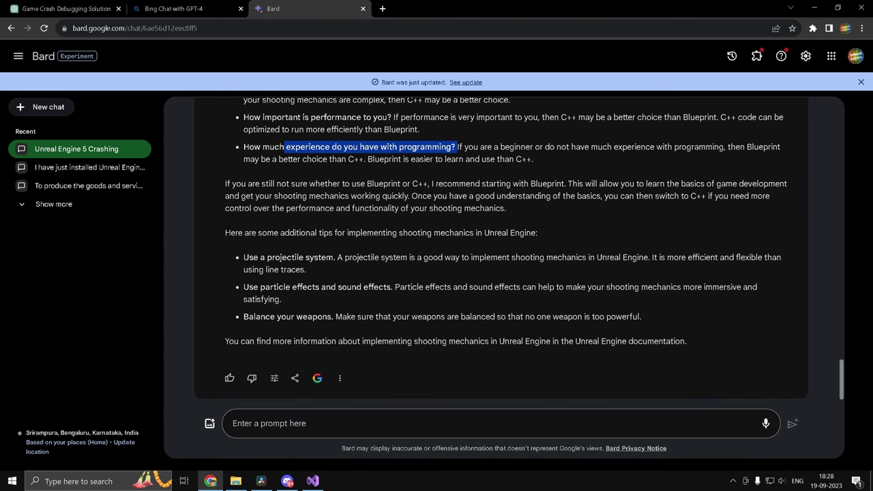
left_click_drag(225, 233, 688, 343)
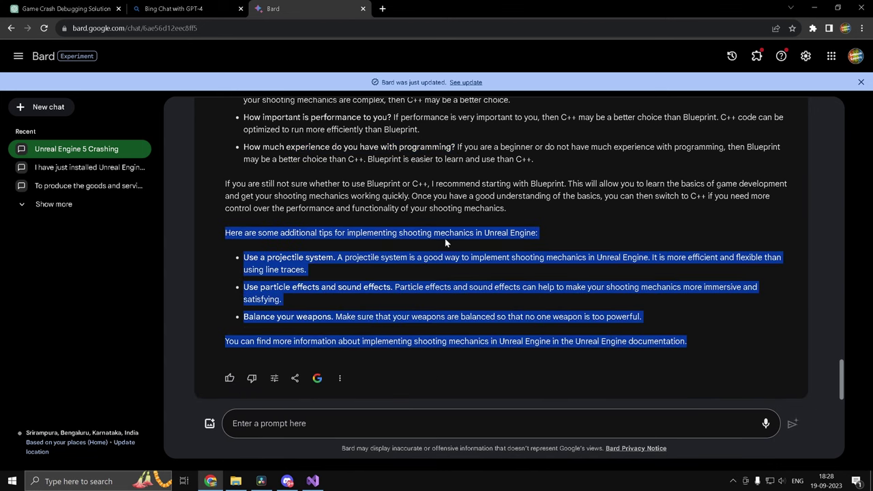
scroll(443, 241, "up", 2)
scroll(525, 300, "up", 1)
left_click_drag(547, 317, 210, 113)
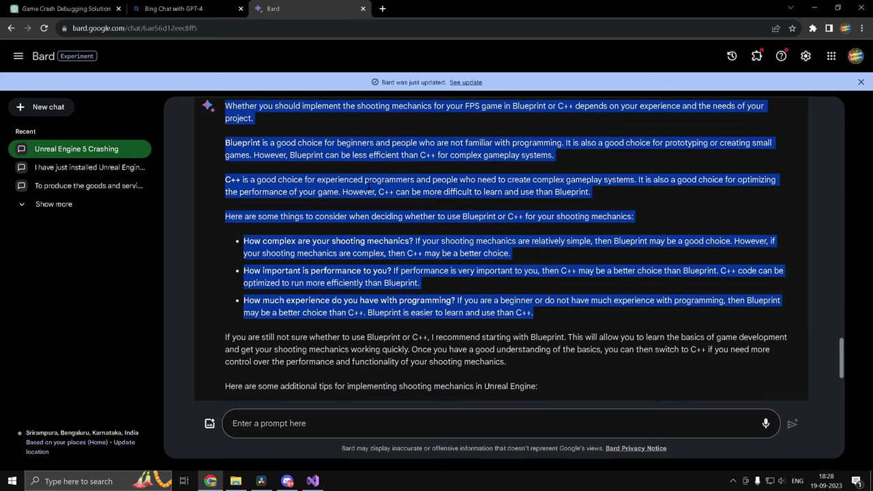
left_click(346, 210)
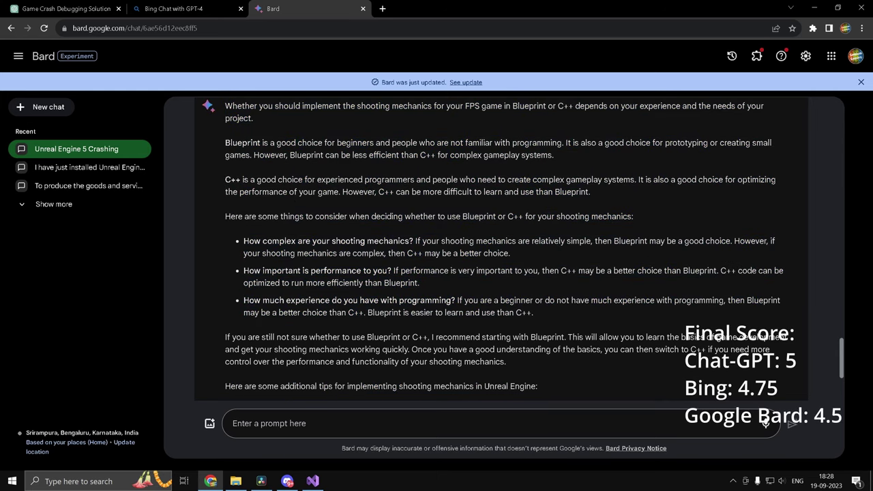
Switch among the ChatGPT, Bing Chat and Bard shooting mechanics answers for a final comparison, ending on Bing Chat
left_click(77, 7)
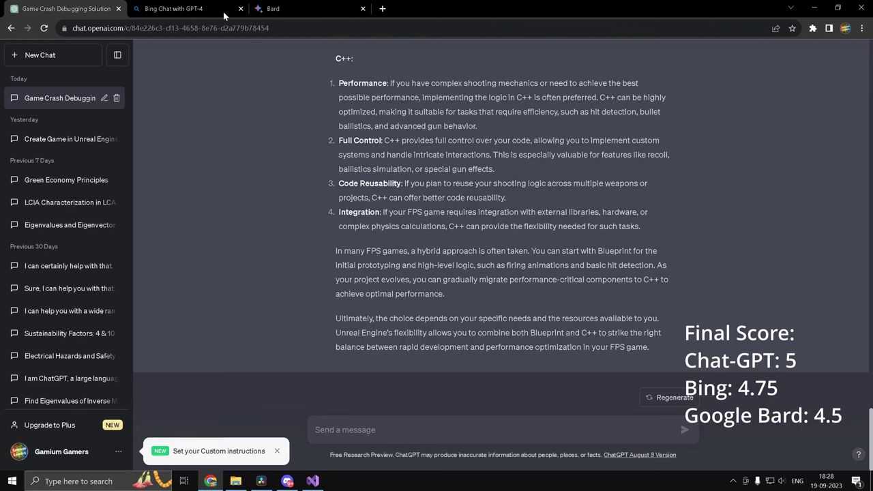
left_click(270, 8)
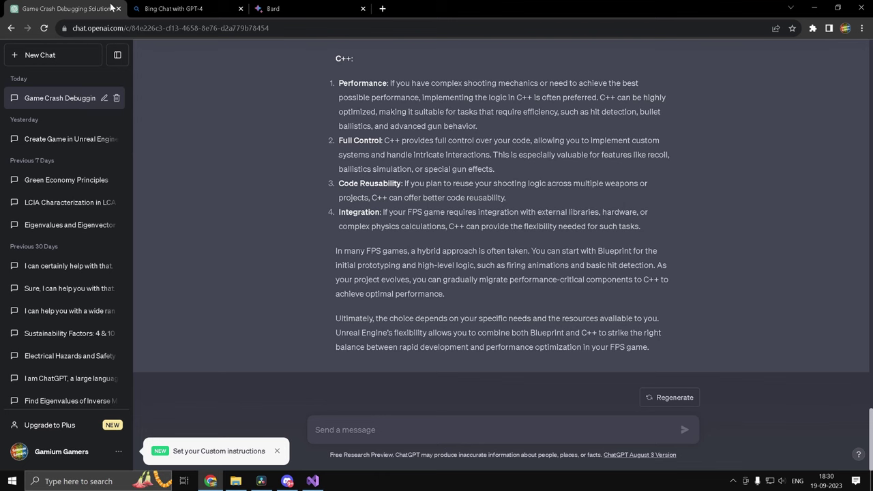
left_click(198, 6)
left_click(297, 7)
left_click(37, 6)
left_click(177, 7)
left_click(276, 7)
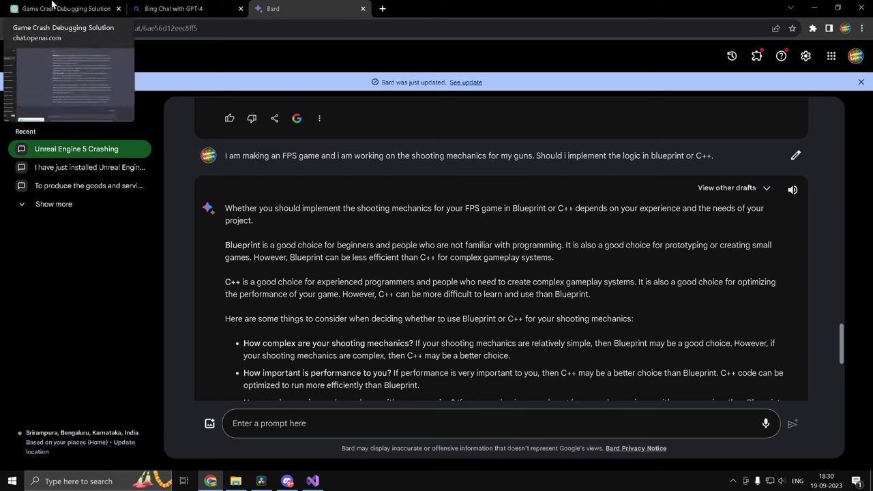
left_click(189, 4)
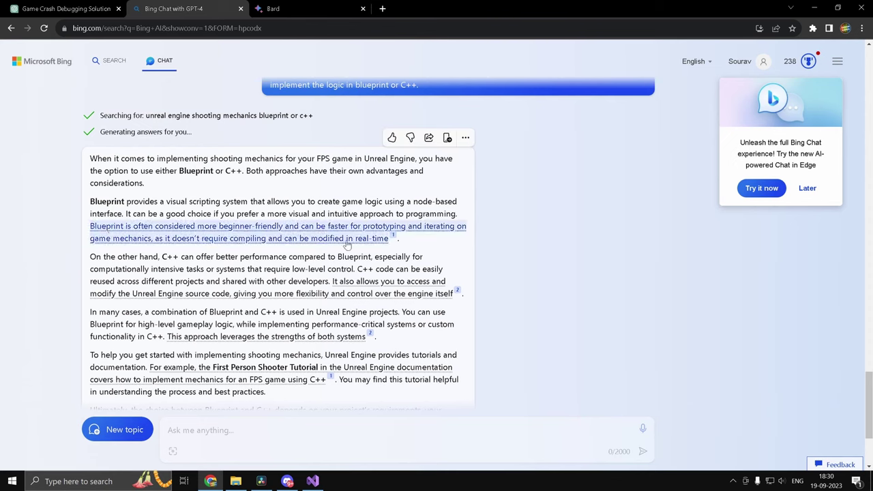
Alternate among the ChatGPT, Bing Chat and Bard shooting mechanics answers, weighing ChatGPT's C++ points and hybrid advice against the other two
left_click(56, 6)
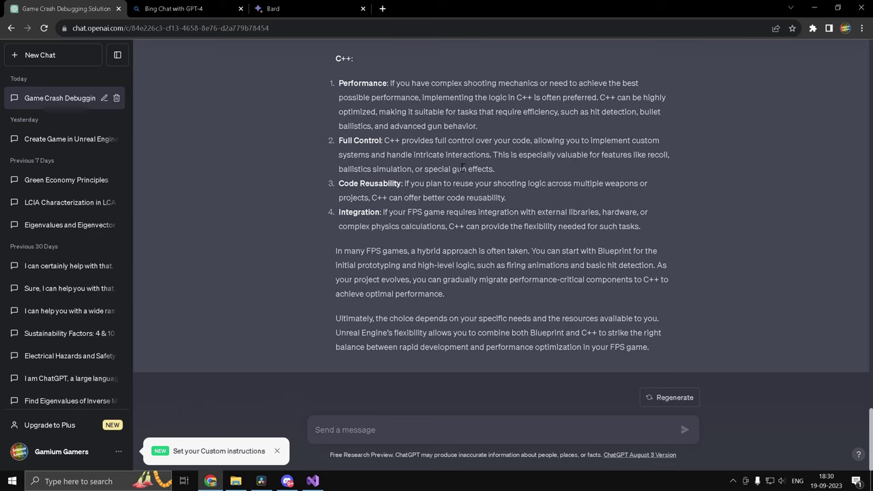
left_click(185, 6)
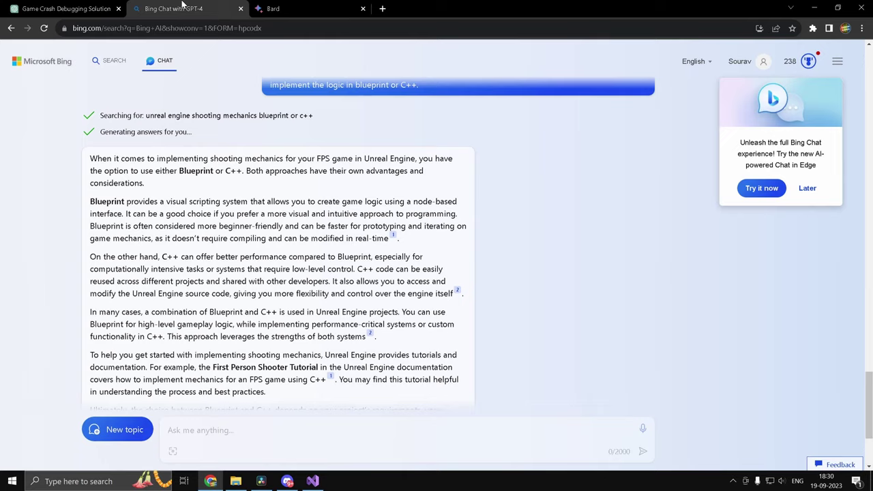
left_click(303, 7)
left_click(174, 5)
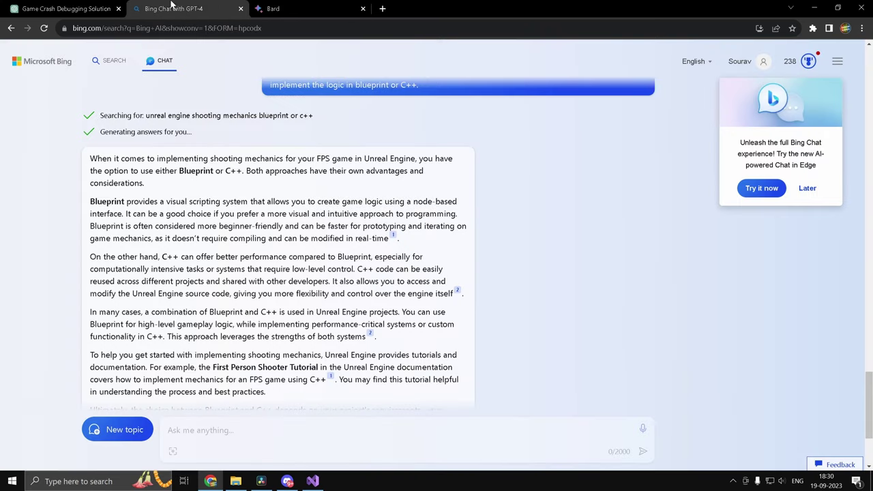
left_click(311, 9)
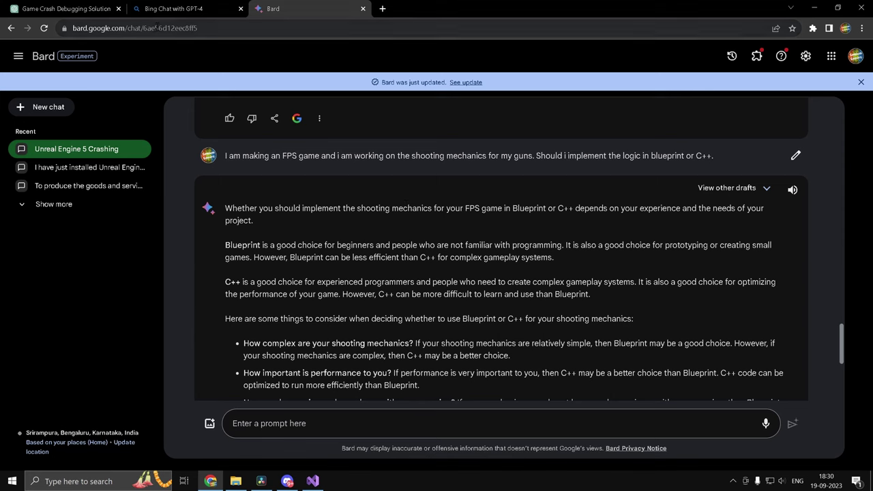
left_click(151, 7)
left_click(55, 7)
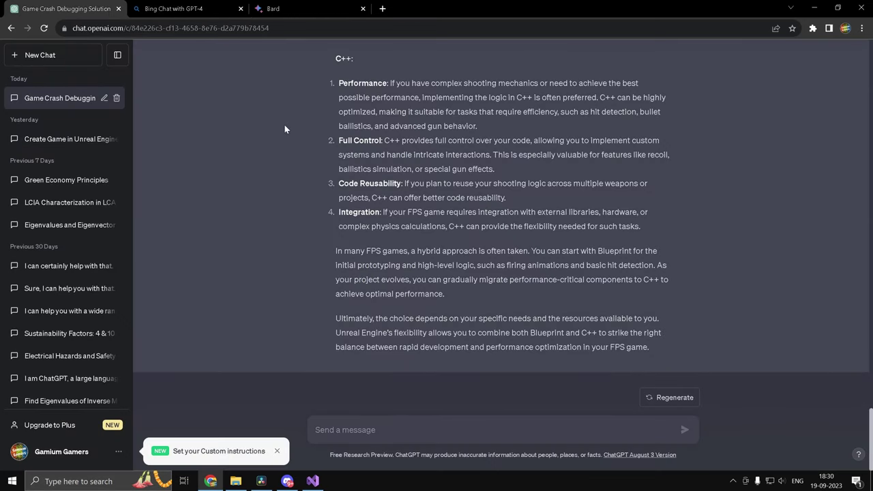
left_click(204, 7)
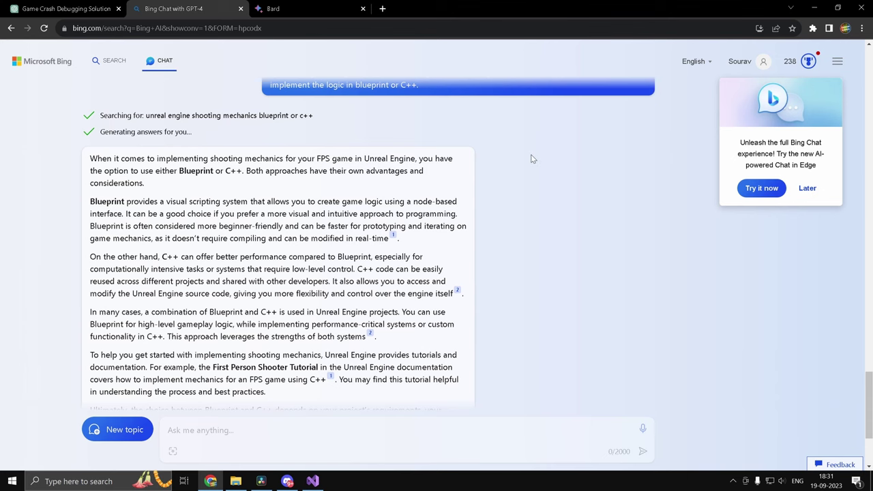
Review Bard's earlier answers in the Unreal Engine 5 Crashing chat, covering the Blueprint and C++ comparison table and the crash troubleshooting tips
left_click(308, 7)
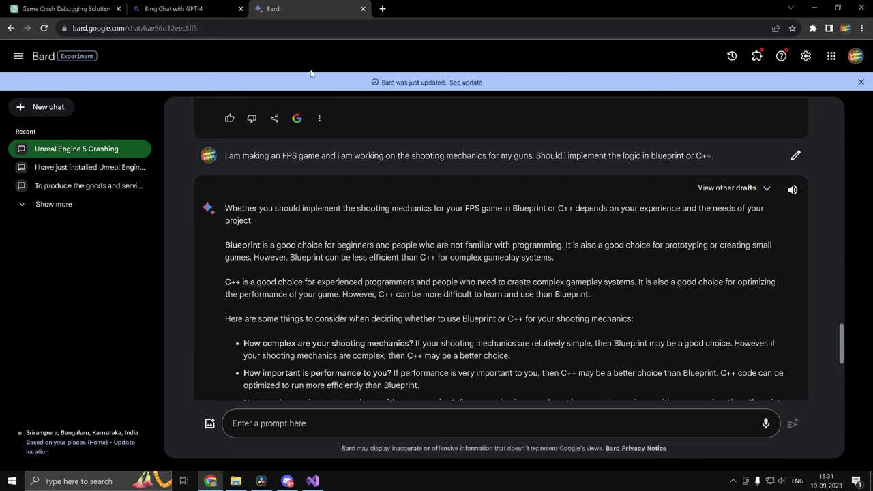
scroll(467, 215, "up", 2)
scroll(458, 214, "up", 2)
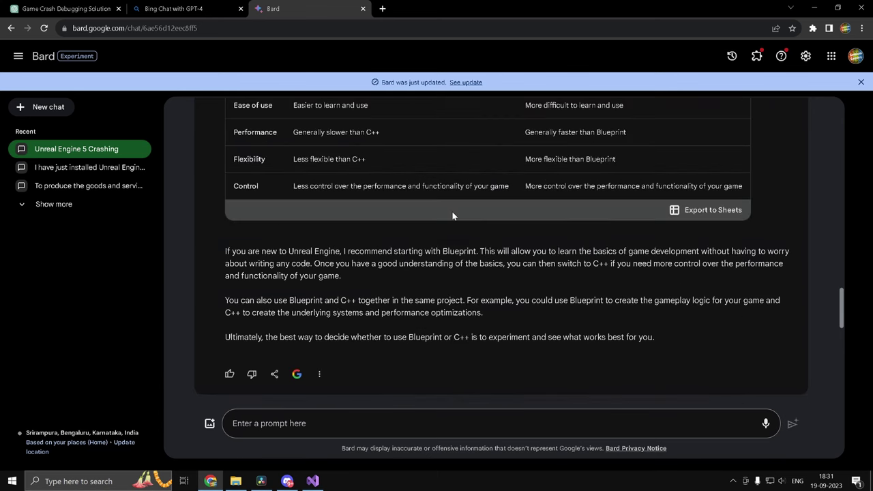
scroll(445, 207, "up", 1)
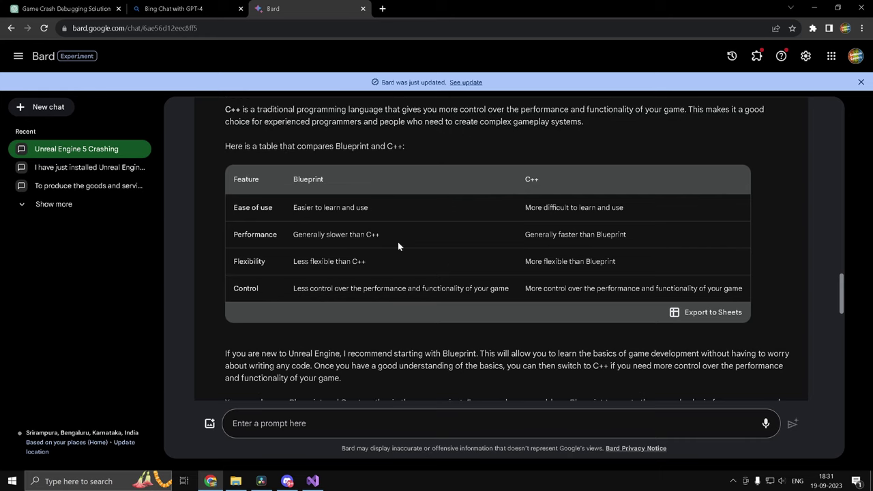
scroll(461, 211, "up", 5)
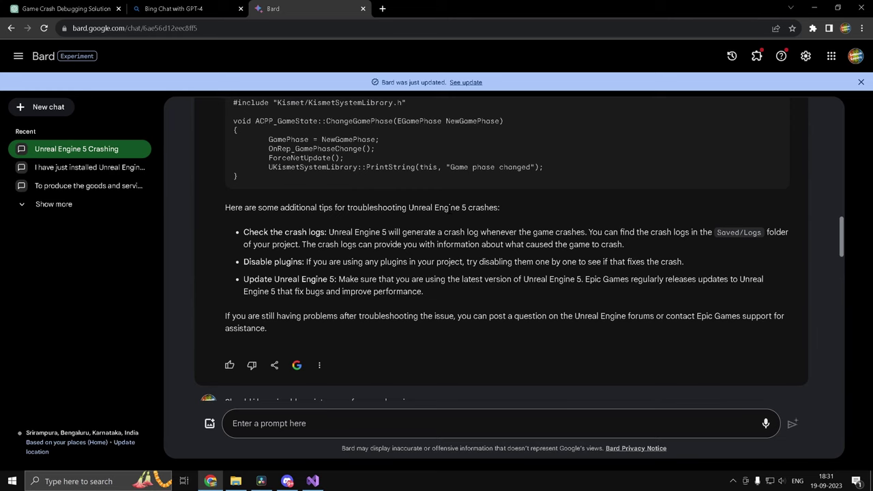
scroll(443, 212, "down", 3)
Open Bard's earlier chat about having just installed Unreal Engine, and review its Temple Run clone idea and beginner game list
left_click(124, 171)
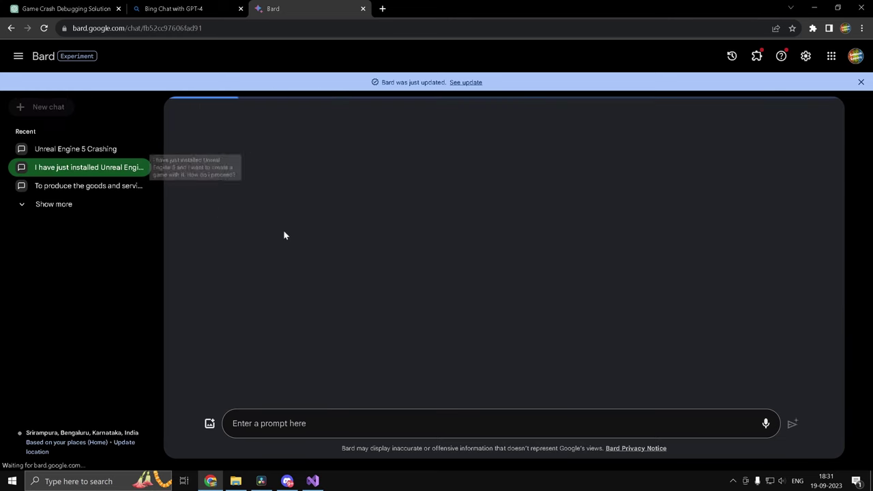
scroll(440, 263, "up", 8)
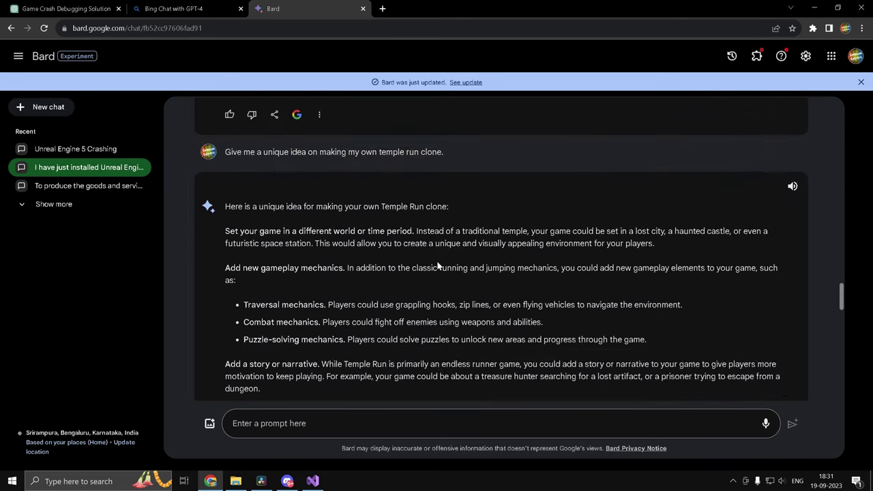
scroll(429, 268, "down", 6)
scroll(429, 268, "down", 2)
scroll(407, 268, "up", 7)
scroll(298, 258, "up", 5)
scroll(319, 295, "up", 5)
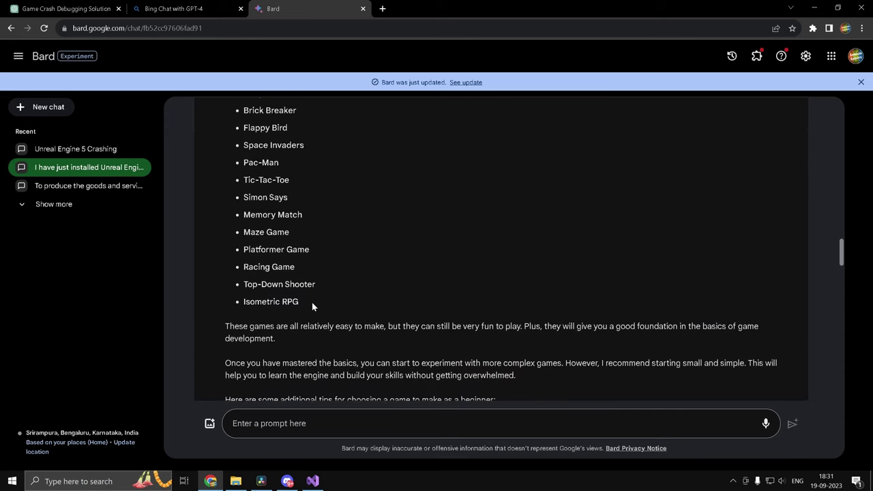
Revisit the ChatGPT and Bing Chat shooting mechanics answers, and return to Bard's answer on what type of game a beginner should make
left_click(68, 9)
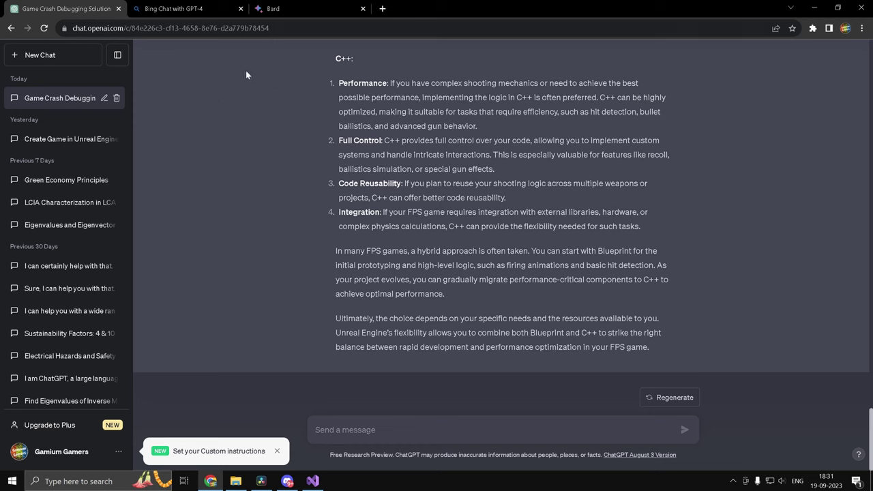
left_click(190, 9)
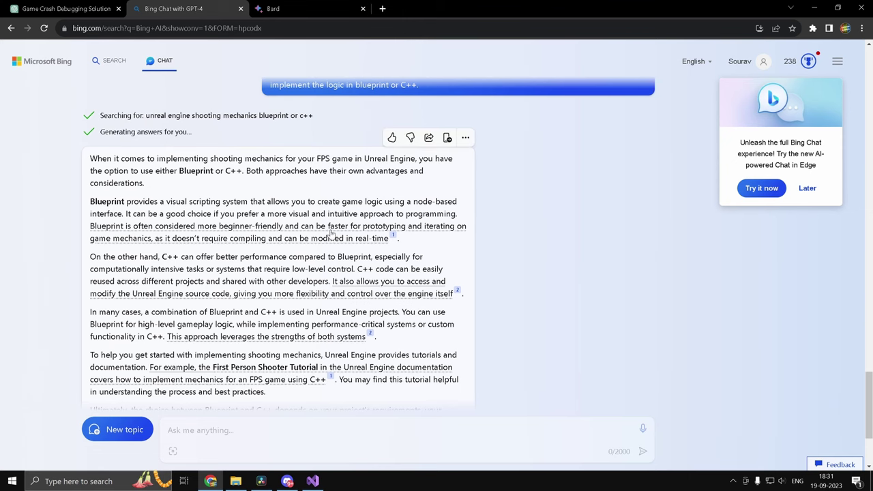
left_click(278, 9)
scroll(354, 341, "down", 2)
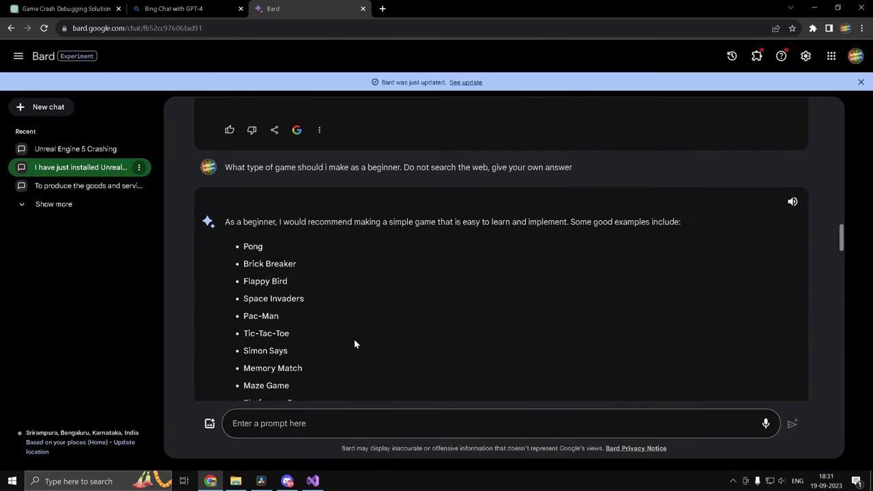